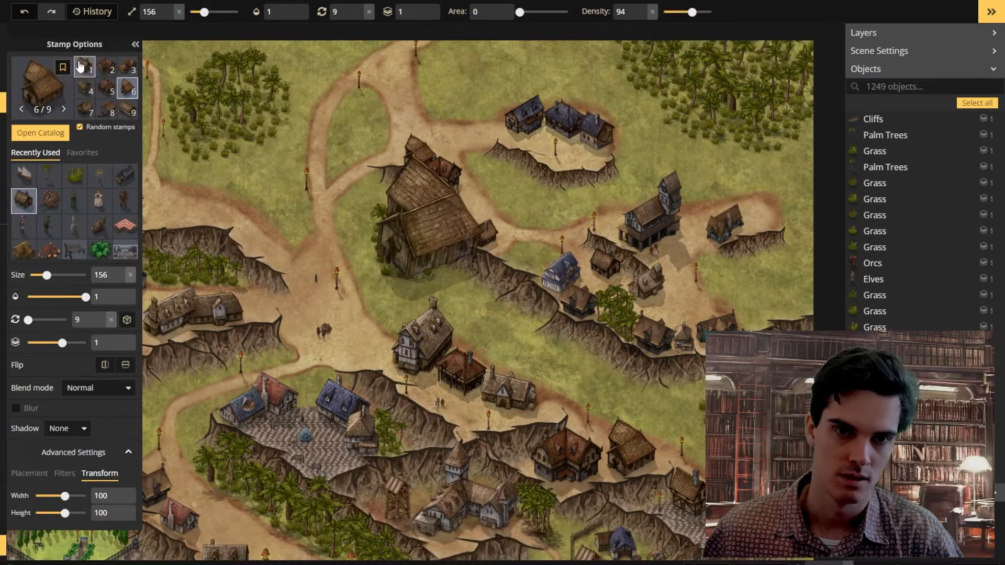
# Place a random house stamp beside the cliff-top cottage near the upper-right edge of the town map.
pyautogui.scroll(5, 607, 220)
pyautogui.click(607, 220)
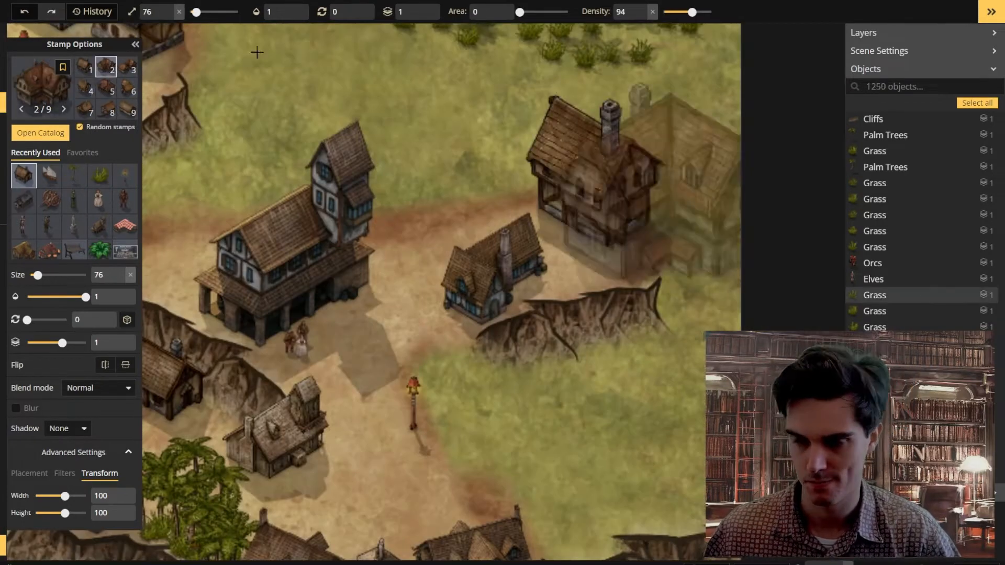
pyautogui.scroll(-6, 565, 296)
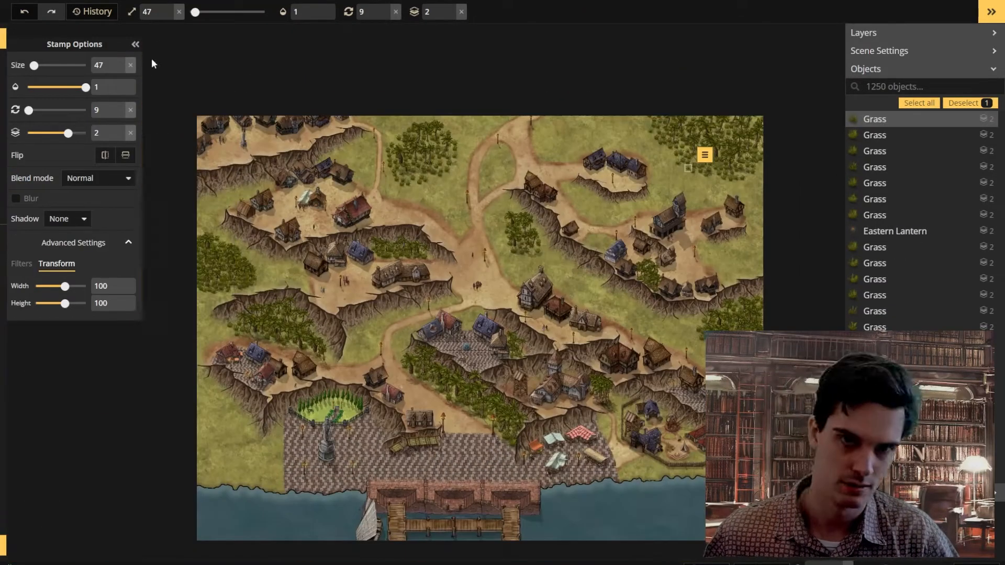
pyautogui.click(135, 44)
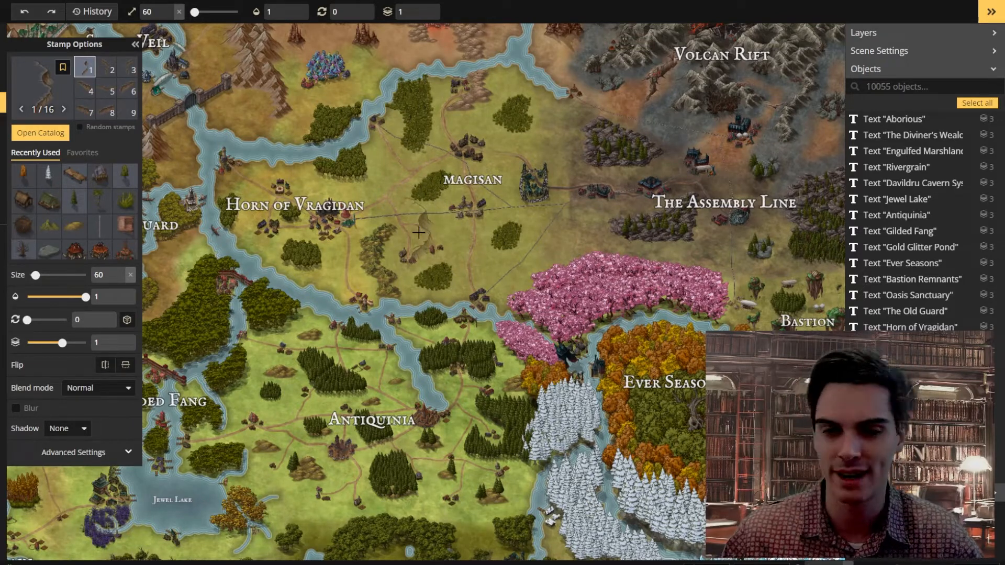
# Examine the regional world map, from Antiquinia and the riverside towns around Magisan up to the Dragonia and Volcan Rift regions.
pyautogui.press('Escape')
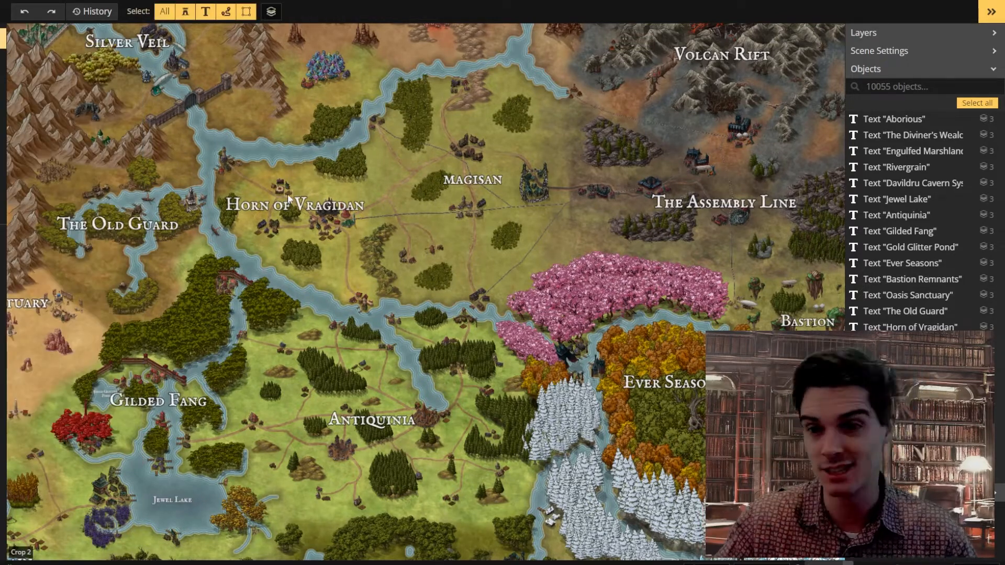
pyautogui.scroll(-3, 288, 198)
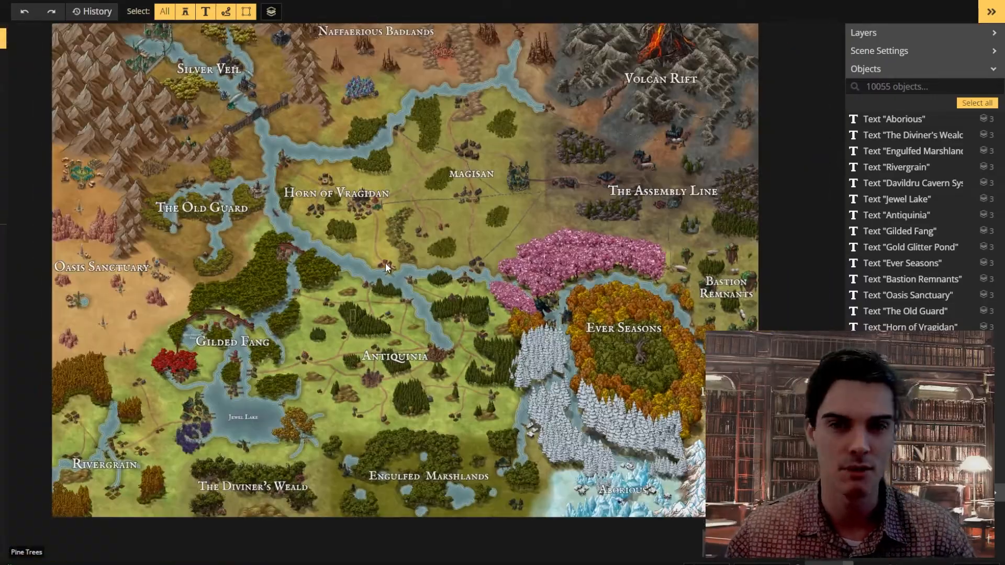
pyautogui.scroll(5, 385, 262)
pyautogui.moveTo(395, 338); pyautogui.dragTo(394, 296)
pyautogui.scroll(-3, 393, 295)
pyautogui.moveTo(712, 287); pyautogui.dragTo(583, 515)
pyautogui.scroll(6, 293, 204)
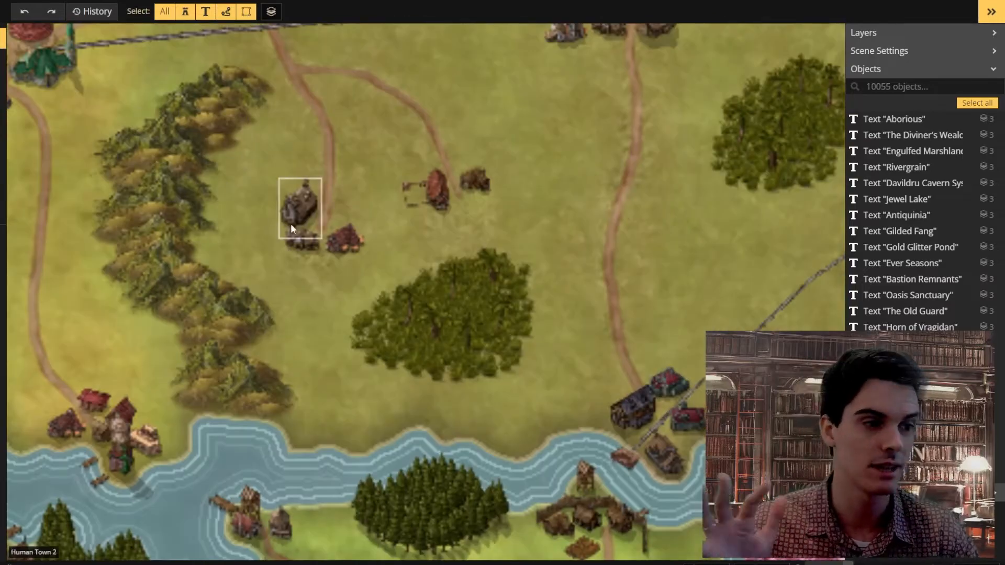
pyautogui.scroll(-2, 291, 224)
pyautogui.moveTo(363, 103); pyautogui.dragTo(377, 445)
pyautogui.scroll(2, 300, 247)
pyautogui.scroll(-2, 384, 364)
pyautogui.scroll(-6, 384, 365)
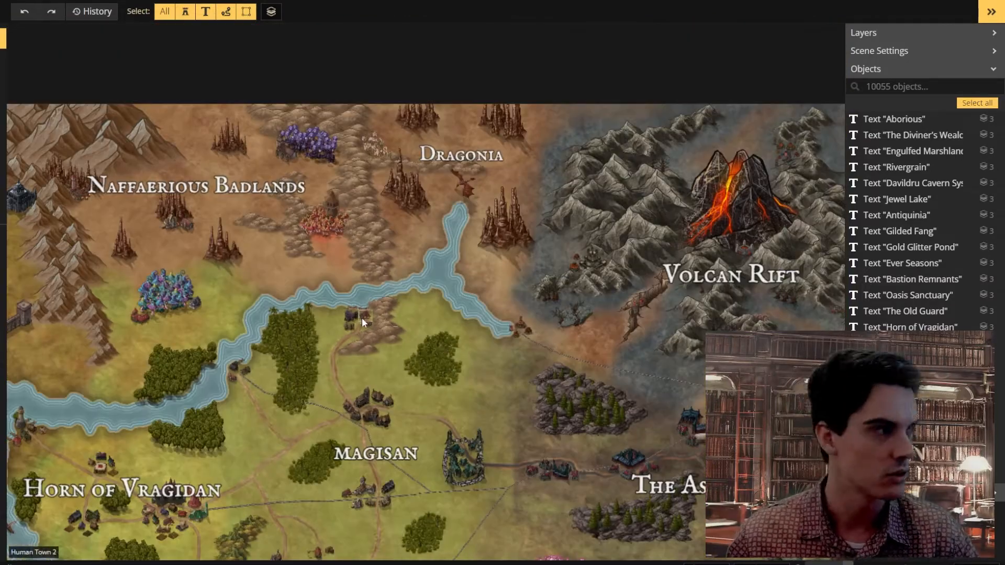
pyautogui.moveTo(500, 460); pyautogui.dragTo(399, 262)
pyautogui.moveTo(248, 116); pyautogui.dragTo(374, 293)
pyautogui.scroll(-1, 374, 294)
pyautogui.moveTo(444, 466); pyautogui.dragTo(381, 16)
pyautogui.scroll(-1, 389, 358)
pyautogui.scroll(-1, 389, 362)
pyautogui.moveTo(289, 394); pyautogui.dragTo(335, 370)
pyautogui.scroll(-1, 428, 502)
pyautogui.moveTo(391, 75); pyautogui.dragTo(376, 222)
pyautogui.scroll(2, 376, 223)
pyautogui.moveTo(369, 108); pyautogui.dragTo(345, 262)
pyautogui.scroll(5, 344, 261)
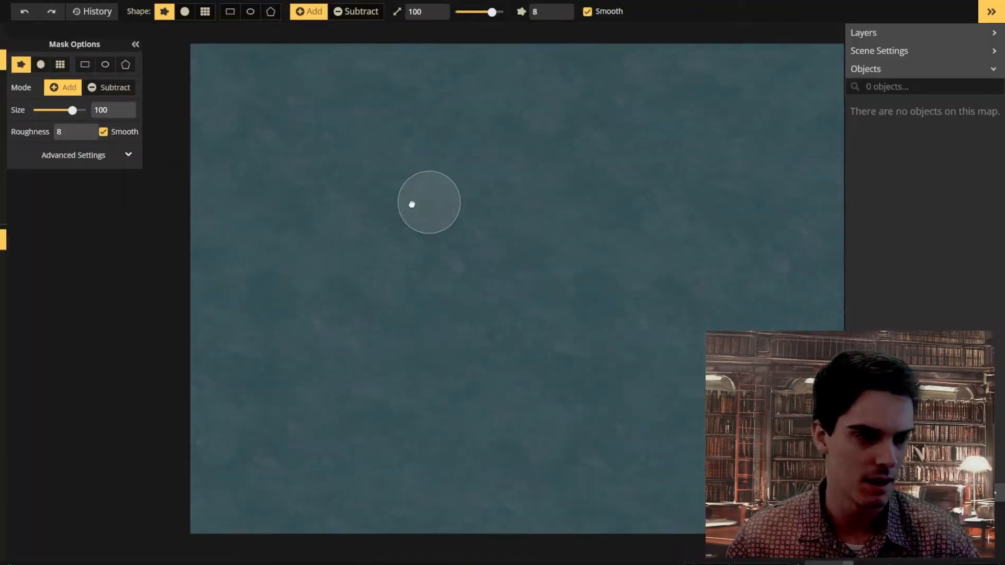
# Enlarge the Mask brush in Add mode and paint land over the whole ocean canvas.
pyautogui.moveTo(412, 204); pyautogui.dragTo(382, 206)
pyautogui.moveTo(72, 110); pyautogui.dragTo(86, 110)
pyautogui.moveTo(337, 148)
pyautogui.mouseDown()
pyautogui.moveTo(206, 234)
pyautogui.moveTo(355, 244)
pyautogui.moveTo(841, 375)
pyautogui.moveTo(699, 264)
pyautogui.mouseUp()
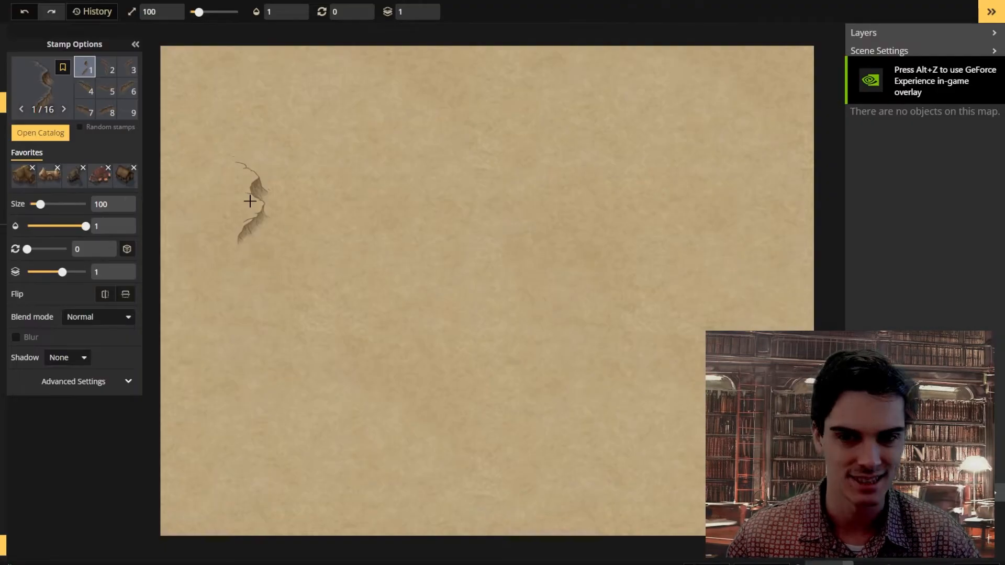
# Place cliff stamp 1 in the map's upper-left area at size 130 and rotate it to 31.
pyautogui.scroll(1, 250, 201)
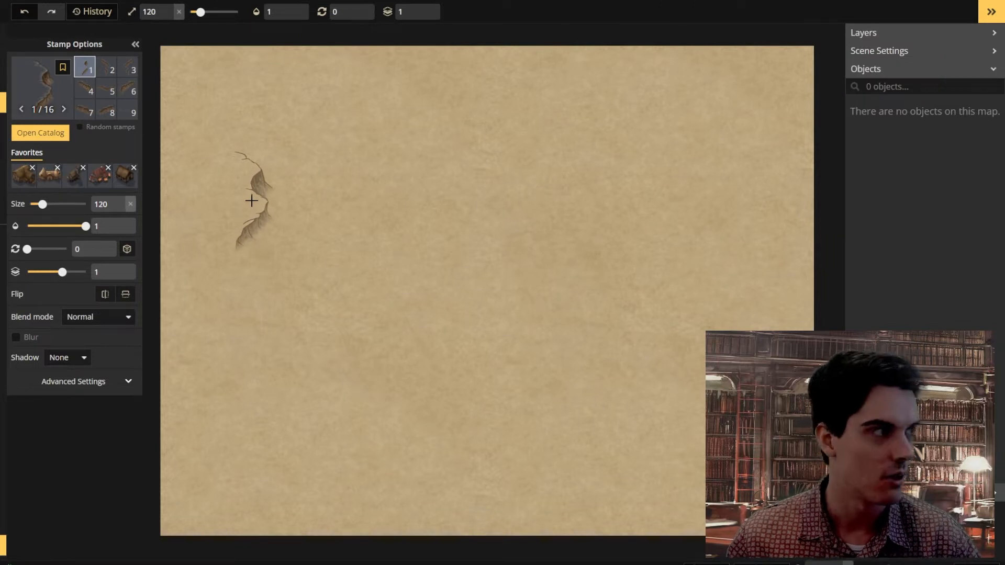
pyautogui.click(254, 208)
pyautogui.moveTo(308, 164); pyautogui.dragTo(327, 198)
pyautogui.moveTo(256, 208); pyautogui.dragTo(323, 222)
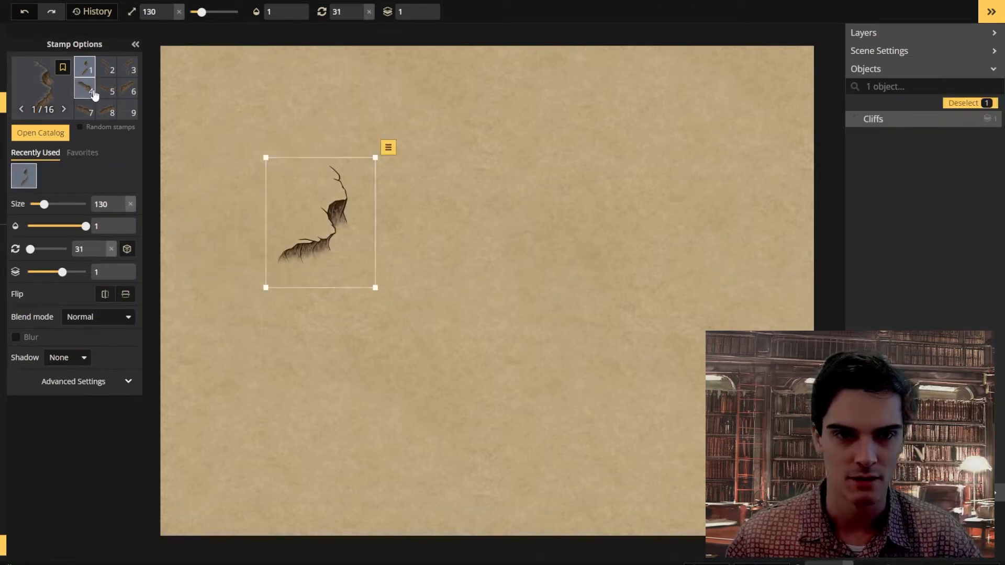
# Place cliff stamp 4 in the map's upper-right area and cliff stamp 8 at size 160 in the lower-left area.
pyautogui.click(84, 67)
pyautogui.click(583, 229)
pyautogui.click(107, 88)
pyautogui.scroll(4, 451, 249)
pyautogui.click(451, 249)
pyautogui.moveTo(440, 261); pyautogui.dragTo(285, 372)
# Pick the Cliffs set from the catalog's Nature group and add further cliff variants, including 14 at size 160, in the lower-right area.
pyautogui.scroll(-1, 285, 372)
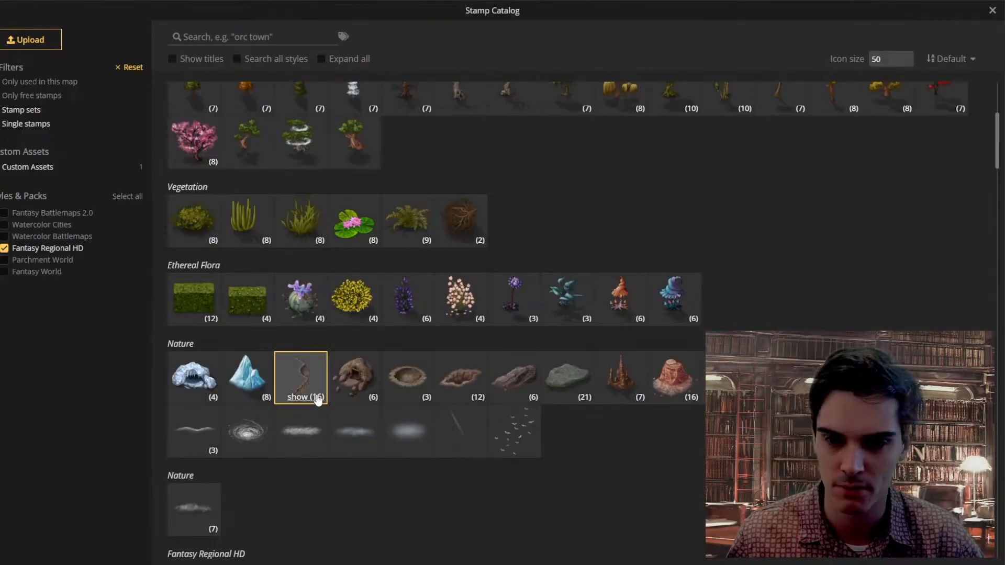
pyautogui.click(303, 386)
pyautogui.click(502, 410)
pyautogui.click(617, 410)
pyautogui.click(109, 111)
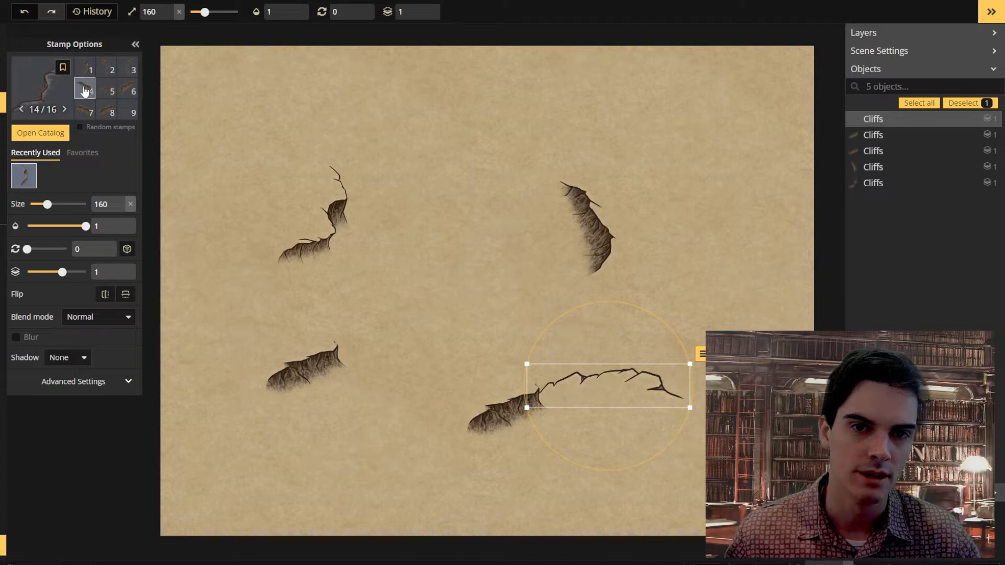
pyautogui.click(86, 89)
pyautogui.click(464, 252)
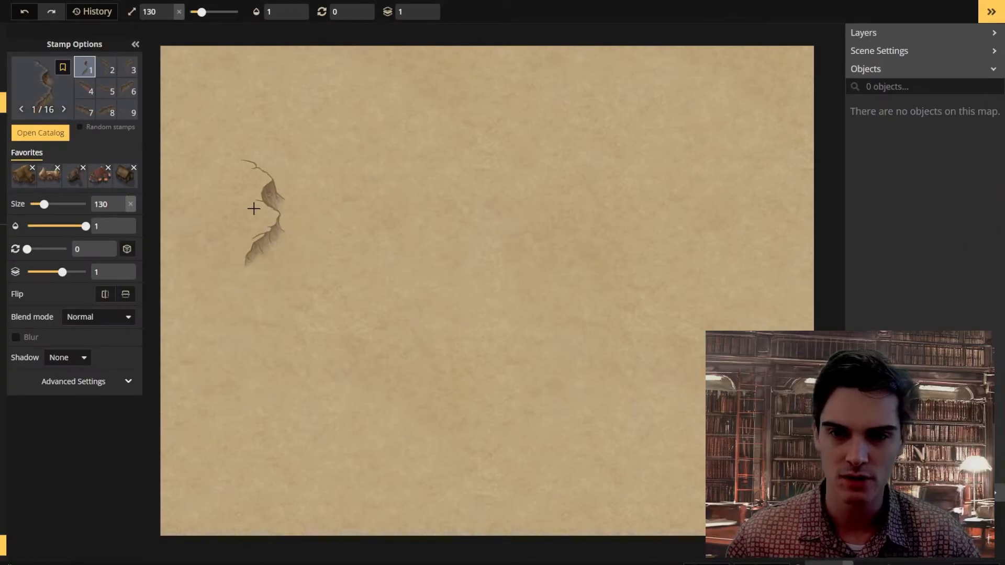
# Place cliff stamp 1 rotated to 31 in the upper-left area and cliff stamp 4 at size 160 in the upper-right area.
pyautogui.click(256, 210)
pyautogui.moveTo(308, 165); pyautogui.dragTo(340, 230)
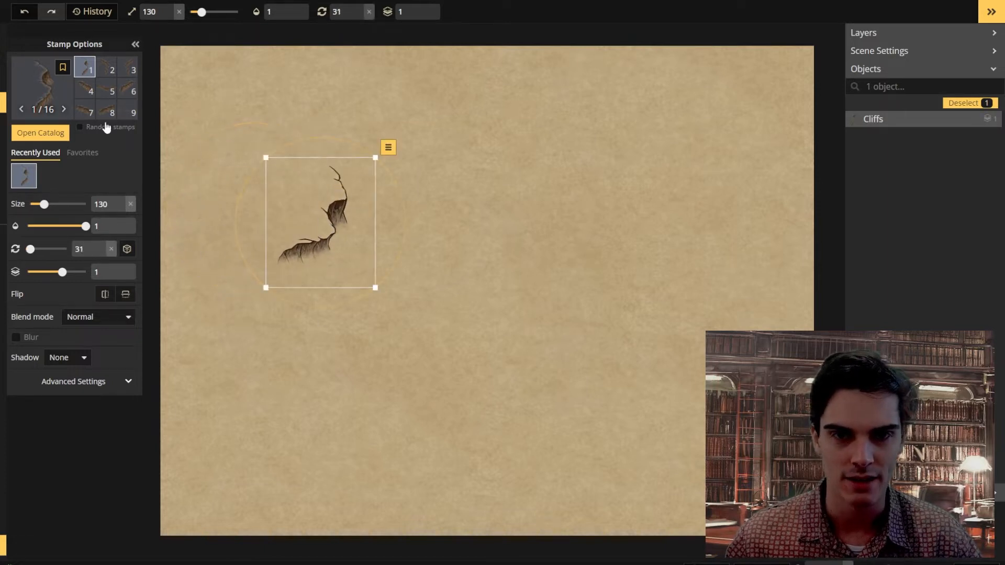
pyautogui.click(582, 229)
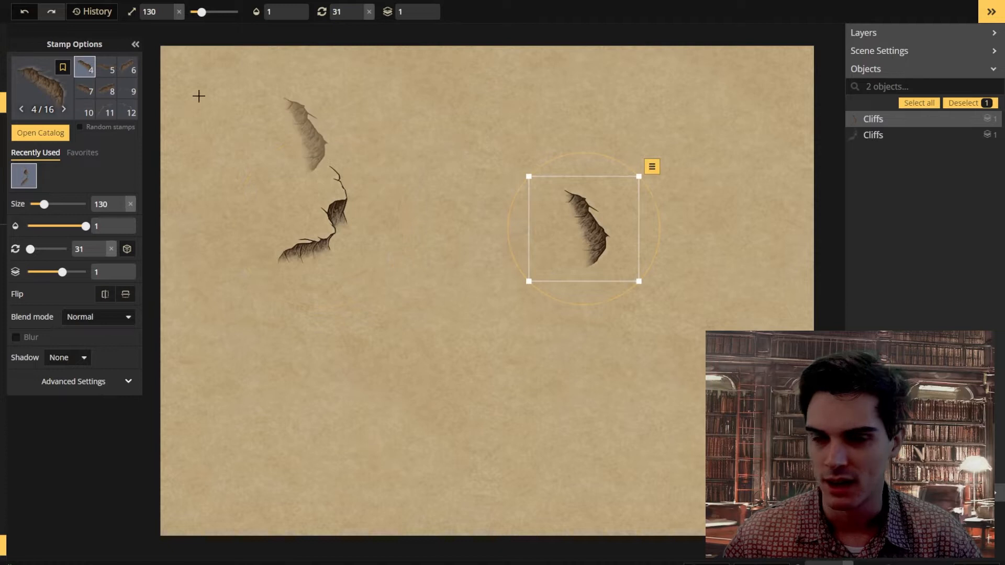
pyautogui.scroll(3, 431, 228)
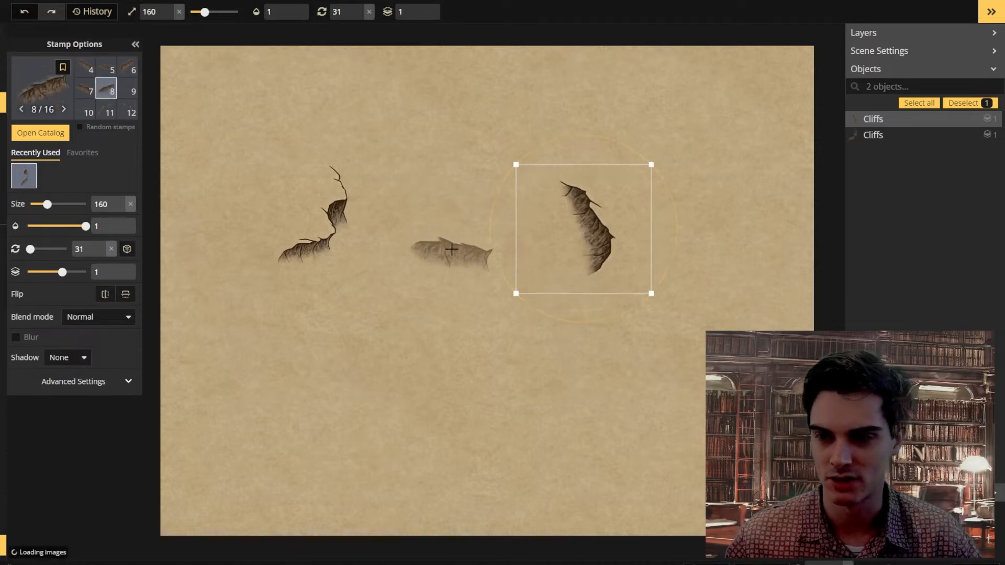
# Place cliff stamp 8 at size 160, set its rotation to 0 and move it below the first cliff.
pyautogui.click(447, 277)
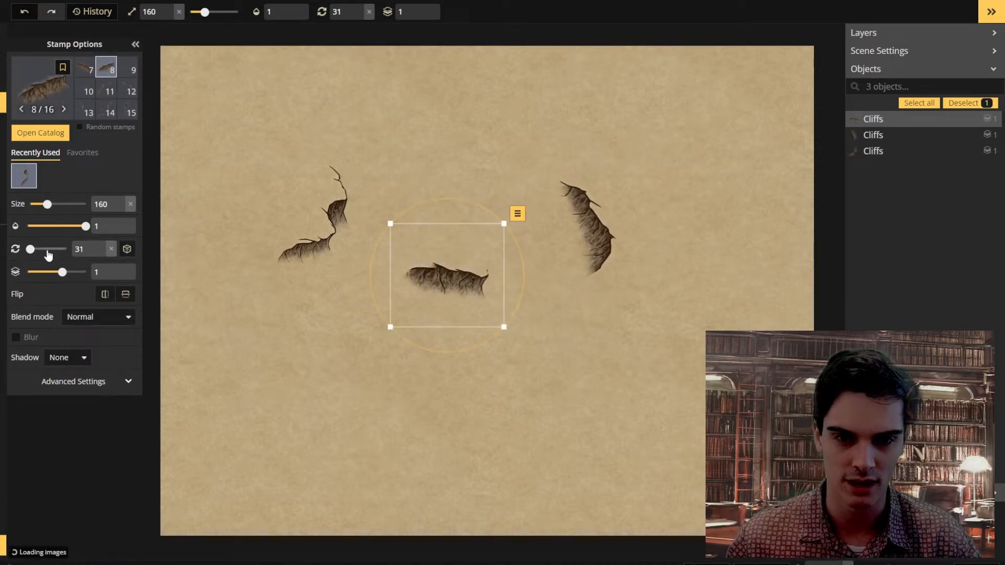
pyautogui.moveTo(48, 255); pyautogui.dragTo(10, 249)
pyautogui.moveTo(417, 287); pyautogui.dragTo(285, 372)
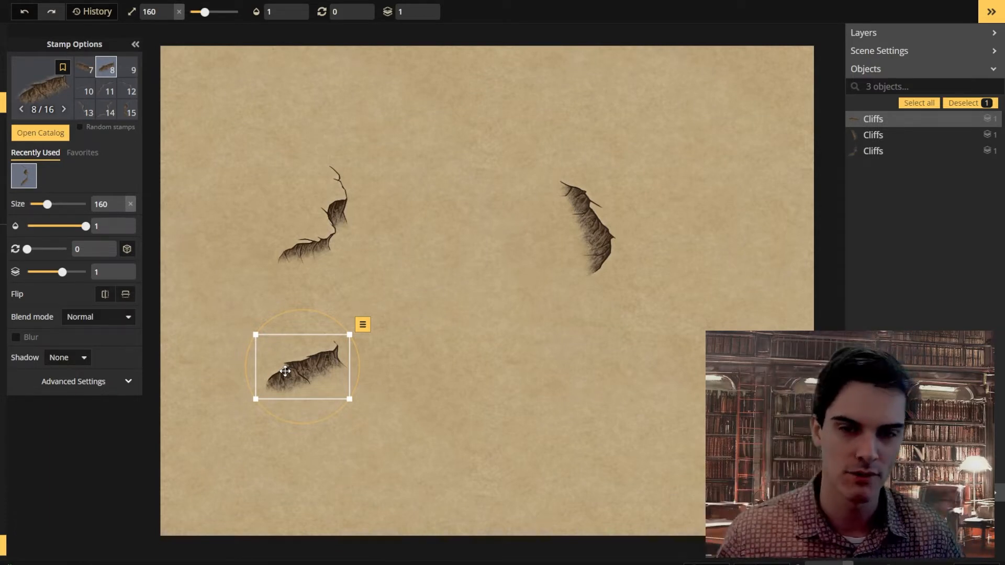
pyautogui.click(32, 68)
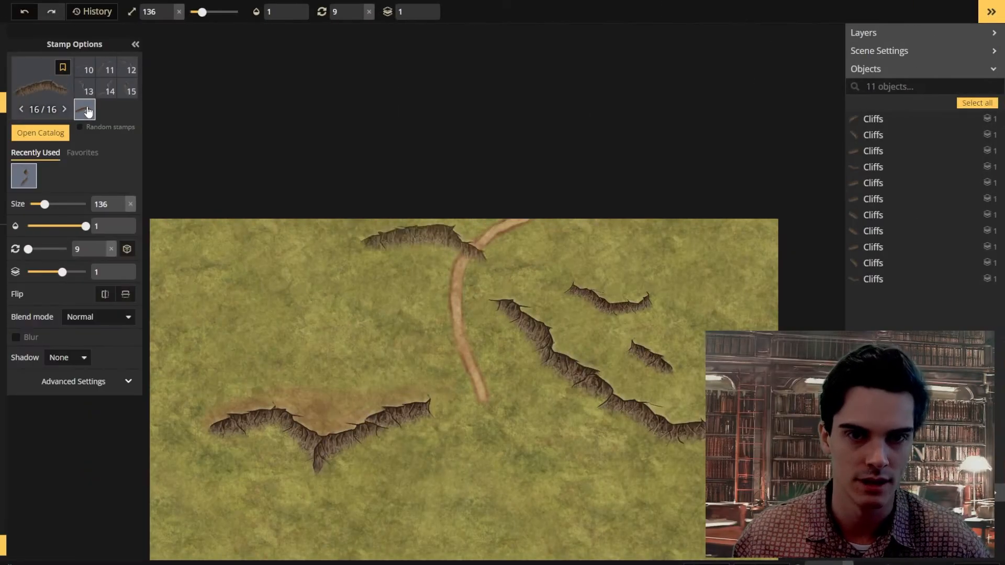
# Build a cliff ridge above the brown dirt patch by joining cliff stamps 16 and 8 at size 126.
pyautogui.scroll(-2, 381, 235)
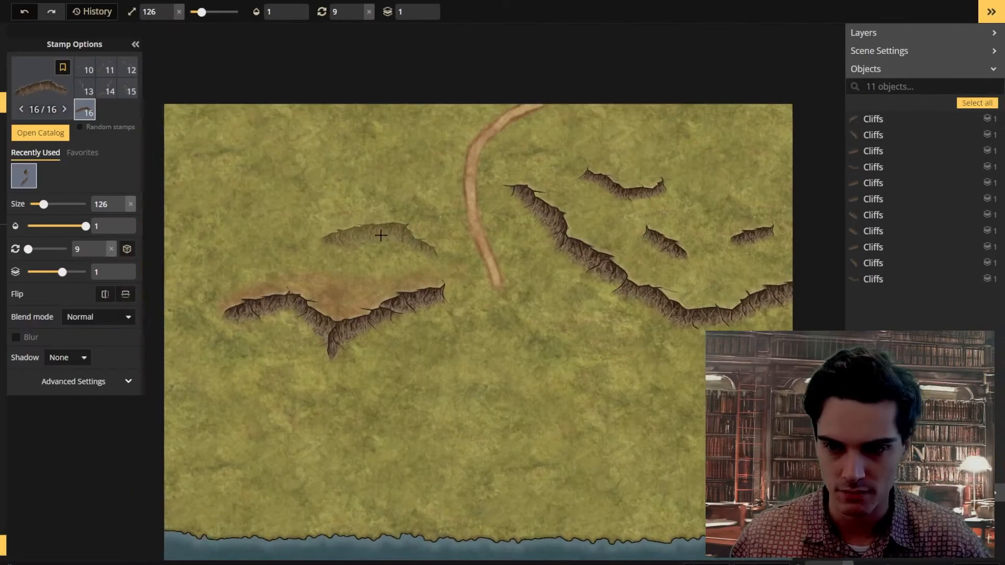
pyautogui.click(381, 236)
pyautogui.scroll(2, 347, 246)
pyautogui.click(365, 343)
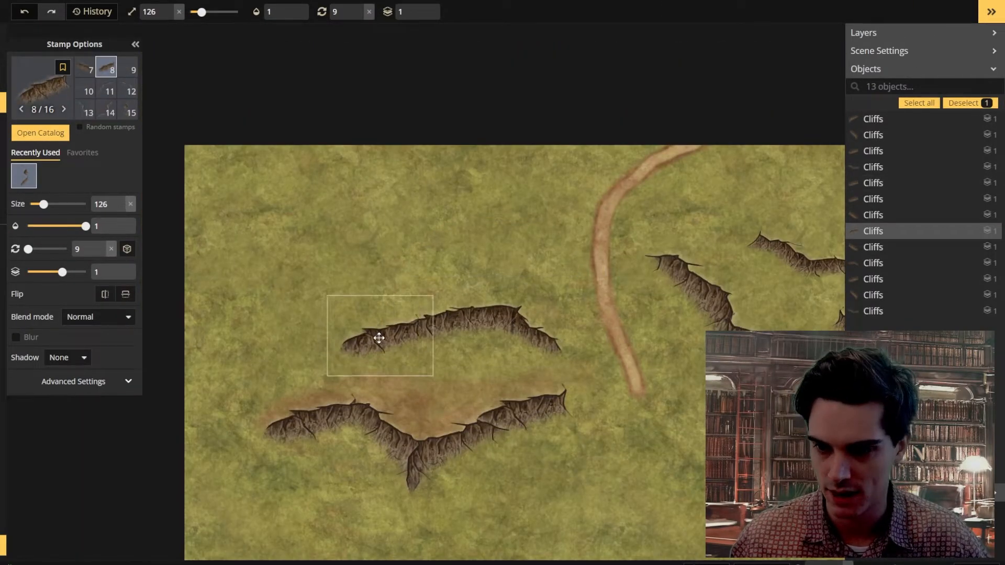
pyautogui.click(85, 67)
pyautogui.scroll(1, 323, 355)
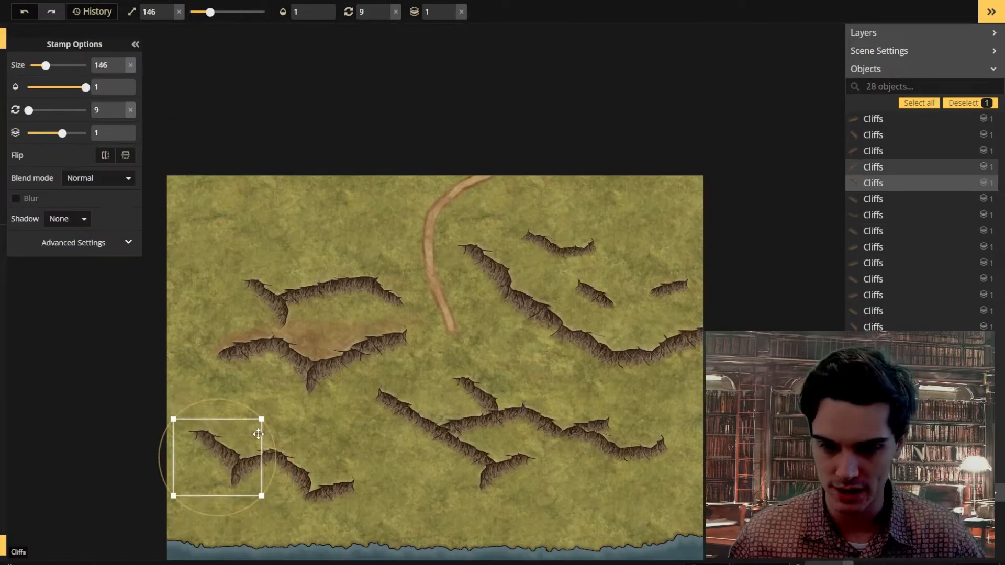
# Adjust the lower-left cliff chain and enlarge and reposition the southern branch of the central ridge.
pyautogui.click(256, 463)
pyautogui.click(276, 461)
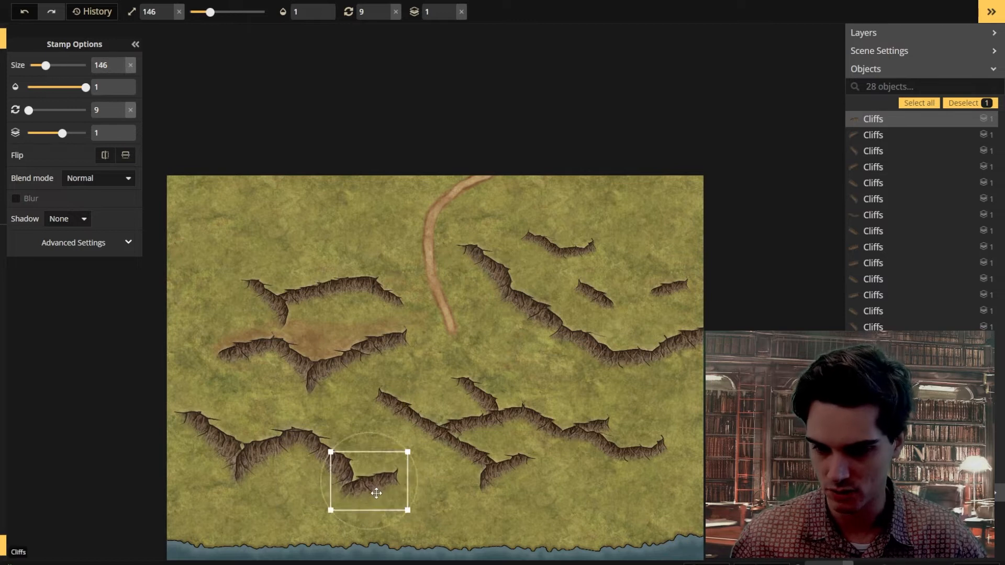
pyautogui.click(518, 465)
pyautogui.scroll(6, 518, 465)
pyautogui.moveTo(492, 460); pyautogui.dragTo(494, 466)
# Enlarge the upper cliff pieces of the central ridge and realign them so they join.
pyautogui.click(473, 419)
pyautogui.scroll(6, 476, 414)
pyautogui.moveTo(480, 393); pyautogui.dragTo(479, 385)
pyautogui.scroll(7, 479, 385)
pyautogui.moveTo(505, 421); pyautogui.dragTo(539, 404)
pyautogui.click(415, 418)
pyautogui.scroll(-1, 416, 432)
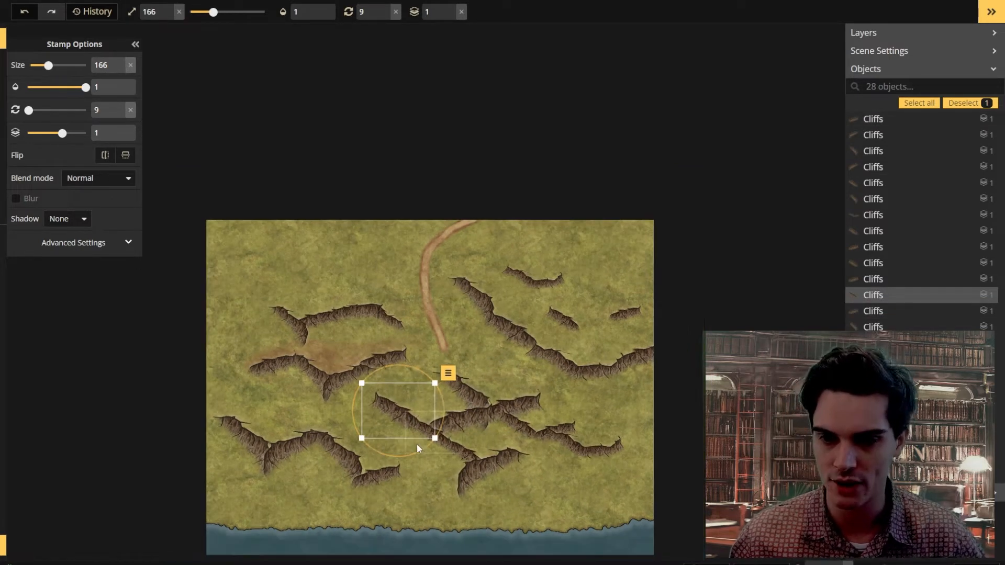
# Enlarge the eastern cliff pieces of the central ridge and extend them toward the map's right edge.
pyautogui.scroll(-1, 446, 401)
pyautogui.moveTo(512, 505); pyautogui.dragTo(376, 461)
pyautogui.scroll(5, 376, 459)
pyautogui.moveTo(474, 321)
pyautogui.mouseDown()
pyautogui.moveTo(507, 354)
pyautogui.moveTo(476, 320)
pyautogui.mouseUp()
pyautogui.moveTo(552, 407); pyautogui.dragTo(544, 378)
pyautogui.scroll(4, 538, 376)
pyautogui.scroll(1, 544, 378)
pyautogui.scroll(-2, 502, 442)
pyautogui.click(470, 447)
pyautogui.scroll(-3, 338, 293)
pyautogui.moveTo(345, 265); pyautogui.dragTo(388, 346)
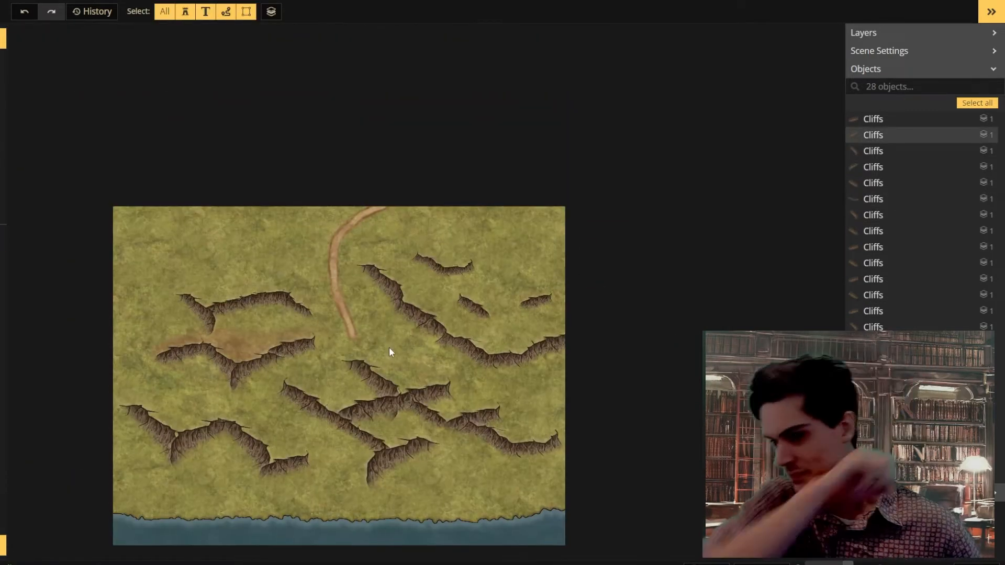
# Enlarge and realign the cliff pieces of the two upper-left ridges around the brown dirt patch, extending them toward the left edge.
pyautogui.scroll(3, 398, 350)
pyautogui.scroll(-1, 312, 457)
pyautogui.moveTo(312, 456); pyautogui.dragTo(369, 387)
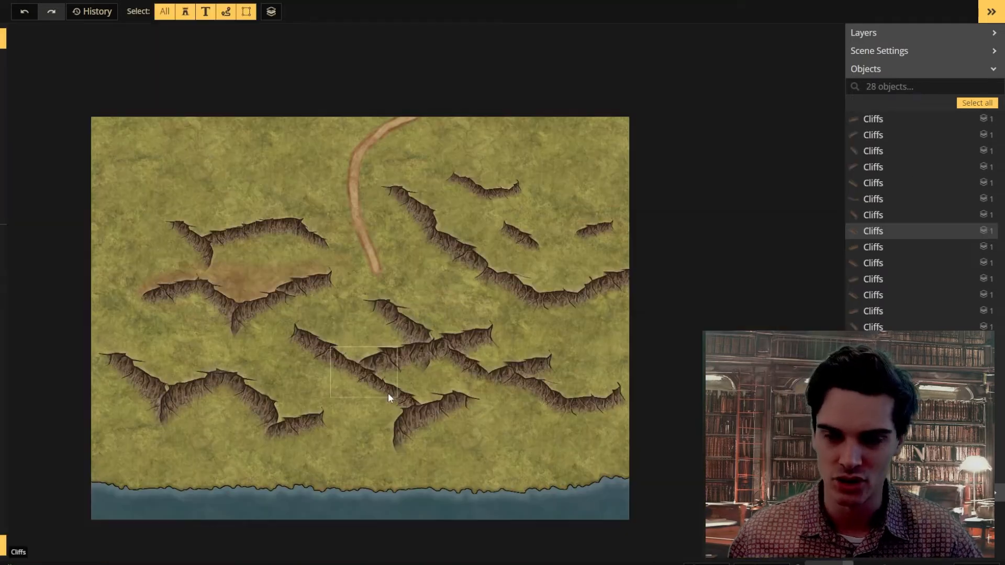
pyautogui.moveTo(137, 157); pyautogui.dragTo(296, 309)
pyautogui.moveTo(297, 322); pyautogui.dragTo(286, 314)
pyautogui.click(315, 345)
pyautogui.scroll(-2, 287, 309)
pyautogui.moveTo(225, 251); pyautogui.dragTo(202, 255)
pyautogui.scroll(2, 273, 290)
pyautogui.scroll(3, 273, 291)
pyautogui.click(221, 277)
pyautogui.scroll(3, 220, 275)
pyautogui.moveTo(332, 263); pyautogui.dragTo(372, 258)
pyautogui.moveTo(258, 279); pyautogui.dragTo(256, 294)
pyautogui.scroll(2, 256, 293)
pyautogui.moveTo(345, 258); pyautogui.dragTo(331, 270)
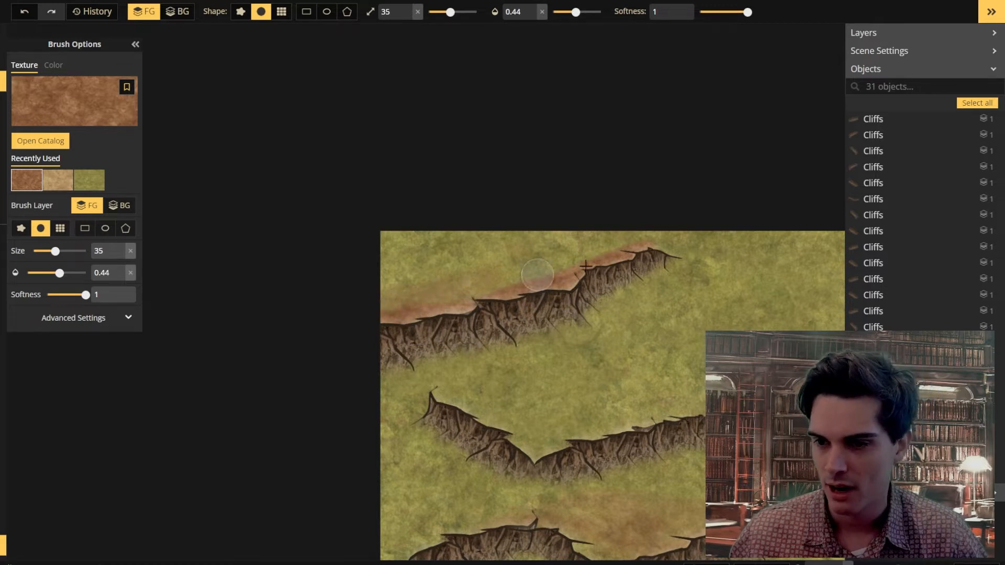
# Brush brown dirt texture along the top-left cliff edge at size 35, opacity 0.44 and softness 1.
pyautogui.scroll(-3, 624, 360)
pyautogui.moveTo(713, 406); pyautogui.dragTo(406, 240)
pyautogui.scroll(-1, 409, 247)
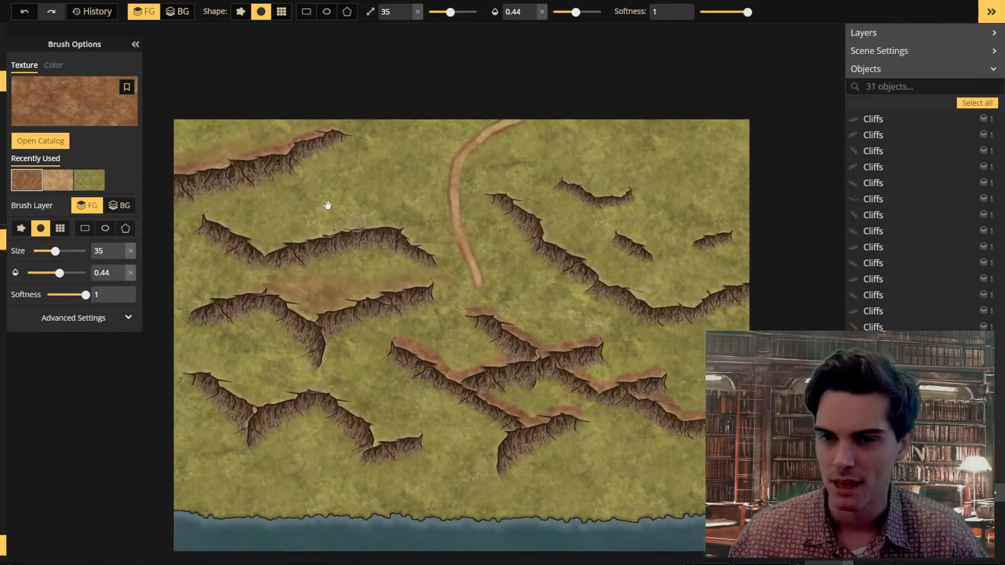
pyautogui.moveTo(264, 153); pyautogui.dragTo(372, 272)
pyautogui.scroll(5, 372, 272)
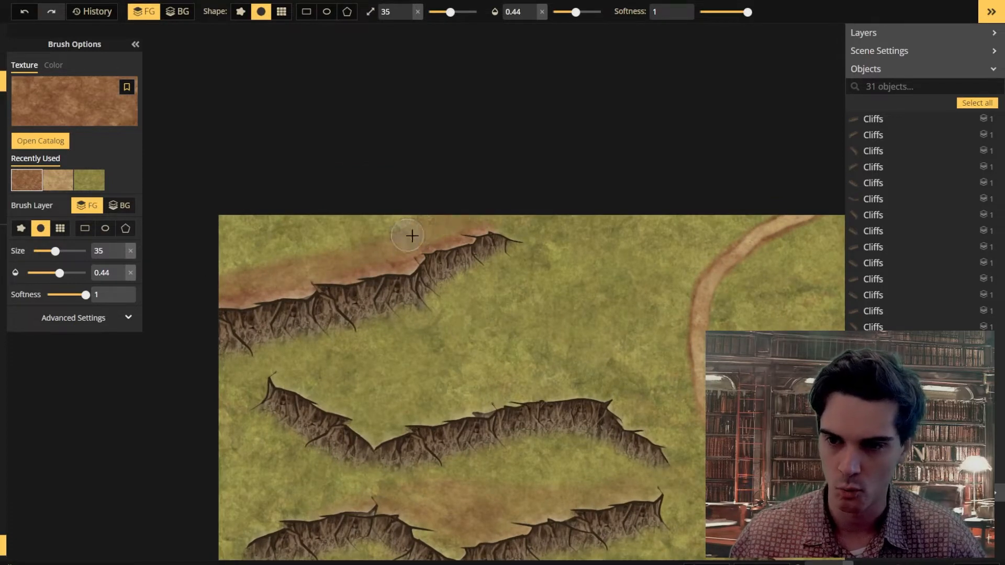
pyautogui.scroll(-3, 370, 326)
pyautogui.moveTo(451, 364); pyautogui.dragTo(321, 159)
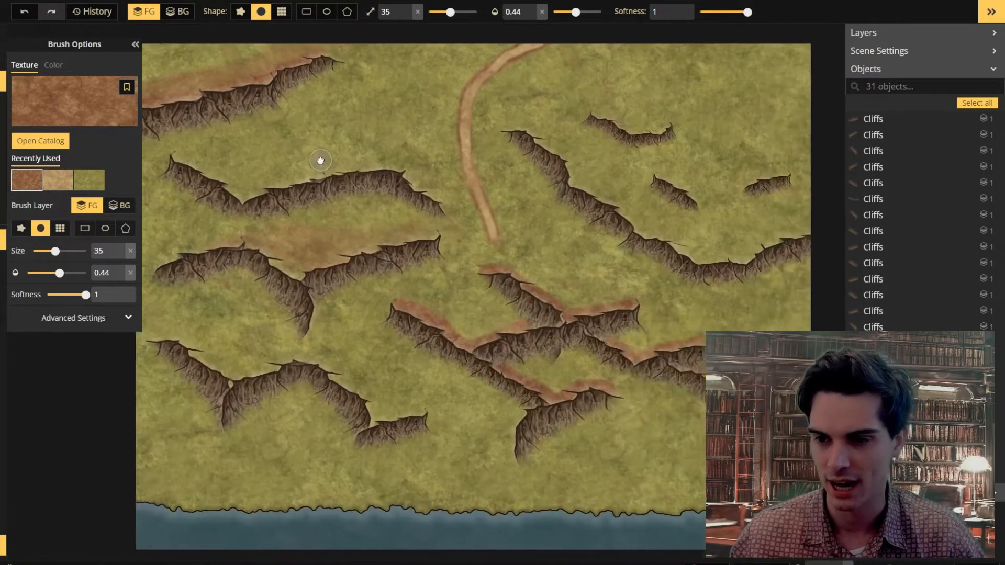
# Brush brown dirt texture into the grassy hollow between the cliffs of the central ridge.
pyautogui.scroll(-1, 529, 357)
pyautogui.scroll(-1, 529, 356)
pyautogui.scroll(3, 461, 341)
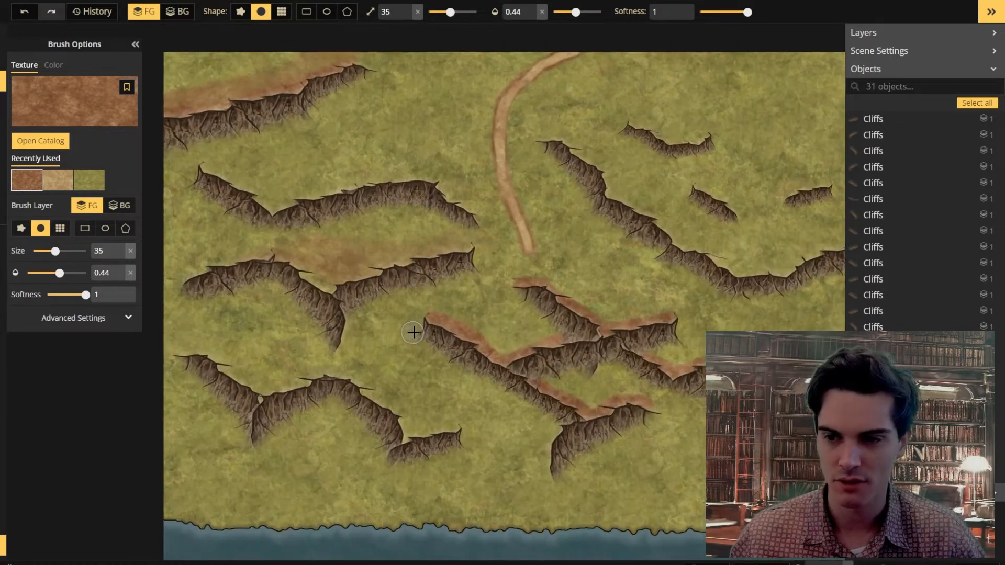
pyautogui.moveTo(462, 341); pyautogui.dragTo(439, 325)
pyautogui.scroll(4, 370, 291)
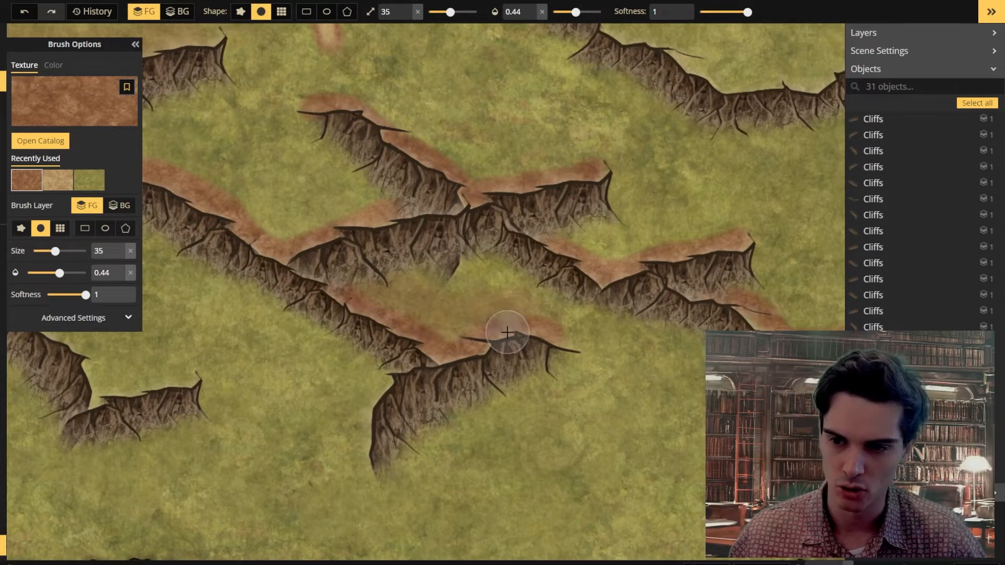
pyautogui.scroll(-3, 485, 308)
pyautogui.scroll(4, 549, 352)
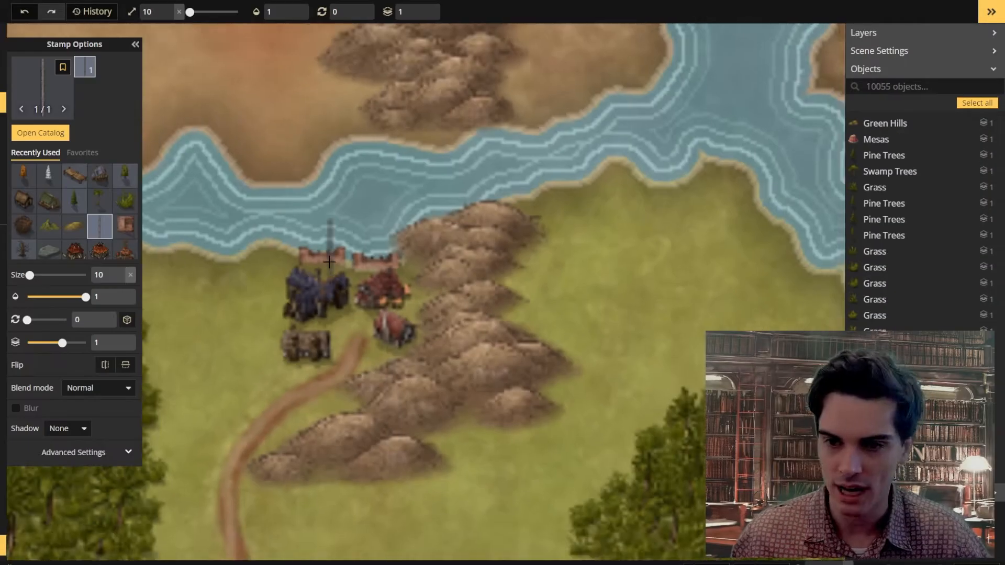
pyautogui.scroll(3, 351, 259)
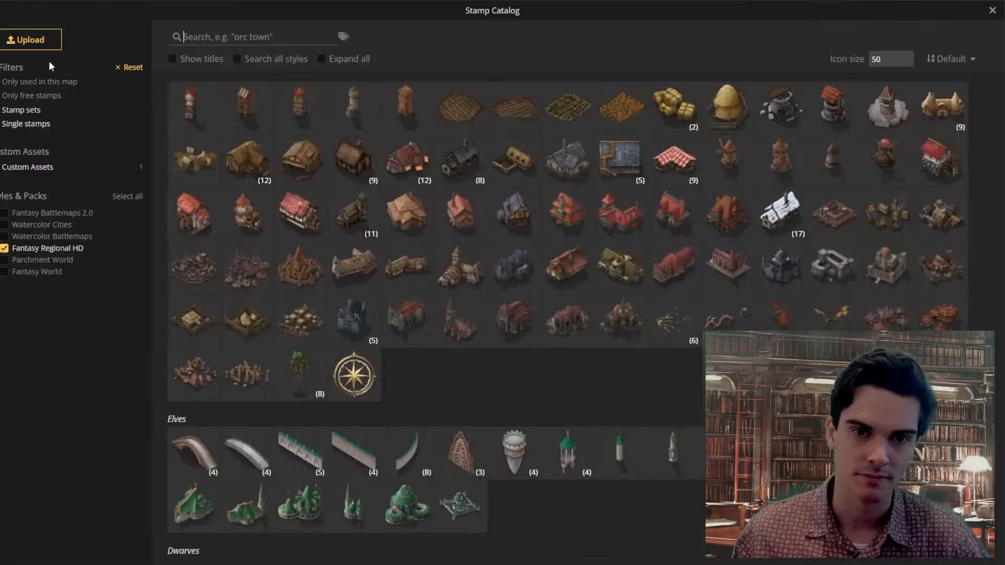
# Search the stamp catalog for "Dock" and pick the Stone Dock S stamp.
pyautogui.write('Dock')
pyautogui.click(247, 120)
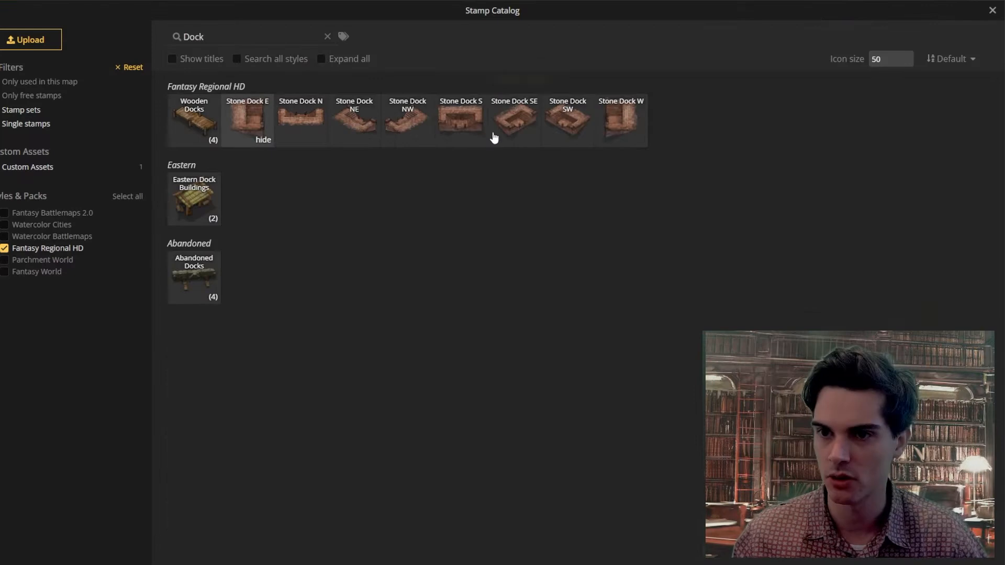
pyautogui.click(479, 128)
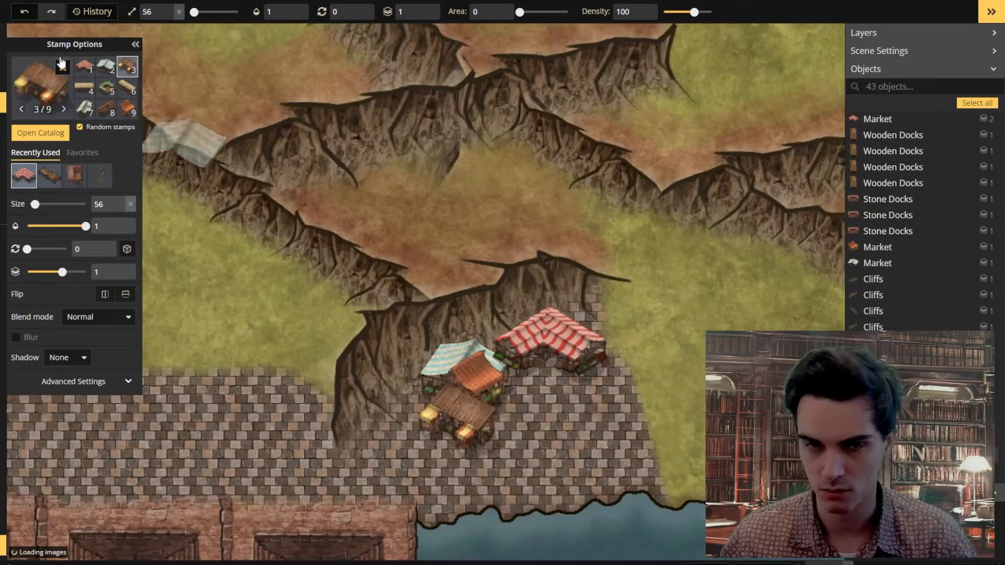
# Delete the overlapping stalls in front of the teal-striped market stall, and flip and reposition the teal-striped one.
pyautogui.press('v')
pyautogui.click(469, 389)
pyautogui.press('Delete')
pyautogui.click(465, 388)
pyautogui.click(105, 155)
pyautogui.moveTo(456, 396); pyautogui.dragTo(465, 385)
pyautogui.scroll(-2, 471, 386)
pyautogui.click(549, 457)
pyautogui.scroll(-2, 550, 457)
pyautogui.moveTo(549, 457); pyautogui.dragTo(541, 401)
pyautogui.scroll(2, 576, 421)
# Place an orange-roofed market stall at size 56 on the paving west of the teal-striped stall and save the map.
pyautogui.press('s')
pyautogui.click(31, 171)
pyautogui.click(127, 108)
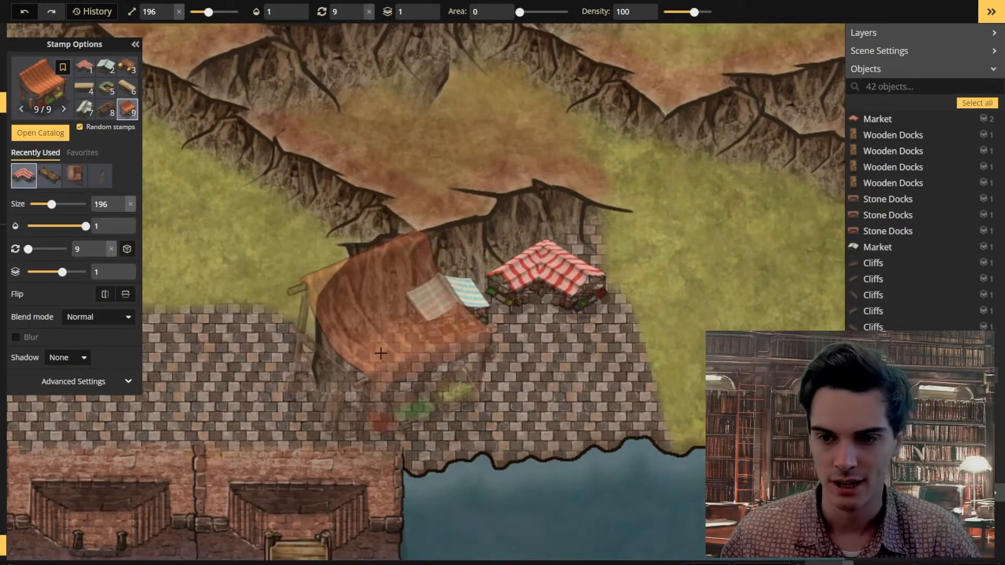
pyautogui.click(377, 351)
pyautogui.press('v')
pyautogui.click(412, 418)
pyautogui.scroll(-10, 410, 413)
pyautogui.moveTo(401, 374); pyautogui.dragTo(408, 363)
pyautogui.hotkey('ctrl', 's')
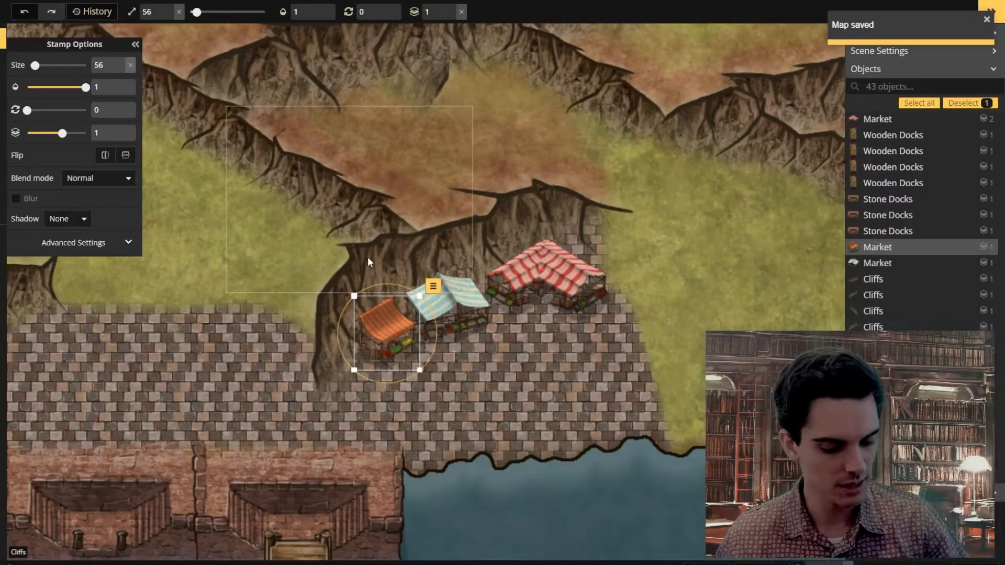
pyautogui.click(369, 261)
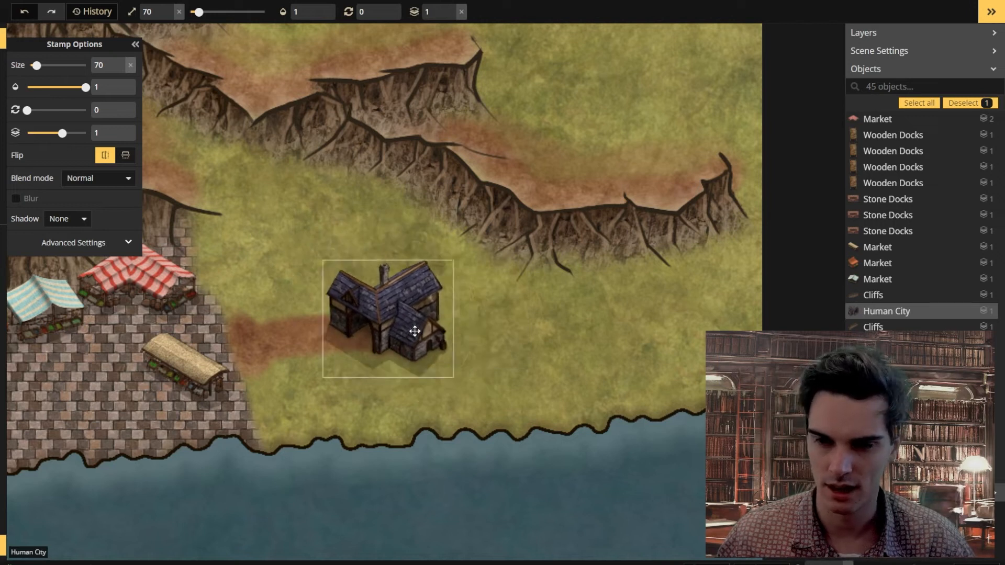
# Pick the 12-piece farm buildings stamp set from the catalog for the grassland around the large blue-roofed house.
pyautogui.click(417, 330)
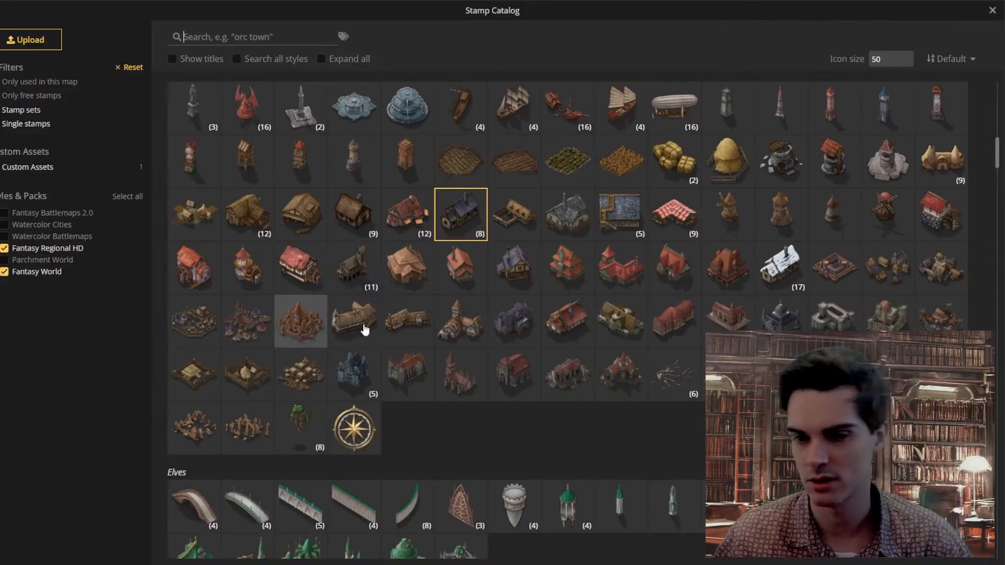
pyautogui.click(260, 215)
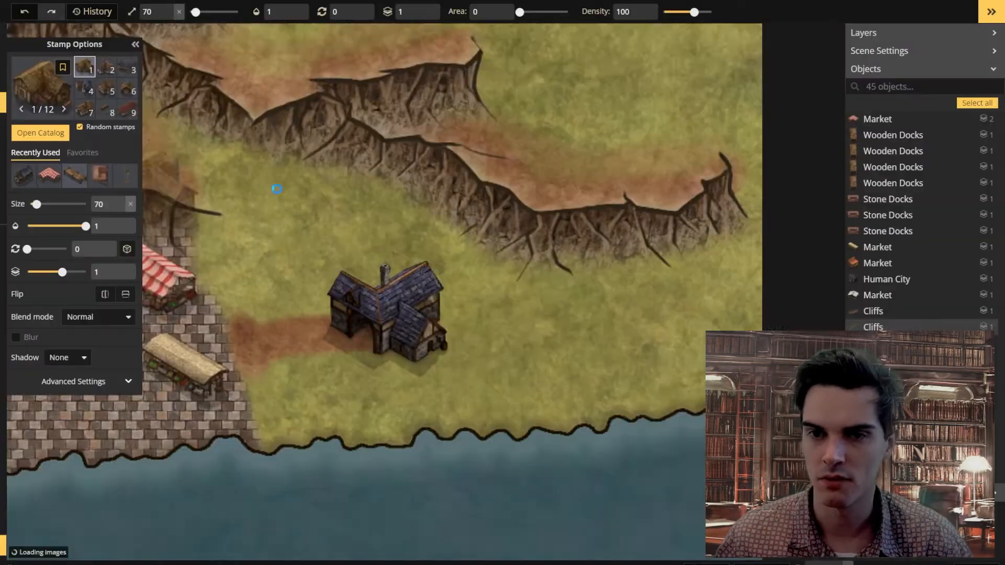
pyautogui.scroll(2, 466, 288)
pyautogui.scroll(1, 568, 313)
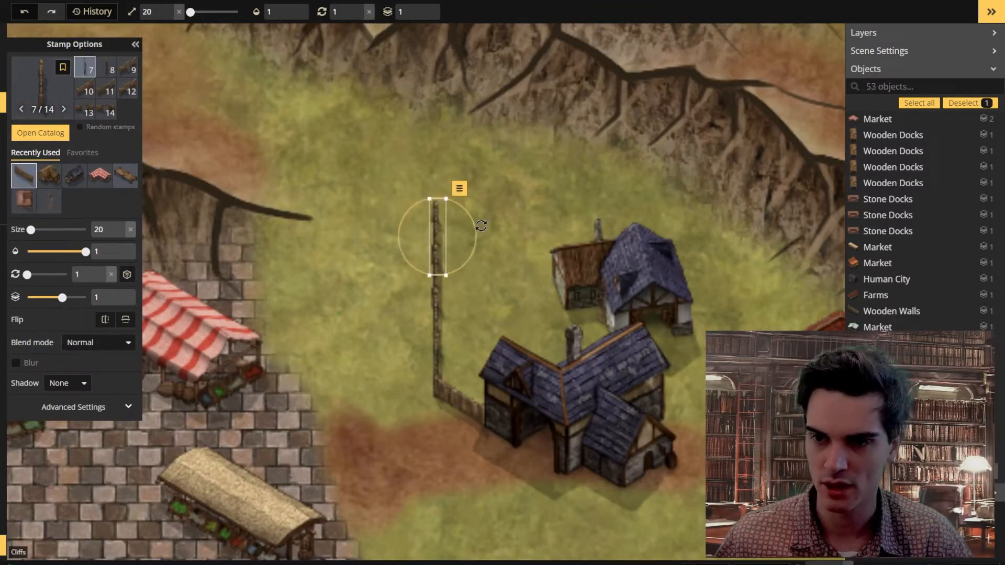
# Chain diagonal wooden wall sections of variant 10, size 20, from the northern end of the western fence up to the cliff.
pyautogui.click(85, 89)
pyautogui.click(452, 178)
pyautogui.click(460, 198)
pyautogui.click(547, 166)
pyautogui.moveTo(547, 166); pyautogui.dragTo(512, 173)
pyautogui.click(532, 154)
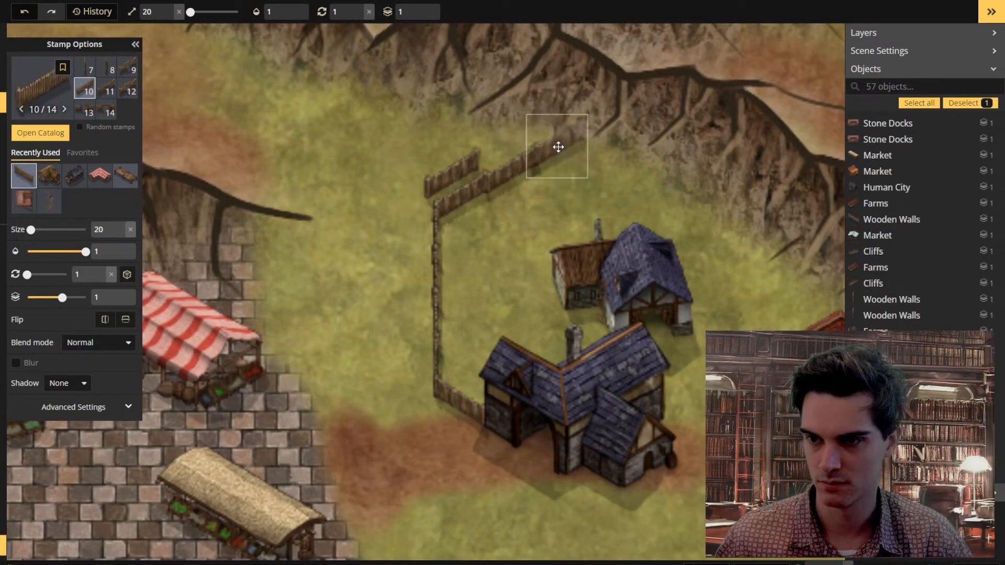
pyautogui.scroll(-2, 556, 147)
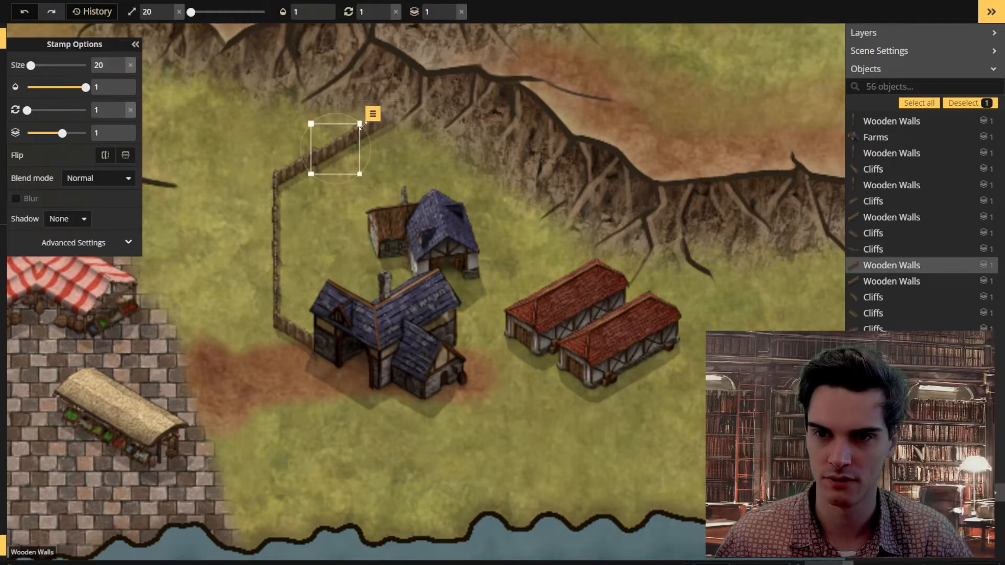
# Move the blue-roofed farm building inside the fence north-west toward the cliff.
pyautogui.click(413, 90)
pyautogui.click(460, 167)
pyautogui.click(449, 233)
pyautogui.moveTo(449, 233); pyautogui.dragTo(418, 184)
pyautogui.click(601, 340)
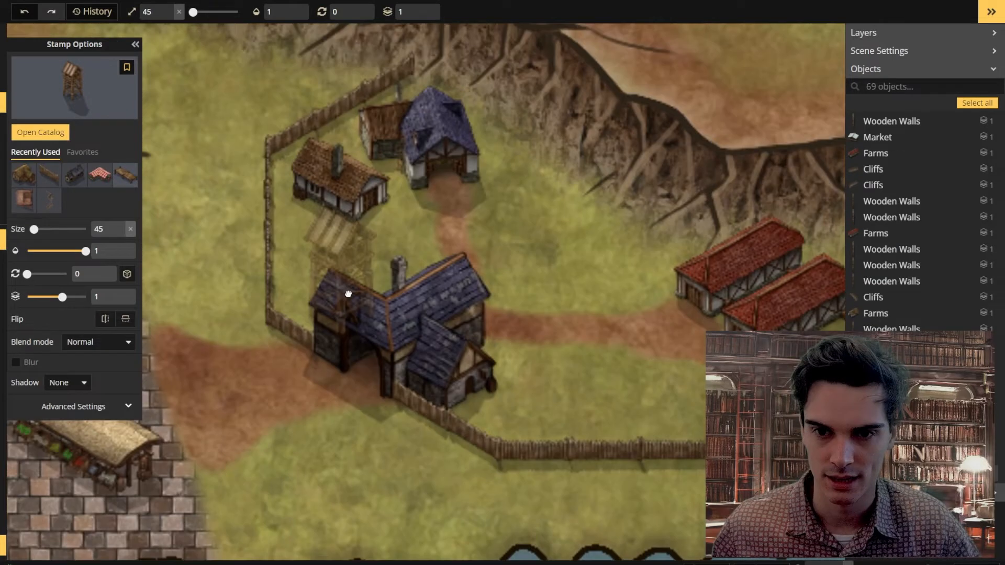
# Place the watch tower between the western fence and the large blue-roofed house, and clear the stamp catalog's search text.
pyautogui.click(327, 306)
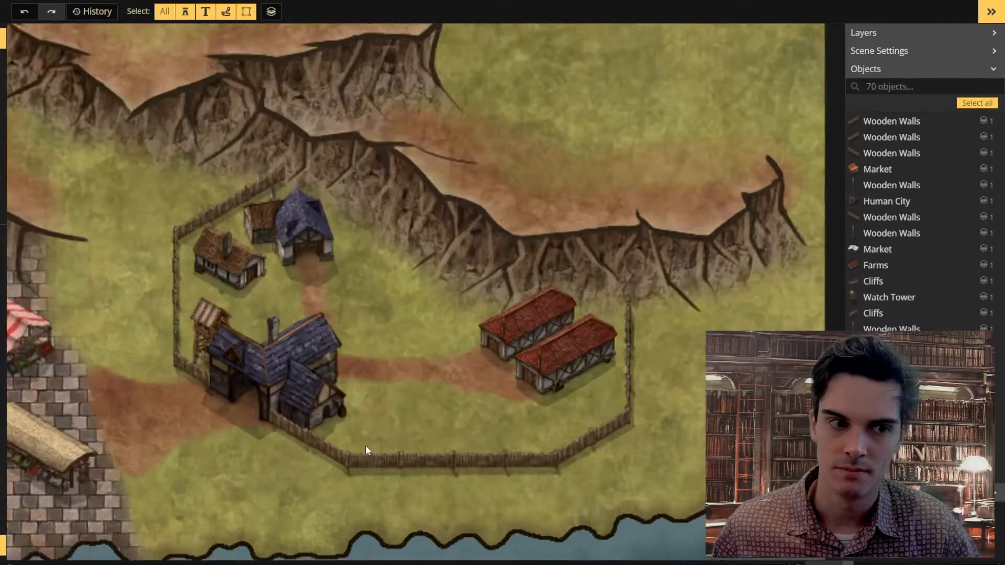
pyautogui.scroll(3, 365, 445)
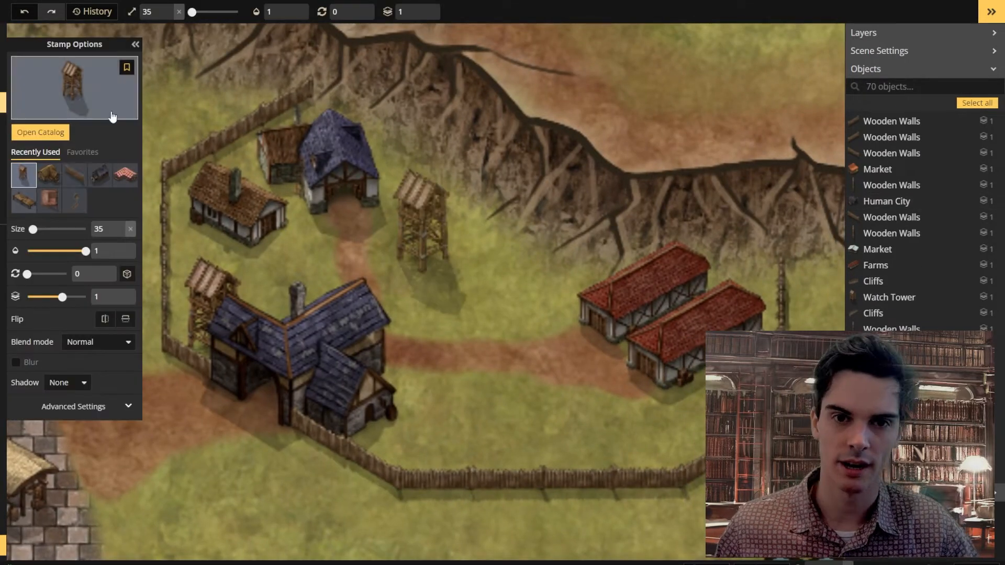
pyautogui.click(55, 101)
pyautogui.moveTo(212, 37); pyautogui.dragTo(143, 43)
pyautogui.press('BackSpace')
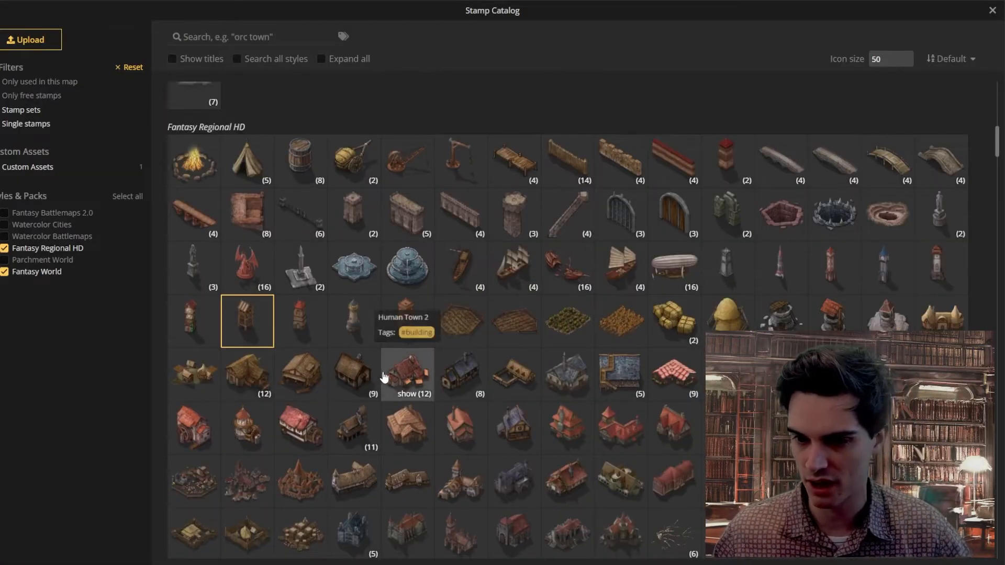
pyautogui.click(354, 375)
pyautogui.click(427, 219)
pyautogui.click(71, 68)
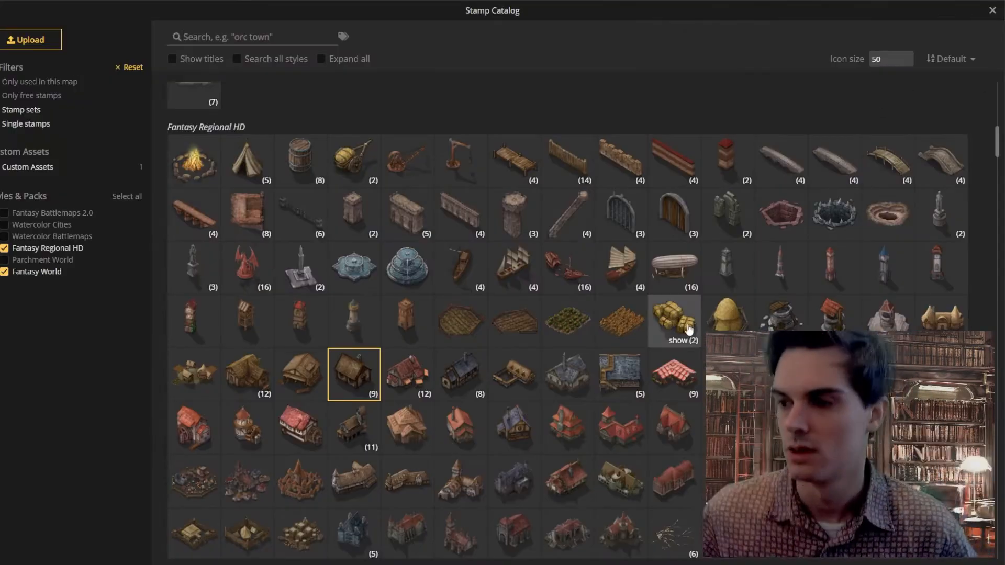
# Place the wooden crane stamp at size 55 in the fenced yard between the farm building and the red-roofed barns.
pyautogui.click(406, 164)
pyautogui.scroll(-3, 475, 227)
pyautogui.click(478, 225)
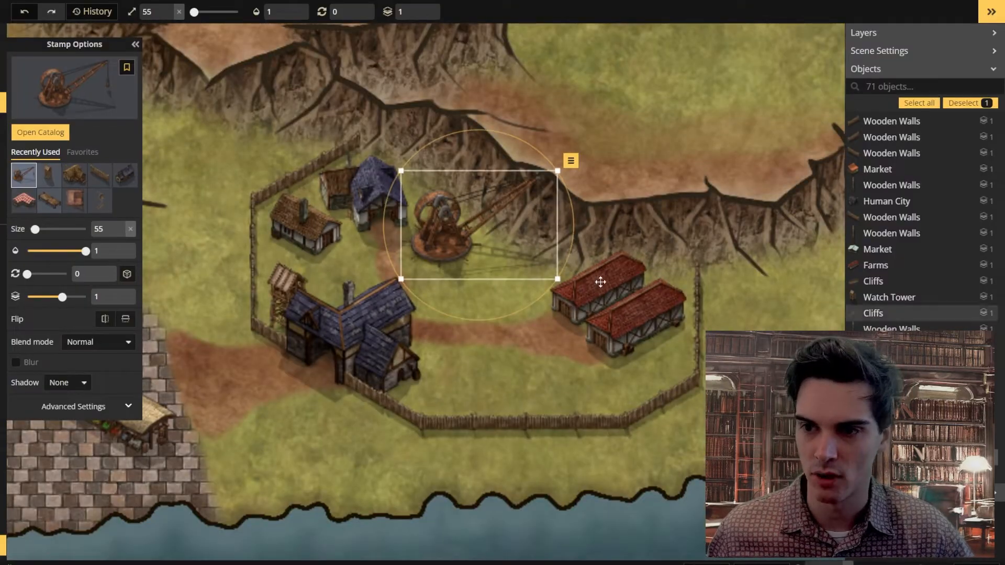
pyautogui.click(2, 44)
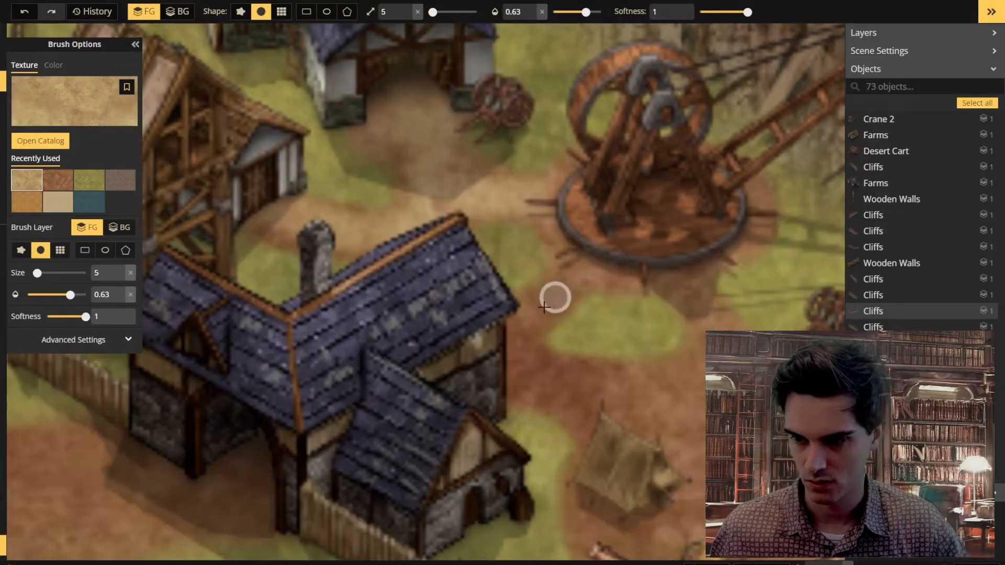
# Reduce the sandy texture brush below size 5 for detailing the ground between the large blue-roofed house and the crane.
pyautogui.press('[')
pyautogui.press('[')
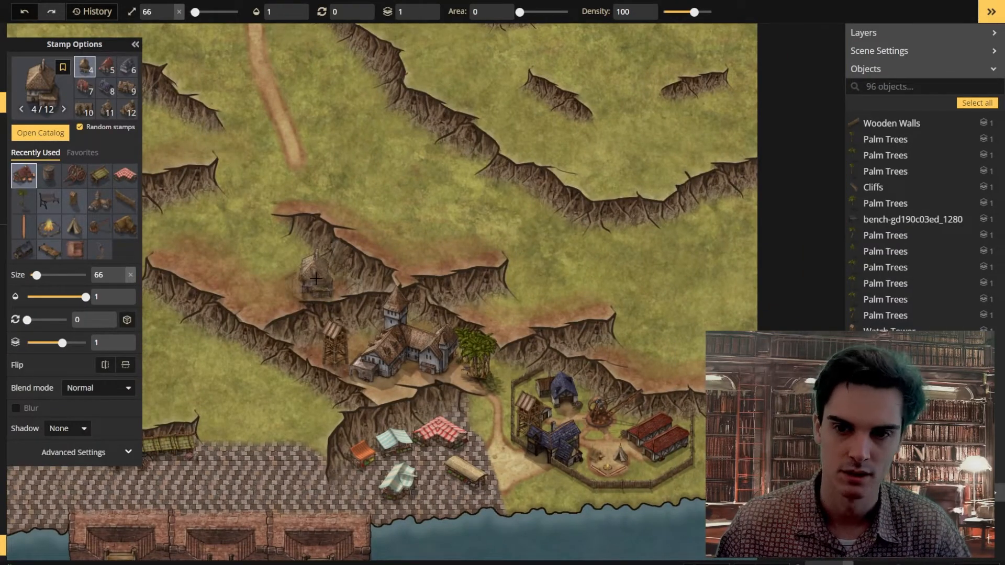
# Place three Human Town 2 houses on the western central terrace: variant 4 at size 66, blue-roofed variant 2 at size 60, and a red-roofed one.
pyautogui.click(316, 278)
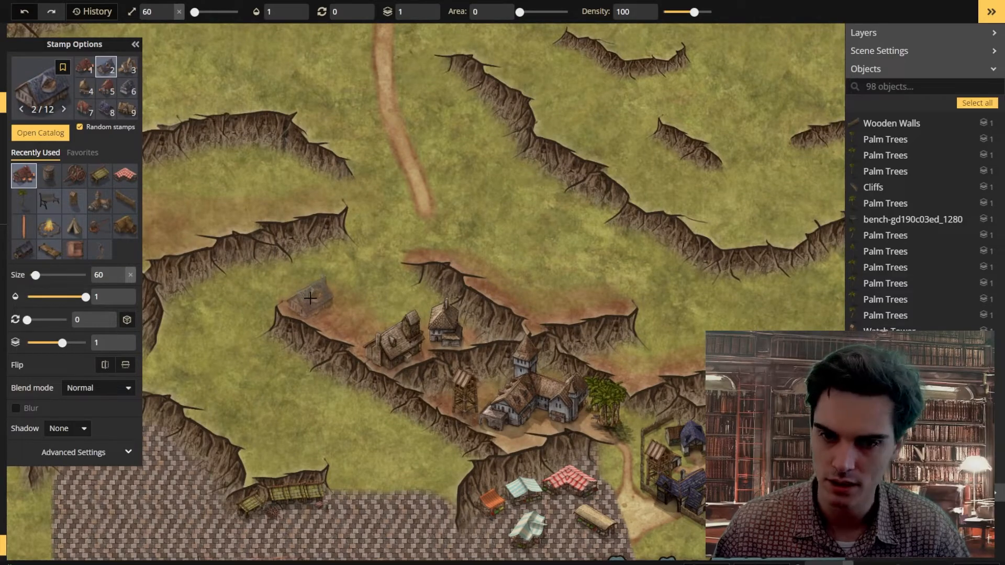
pyautogui.click(311, 297)
pyautogui.scroll(4, 311, 298)
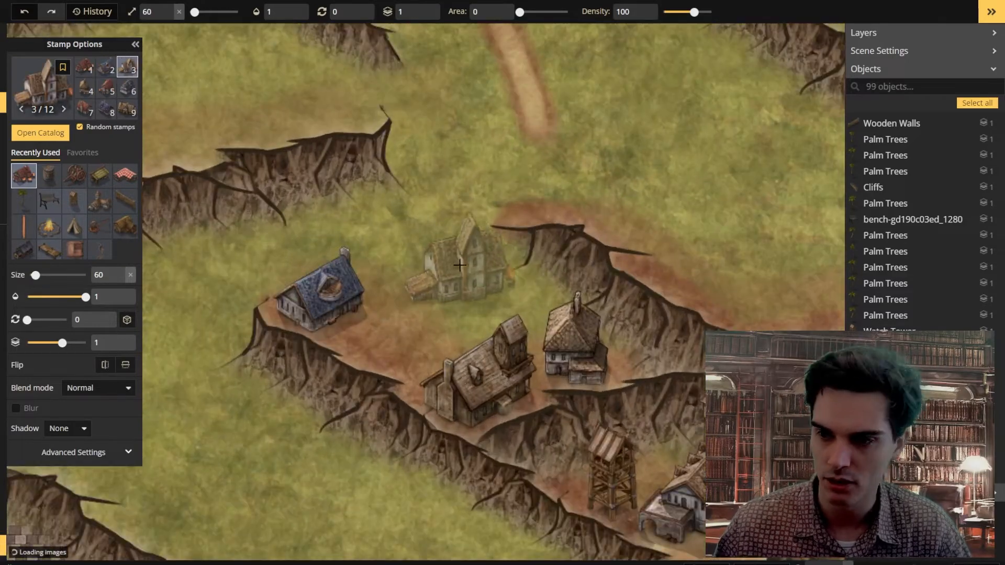
pyautogui.click(91, 107)
pyautogui.scroll(3, 393, 350)
pyautogui.click(393, 350)
pyautogui.scroll(-5, 393, 350)
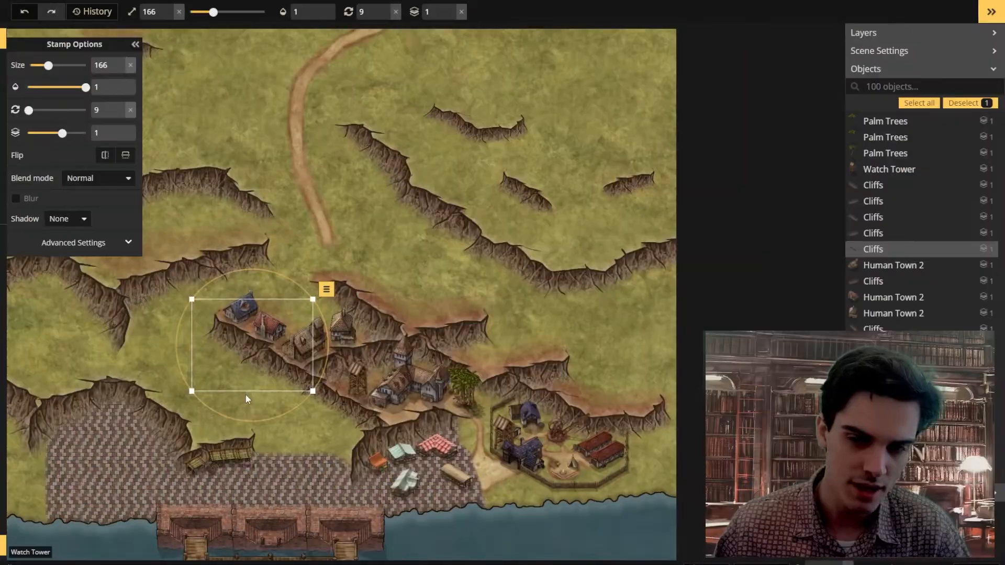
pyautogui.press('Escape')
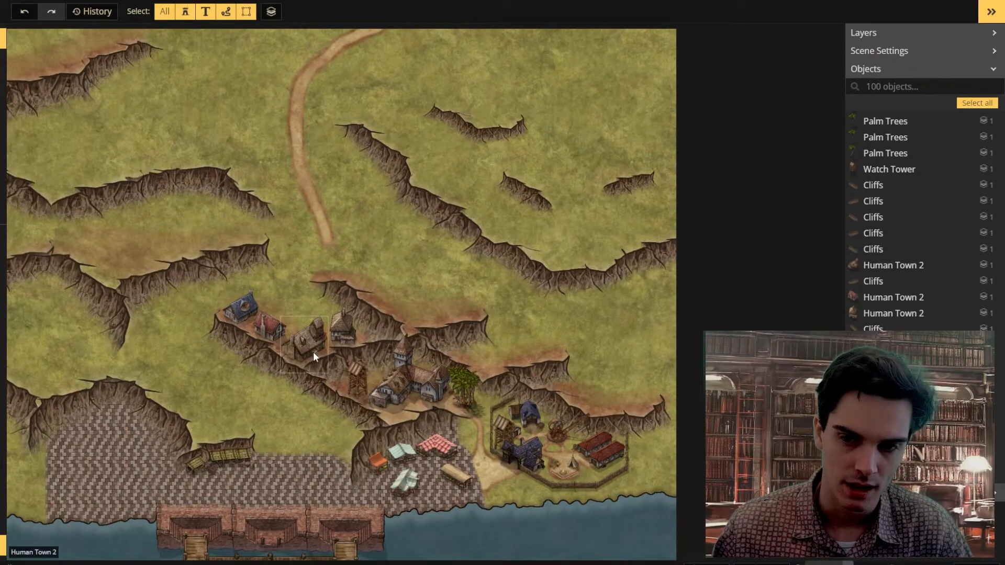
# Place a cluster of Human Town 2 houses at size 73 on the dirt terrace directly north of the manor house.
pyautogui.scroll(2, 319, 339)
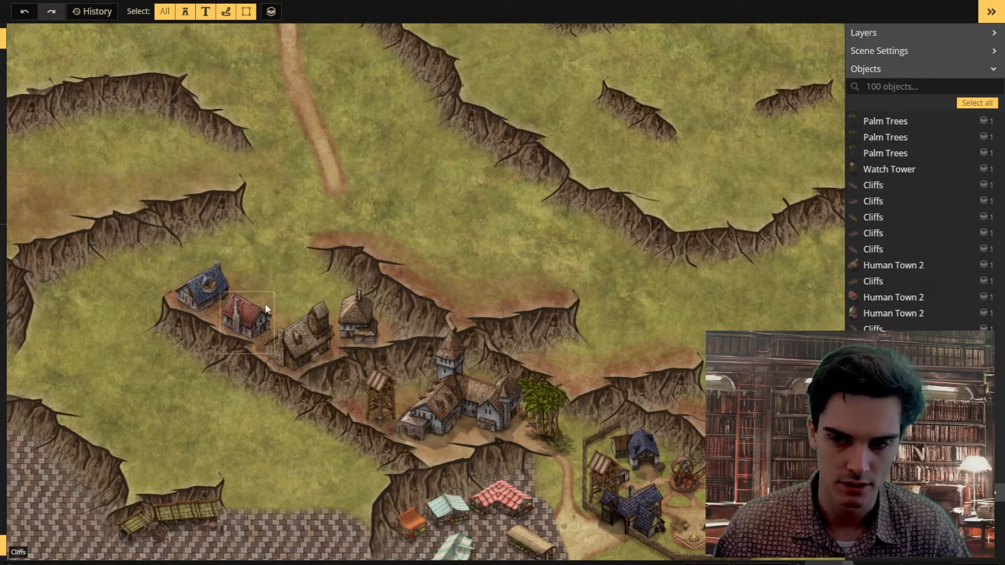
pyautogui.scroll(-2, 264, 308)
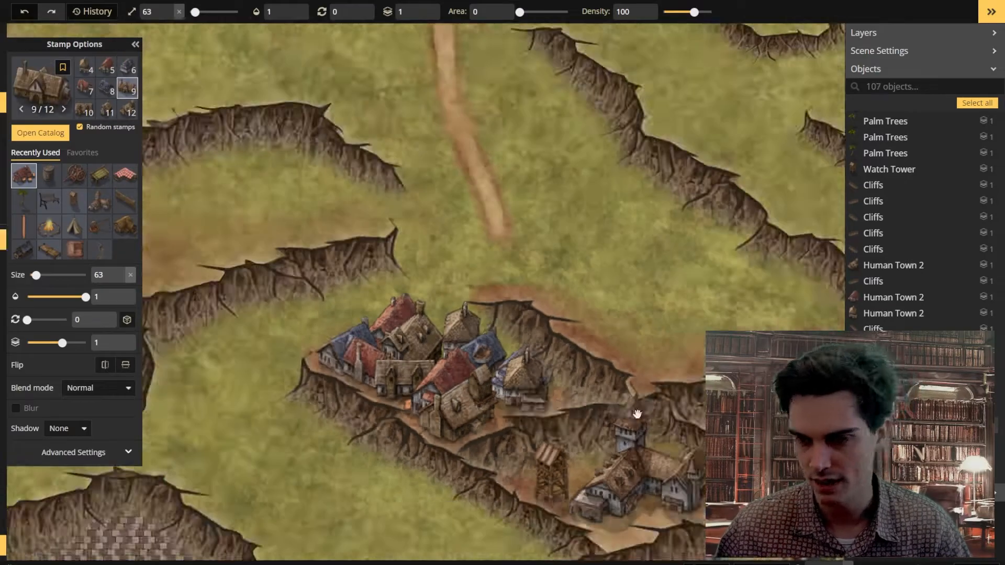
pyautogui.scroll(2, 559, 446)
pyautogui.scroll(-3, 605, 366)
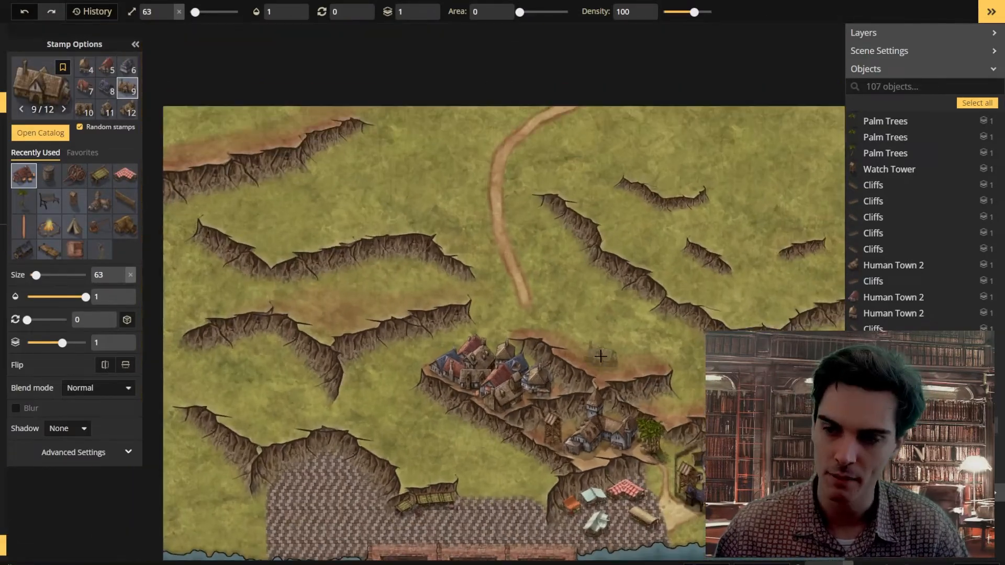
pyautogui.scroll(3, 607, 361)
pyautogui.press(']')
pyautogui.moveTo(332, 356); pyautogui.dragTo(155, 373)
pyautogui.click(499, 373)
pyautogui.click(473, 349)
pyautogui.click(461, 367)
pyautogui.click(437, 353)
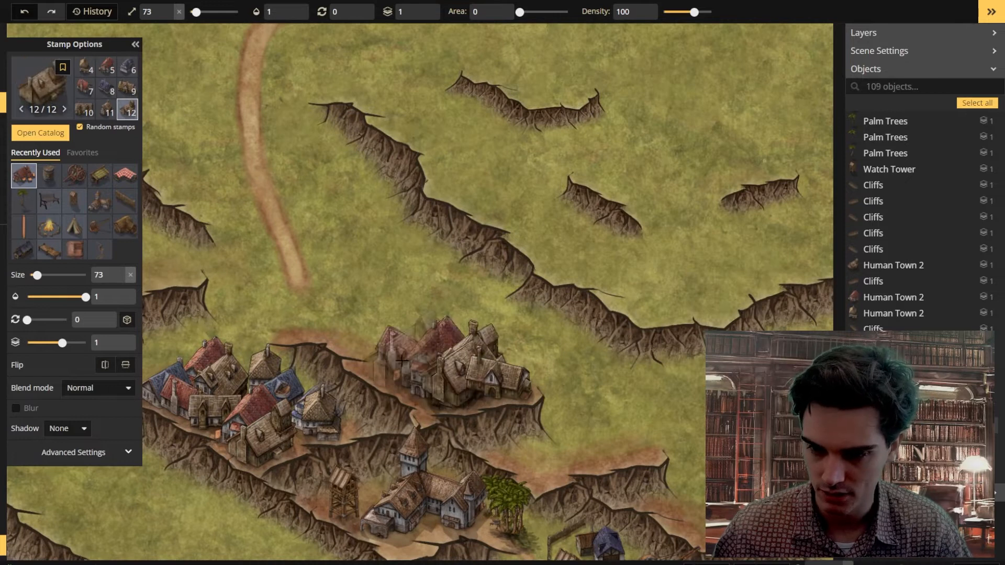
pyautogui.click(397, 356)
pyautogui.click(337, 303)
# Delete the three westernmost houses of the new cluster on the terrace north of the manor house.
pyautogui.press('s')
pyautogui.click(343, 313)
pyautogui.press('Delete')
pyautogui.click(396, 352)
pyautogui.press('Delete')
pyautogui.click(432, 361)
pyautogui.press('Delete')
# Raise the tall timber-framed house north of the manor to layer 2 and move it north-west along the terrace.
pyautogui.click(447, 381)
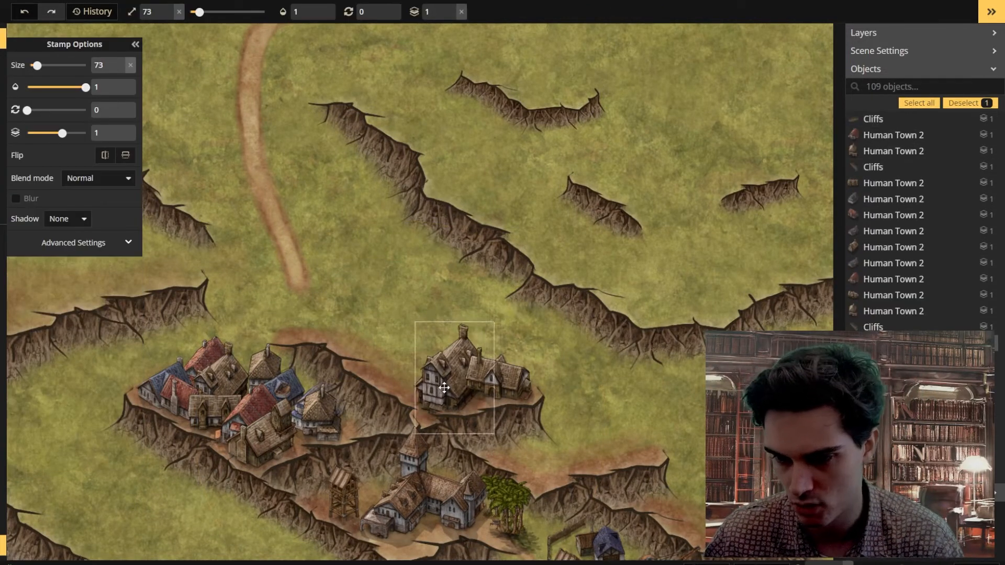
pyautogui.click(463, 388)
pyautogui.click(518, 311)
pyautogui.click(552, 383)
pyautogui.moveTo(466, 383); pyautogui.dragTo(400, 349)
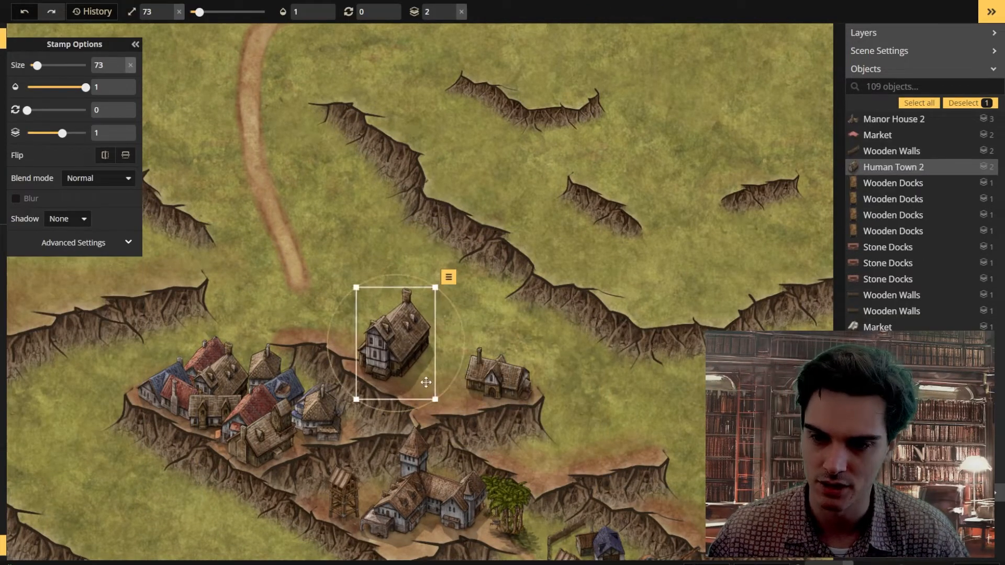
pyautogui.scroll(3, 416, 369)
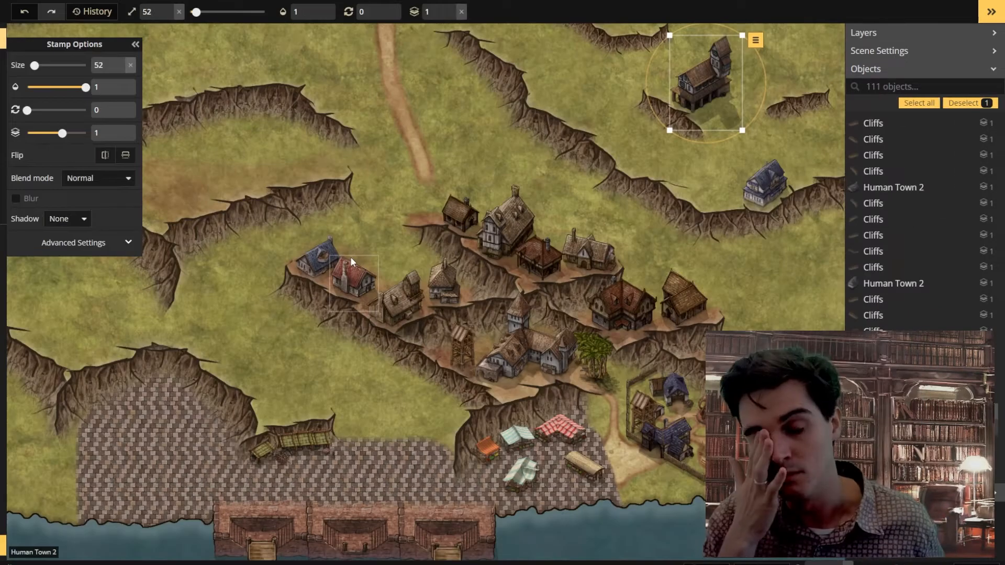
# Move the red-roofed house and the neighbouring stone house on the western terrace north, away from the cliff edge.
pyautogui.click(350, 256)
pyautogui.scroll(2, 350, 256)
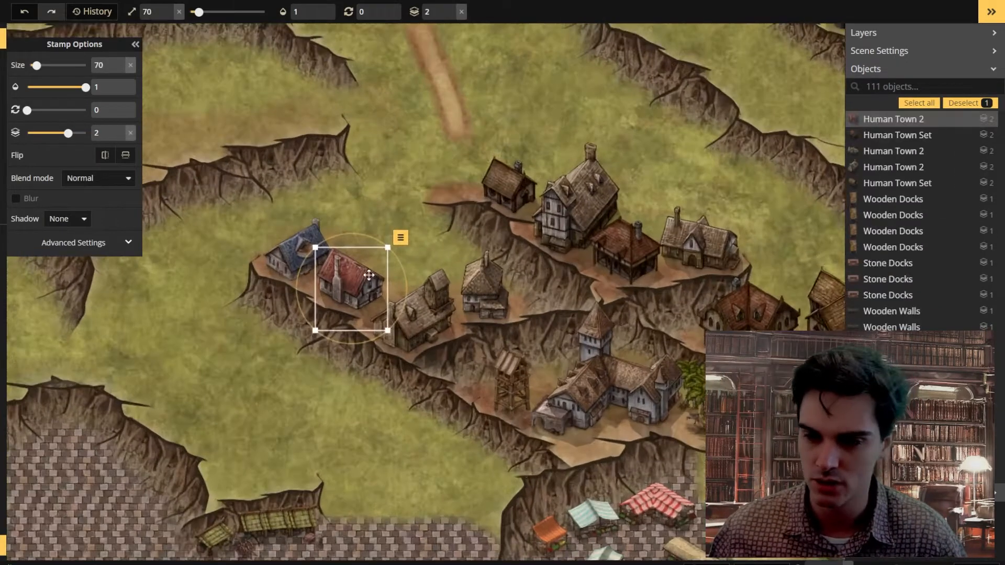
pyautogui.moveTo(365, 281); pyautogui.dragTo(370, 233)
pyautogui.moveTo(433, 316); pyautogui.dragTo(425, 279)
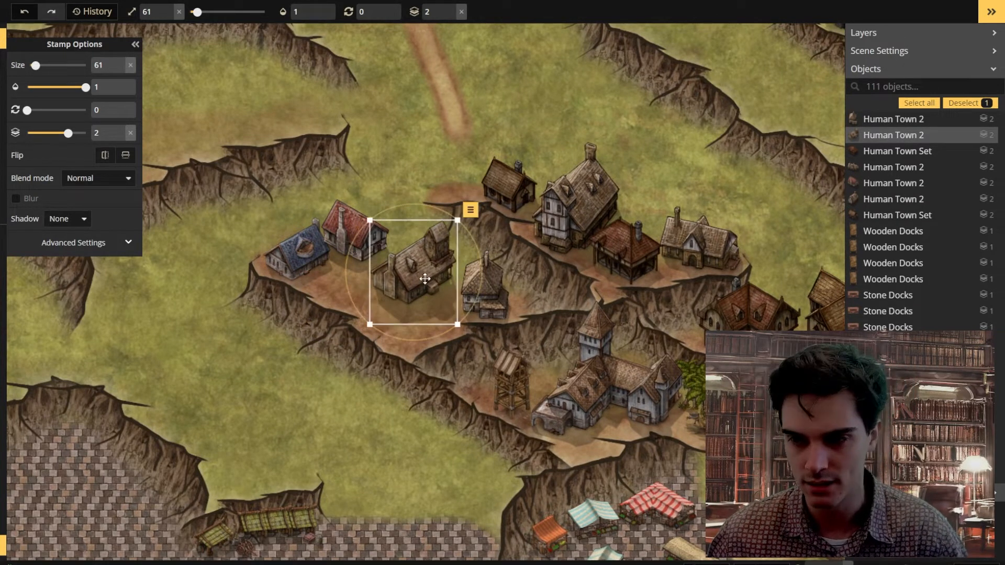
# Replace the stone house on the western terrace with the blue-roofed Human Town 2 variant 8 at size 81.
pyautogui.press('Delete')
pyautogui.hotkey('ctrl', 'z')
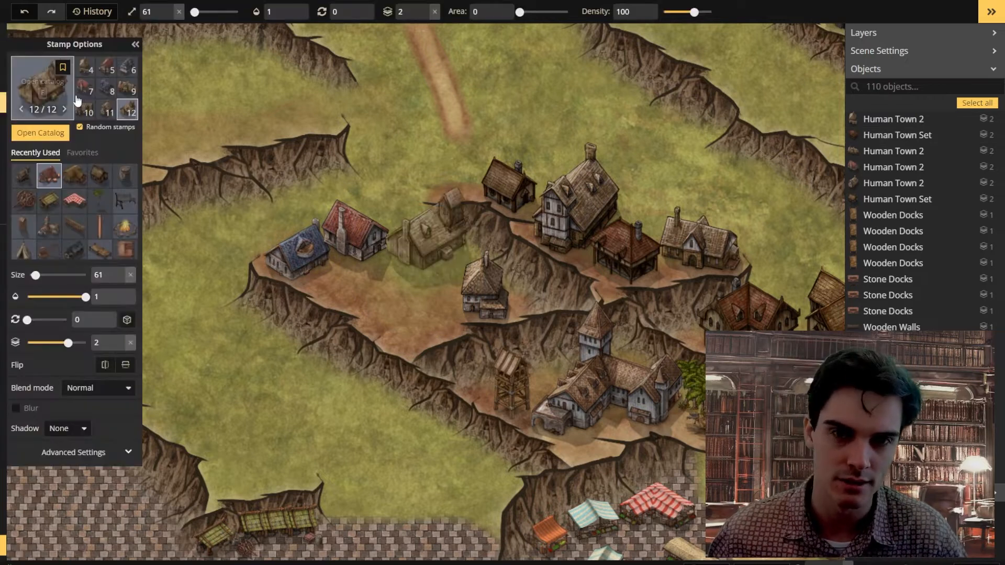
pyautogui.click(103, 89)
pyautogui.scroll(1, 423, 238)
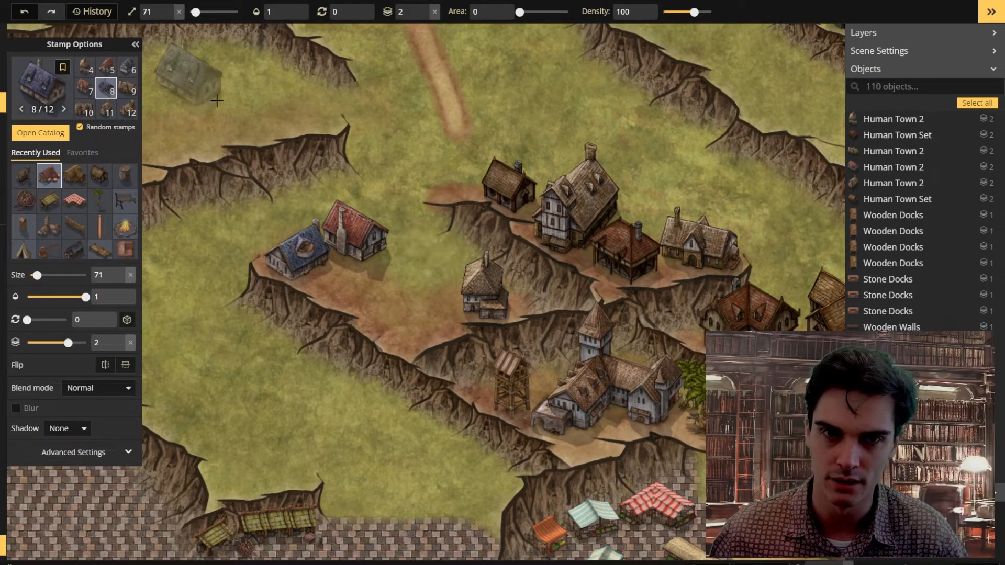
pyautogui.click(428, 258)
pyautogui.rightClick(462, 299)
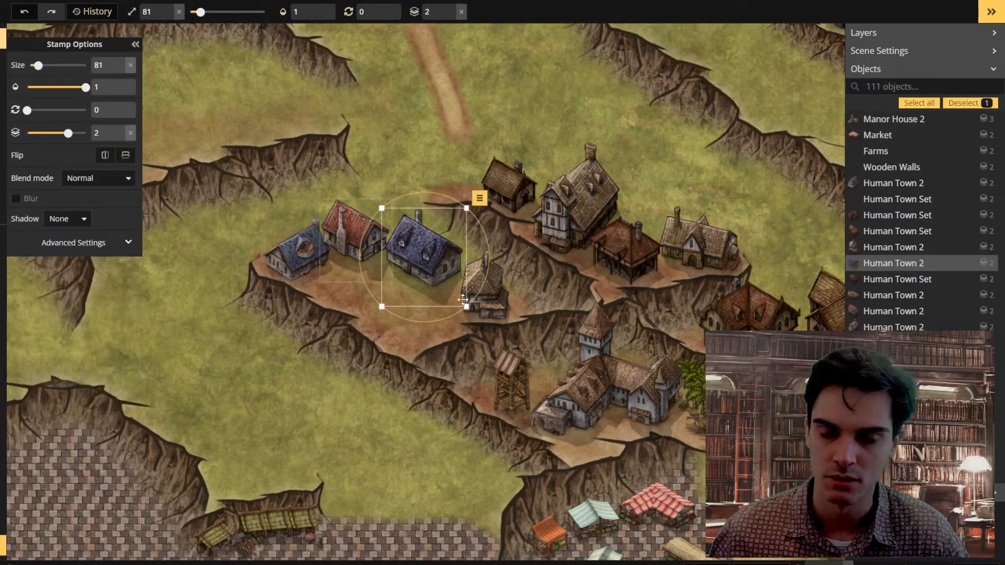
# Nudge the new blue-roofed house on the western terrace slightly south-east, toward the small stone tower house.
pyautogui.click(491, 301)
pyautogui.click(426, 258)
pyautogui.moveTo(426, 257); pyautogui.dragTo(435, 261)
pyautogui.click(363, 241)
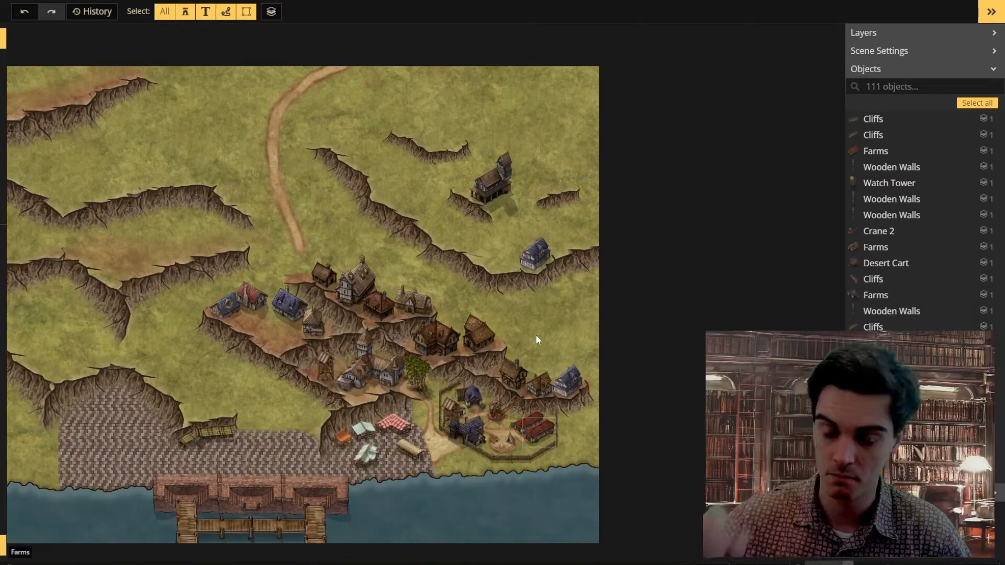
# Extend the main road with a reddish dirt path at brush size 20, curving around the western terrace down to the cobbled square.
pyautogui.scroll(3, 316, 361)
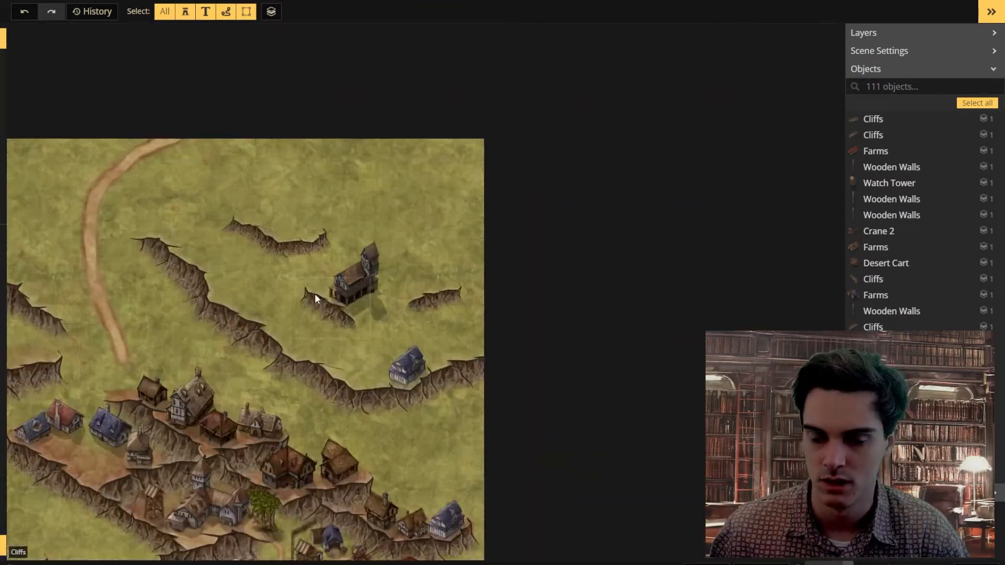
pyautogui.scroll(2, 315, 294)
pyautogui.moveTo(199, 306); pyautogui.dragTo(483, 172)
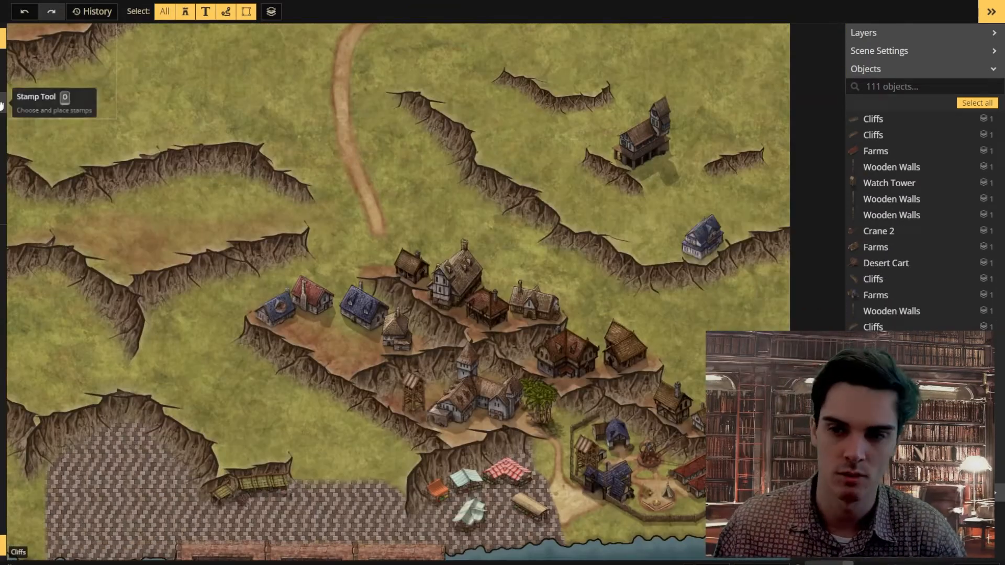
pyautogui.click(4, 83)
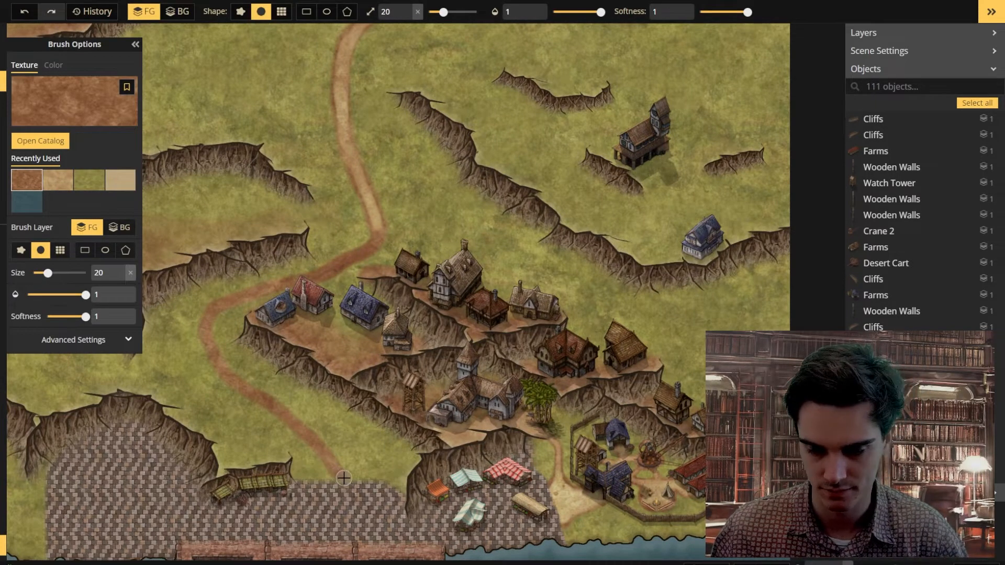
pyautogui.scroll(2, 343, 478)
# Paint a dirt branch from the main road to the northern cliff and cover the ledge above that cliff at brush size 60.
pyautogui.scroll(-5, 299, 477)
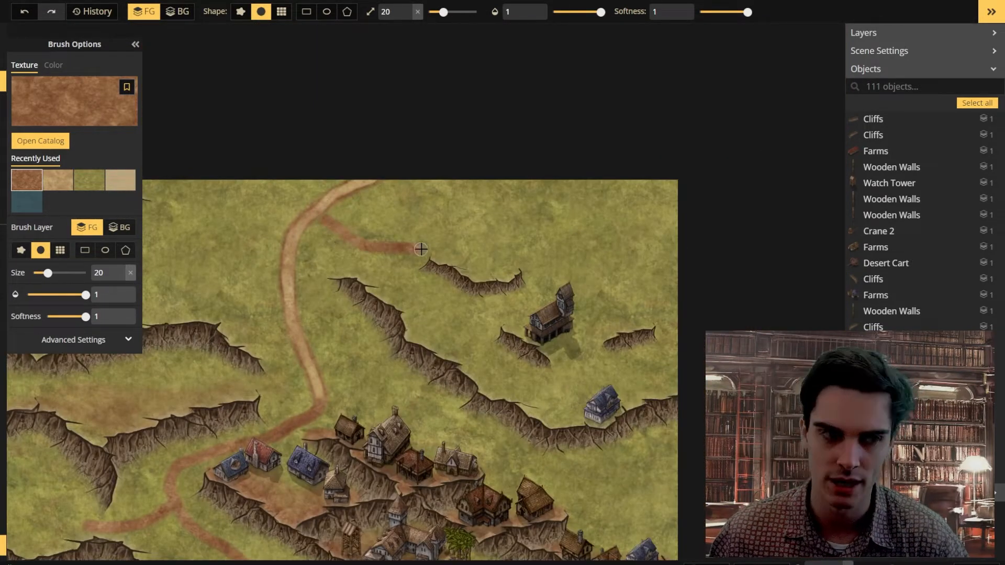
pyautogui.scroll(4, 432, 272)
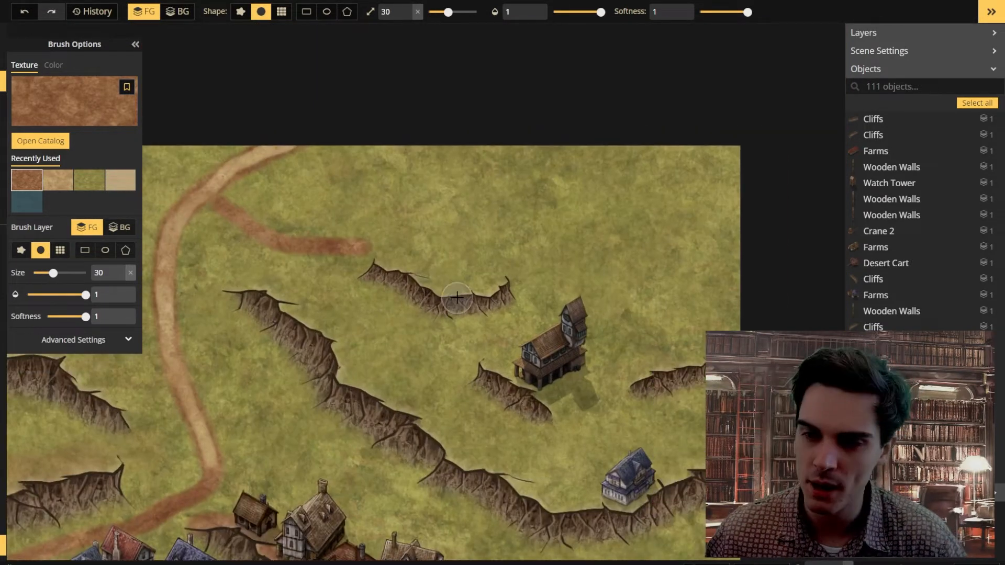
pyautogui.scroll(3, 456, 297)
pyautogui.moveTo(432, 245); pyautogui.dragTo(392, 244)
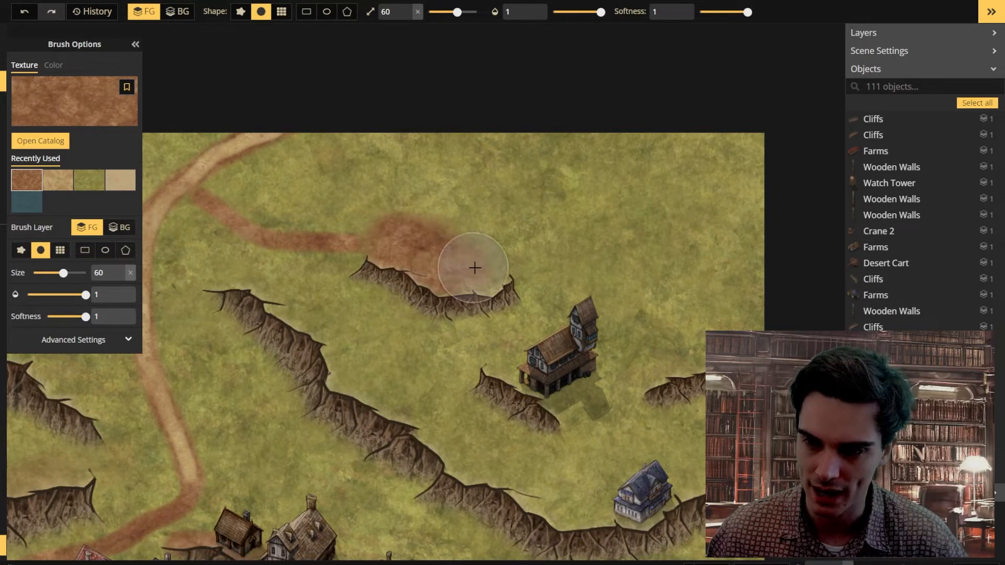
pyautogui.moveTo(489, 252); pyautogui.dragTo(442, 236)
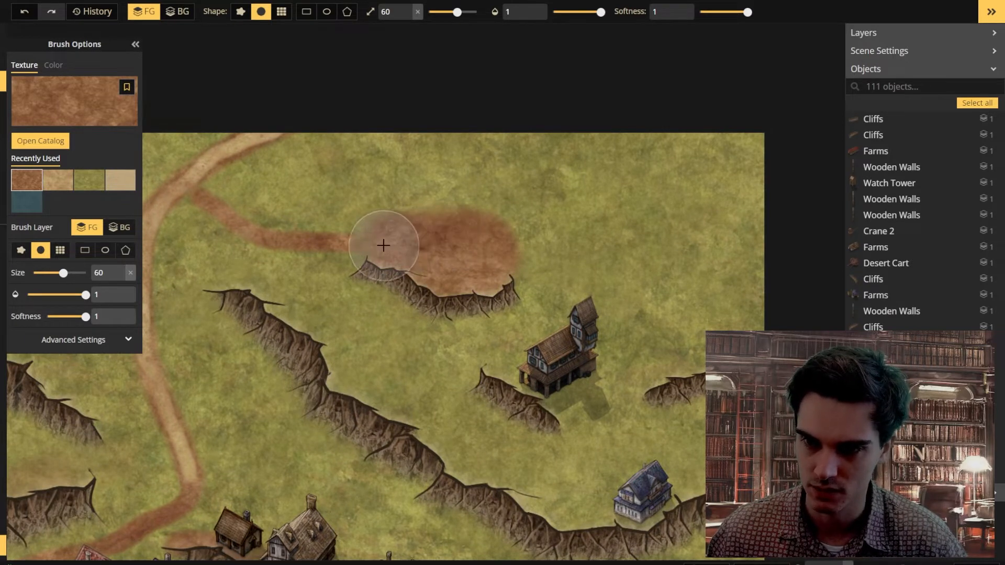
# Paint reddish dirt around the tall timber building on the north-eastern ledge at brush size 46.
pyautogui.scroll(-2, 551, 412)
pyautogui.moveTo(551, 411); pyautogui.dragTo(403, 386)
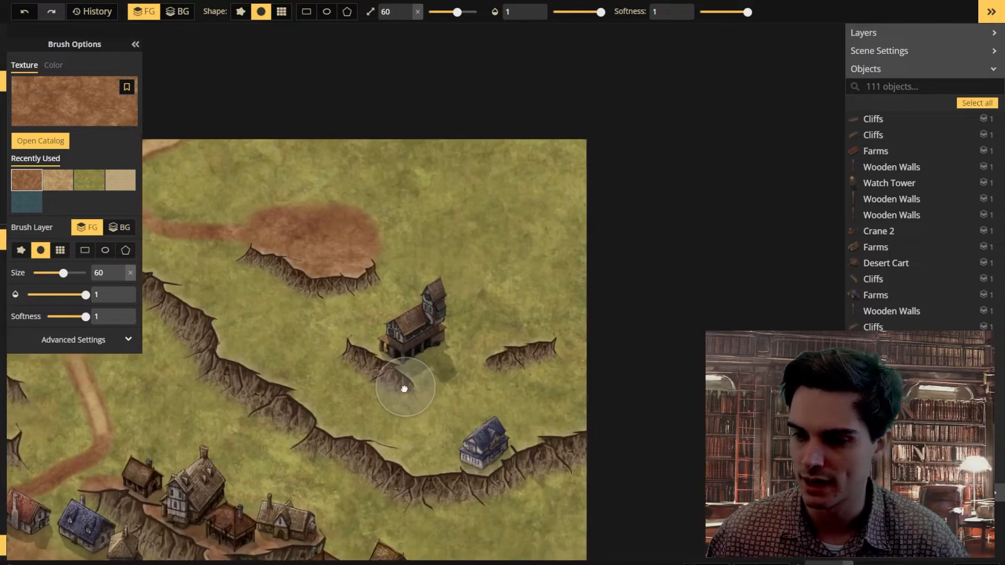
pyautogui.scroll(4, 397, 381)
pyautogui.moveTo(397, 345)
pyautogui.mouseDown()
pyautogui.moveTo(438, 326)
pyautogui.moveTo(363, 324)
pyautogui.moveTo(433, 369)
pyautogui.mouseUp()
pyautogui.moveTo(457, 330)
pyautogui.mouseDown()
pyautogui.moveTo(385, 333)
pyautogui.moveTo(408, 354)
pyautogui.mouseUp()
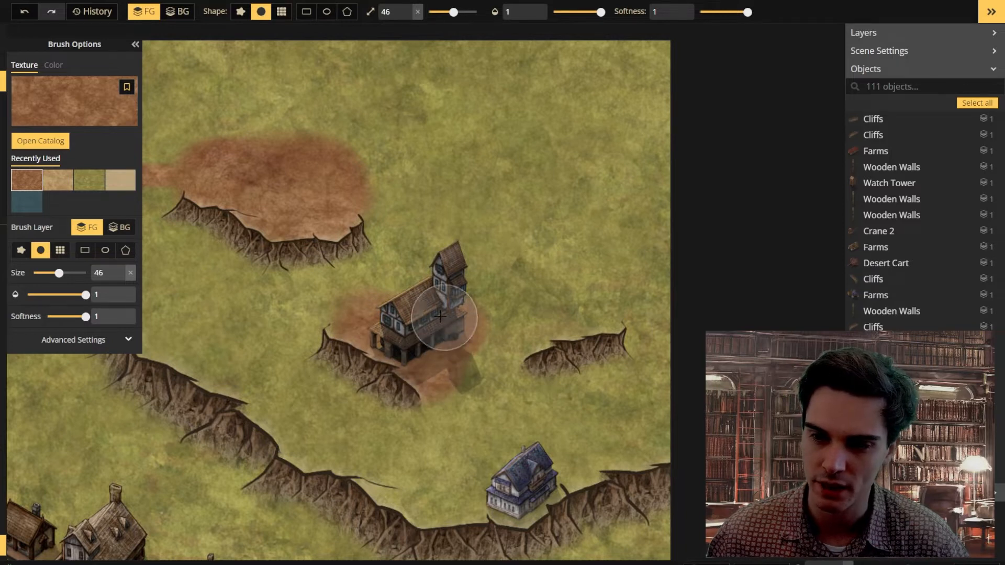
pyautogui.moveTo(497, 376); pyautogui.dragTo(358, 315)
# Cover the western terrace's ground with reddish dirt and widen the path where it meets the cobbled square.
pyautogui.moveTo(341, 362)
pyautogui.mouseDown()
pyautogui.moveTo(443, 316)
pyautogui.moveTo(605, 270)
pyautogui.mouseUp()
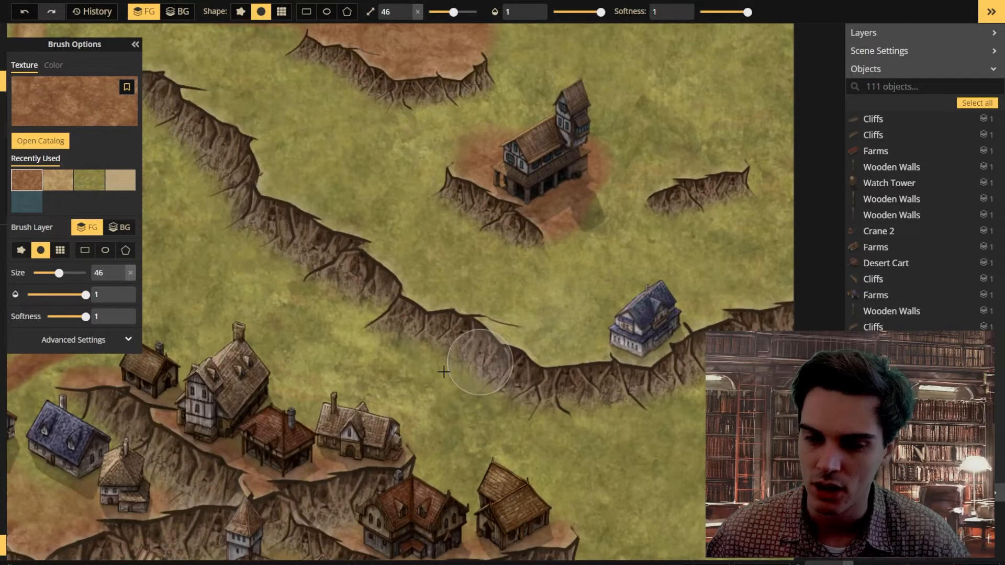
pyautogui.scroll(-2, 408, 373)
pyautogui.moveTo(385, 403); pyautogui.dragTo(630, 296)
pyautogui.moveTo(425, 354)
pyautogui.mouseDown()
pyautogui.moveTo(406, 336)
pyautogui.moveTo(332, 325)
pyautogui.moveTo(403, 315)
pyautogui.mouseUp()
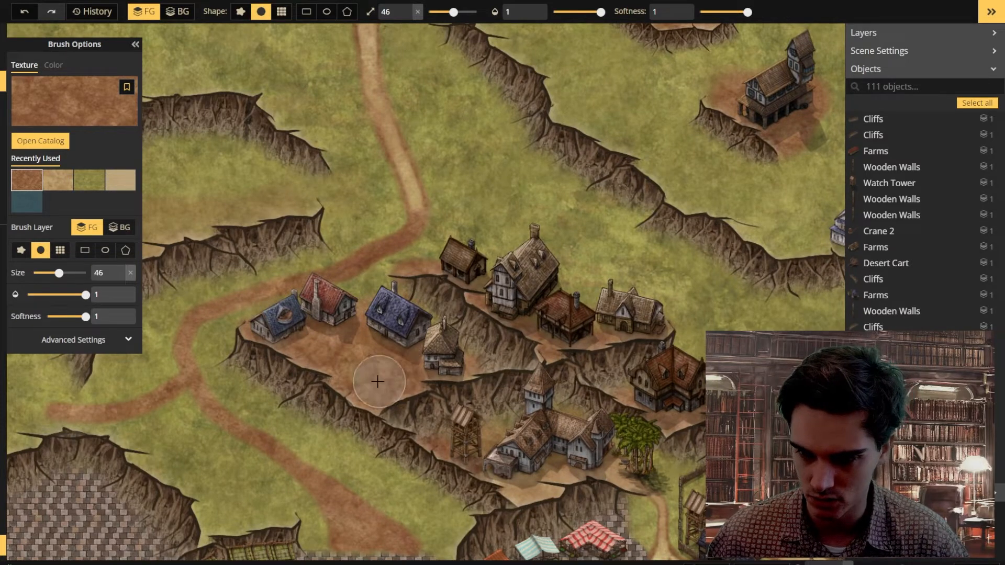
# Paint reddish dirt behind and between the houses on the central and eastern terraces at brush size 46.
pyautogui.moveTo(535, 334); pyautogui.dragTo(509, 348)
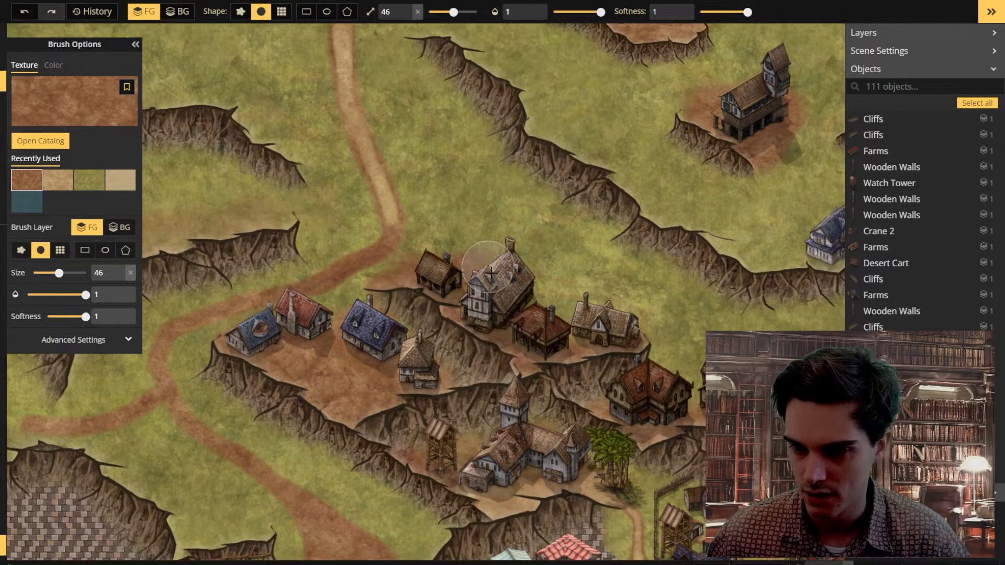
pyautogui.moveTo(566, 329); pyautogui.dragTo(499, 264)
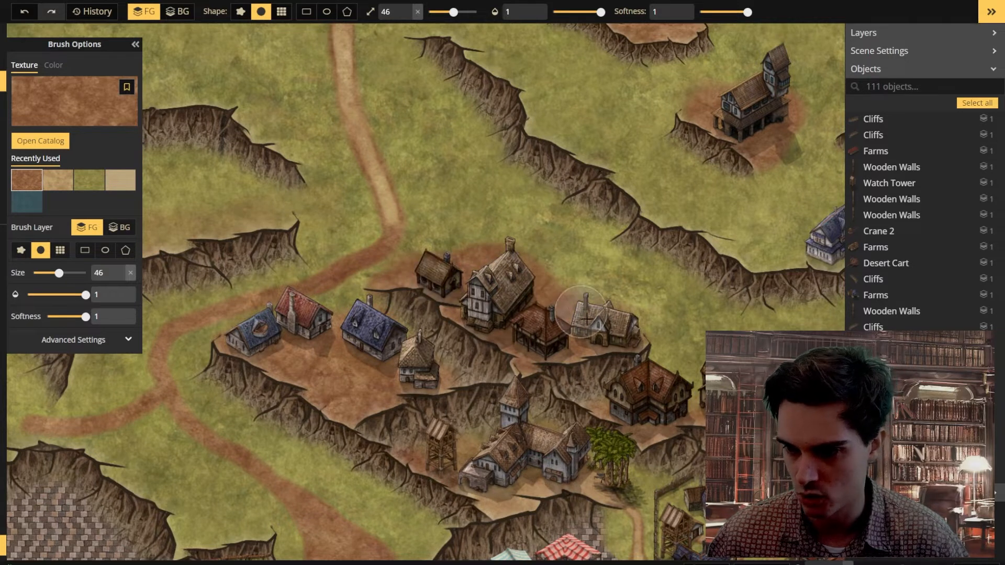
pyautogui.moveTo(631, 353); pyautogui.dragTo(524, 301)
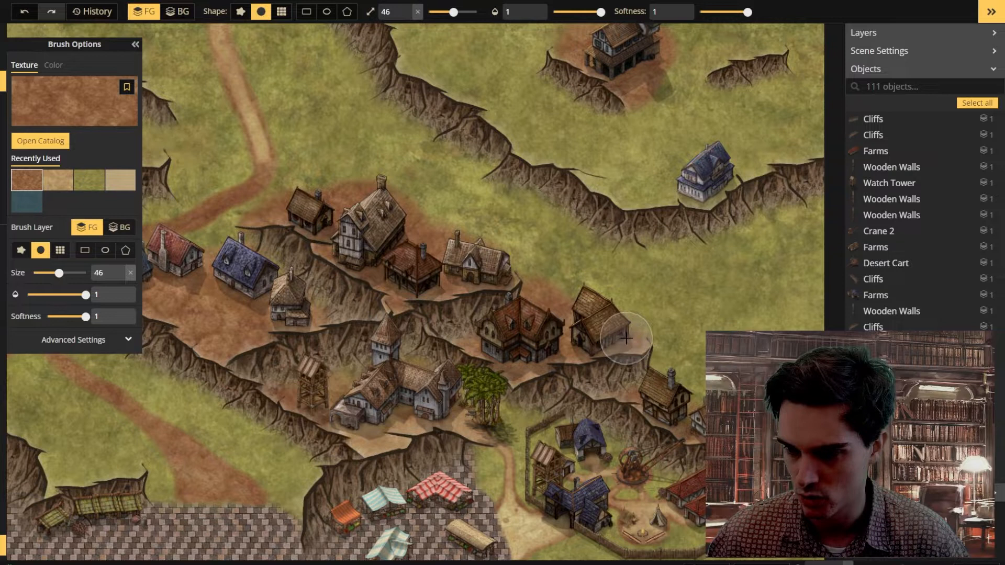
pyautogui.moveTo(626, 338); pyautogui.dragTo(482, 265)
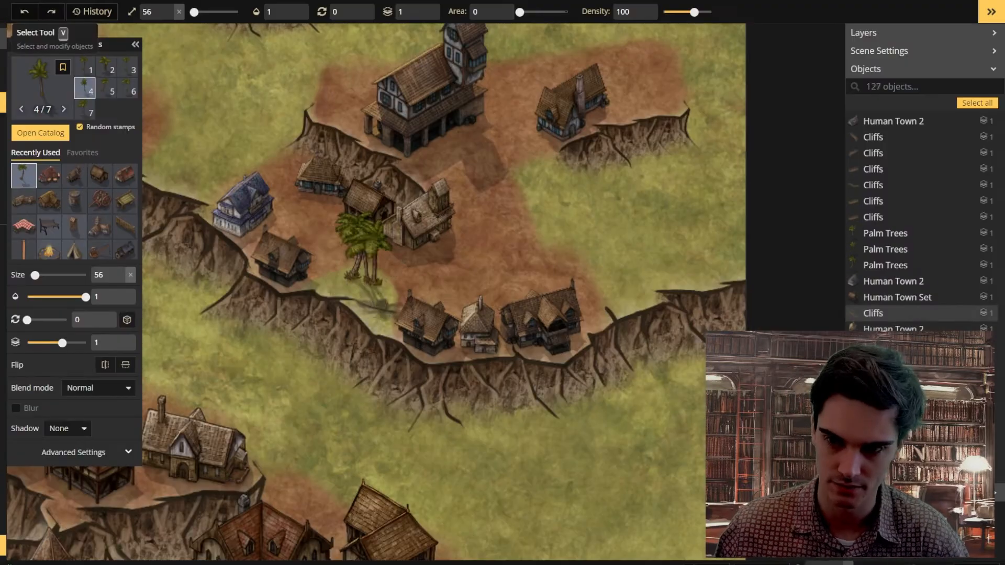
# Undo the last three palm trees and paint a grass patch at brush size 16 along the north-eastern cliff edge between the timber houses.
pyautogui.hotkey('ctrl', 'z')
pyautogui.hotkey('ctrl', 'z')
pyautogui.hotkey('ctrl', 'z')
pyautogui.click(3, 81)
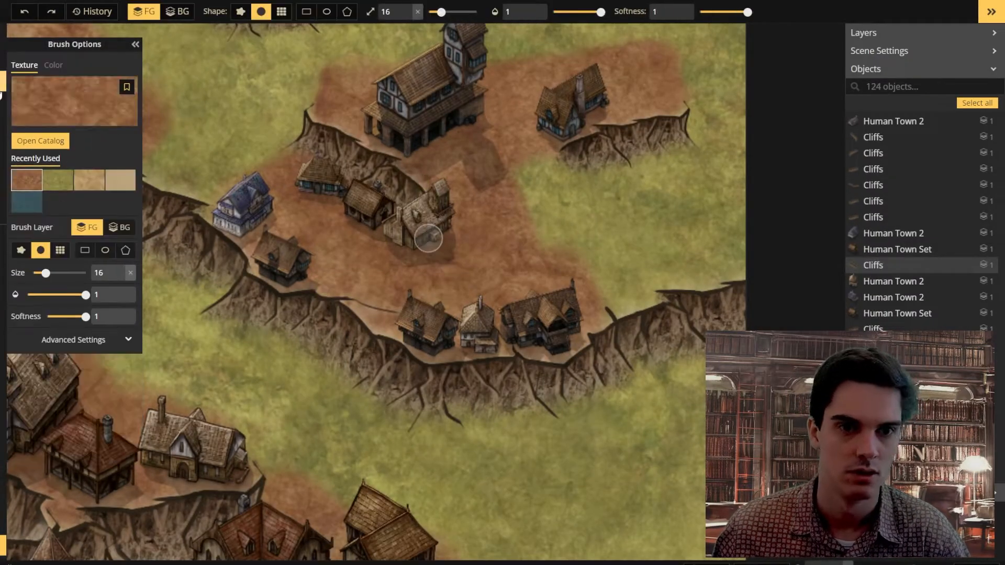
pyautogui.click(58, 180)
pyautogui.scroll(3, 314, 272)
pyautogui.scroll(-1, 497, 406)
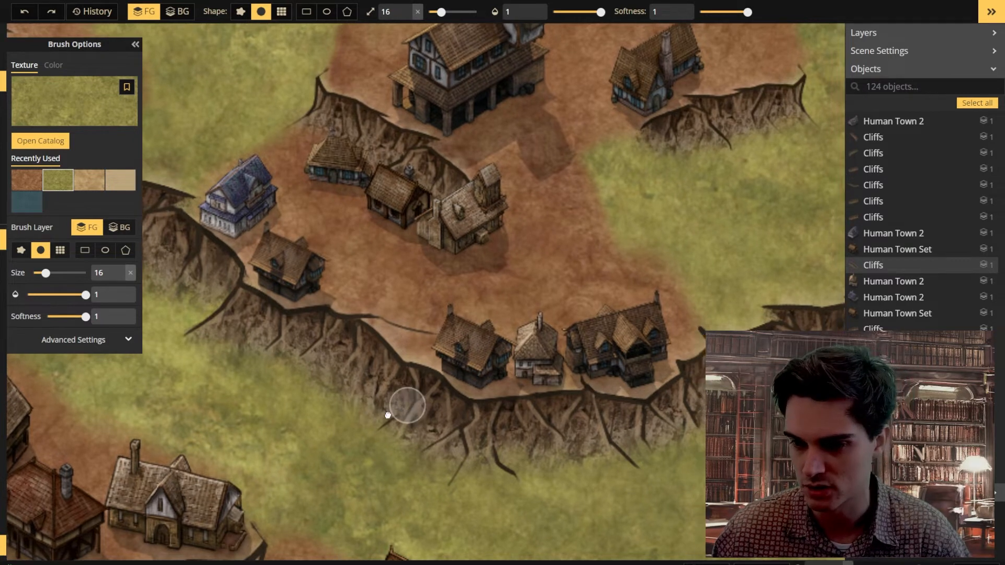
pyautogui.scroll(3, 387, 408)
pyautogui.moveTo(302, 266)
pyautogui.mouseDown()
pyautogui.moveTo(325, 250)
pyautogui.moveTo(353, 256)
pyautogui.moveTo(348, 309)
pyautogui.moveTo(388, 357)
pyautogui.moveTo(400, 276)
pyautogui.mouseUp()
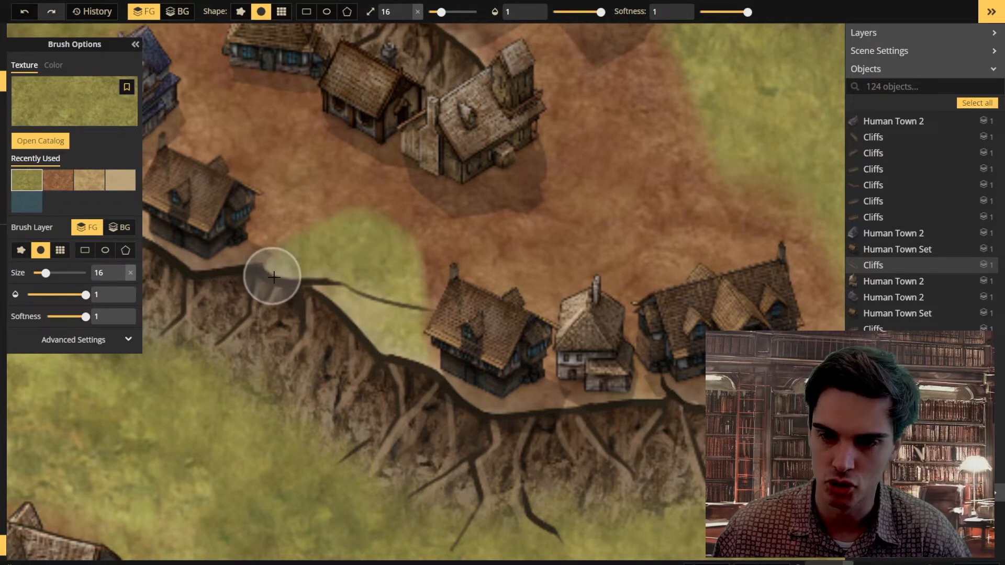
# Plant a cluster of seven palm trees at size 47 on the grass patch along the north-eastern cliff edge.
pyautogui.scroll(-4, 650, 437)
pyautogui.moveTo(691, 417); pyautogui.dragTo(563, 420)
pyautogui.scroll(-2, 319, 492)
pyautogui.moveTo(284, 495); pyautogui.dragTo(398, 473)
pyautogui.scroll(7, 432, 450)
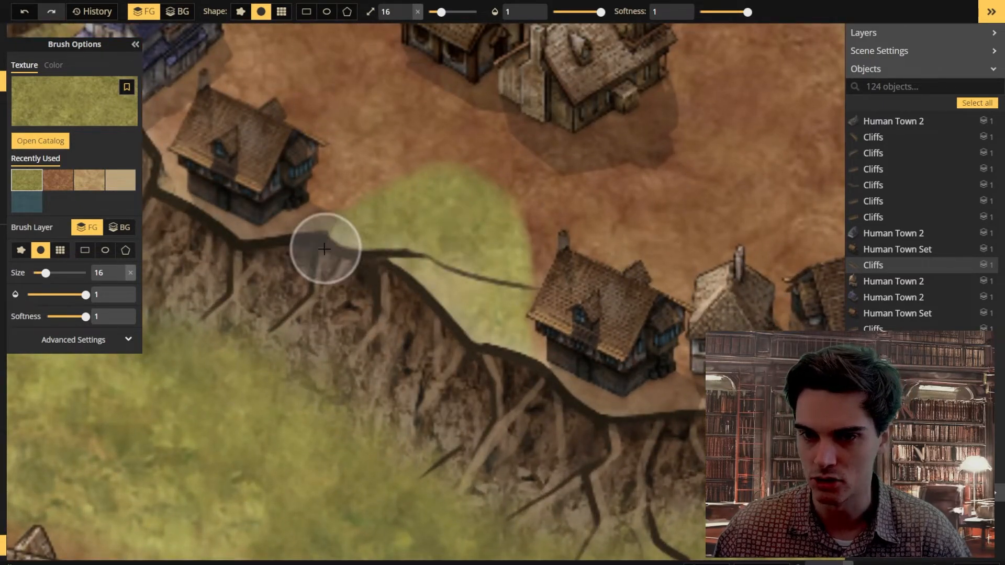
pyautogui.click(9, 100)
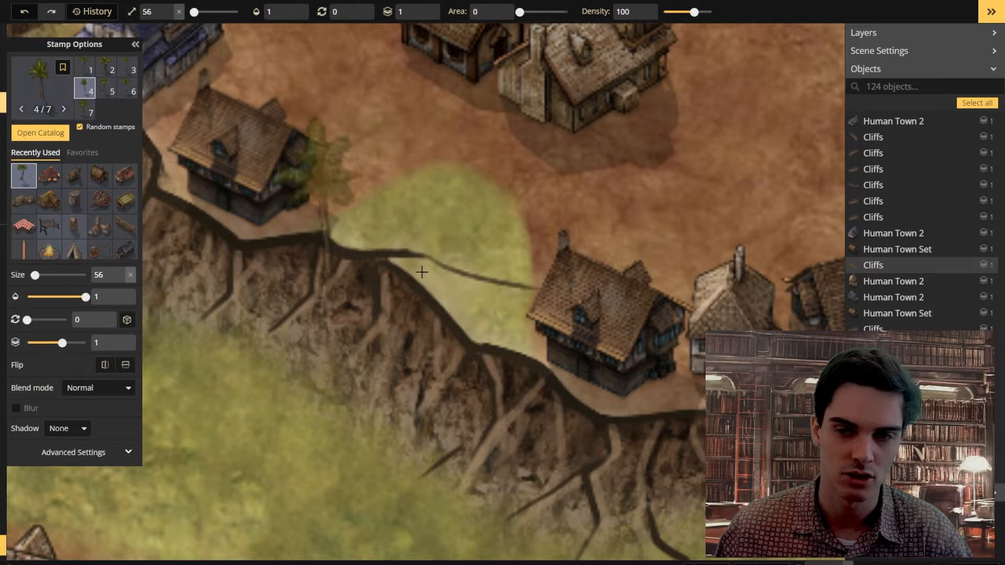
pyautogui.click(351, 229)
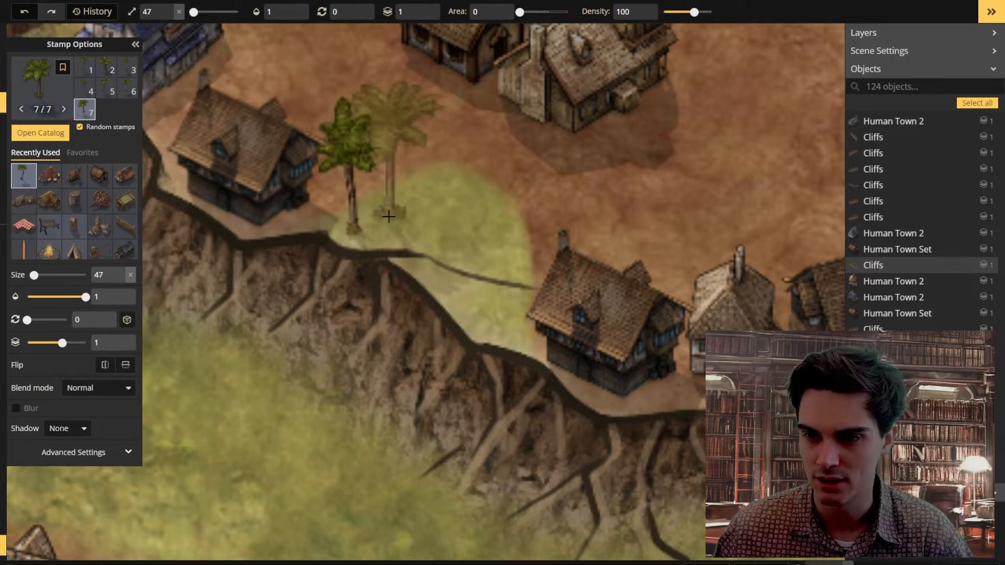
pyautogui.click(384, 216)
pyautogui.click(428, 192)
pyautogui.click(483, 214)
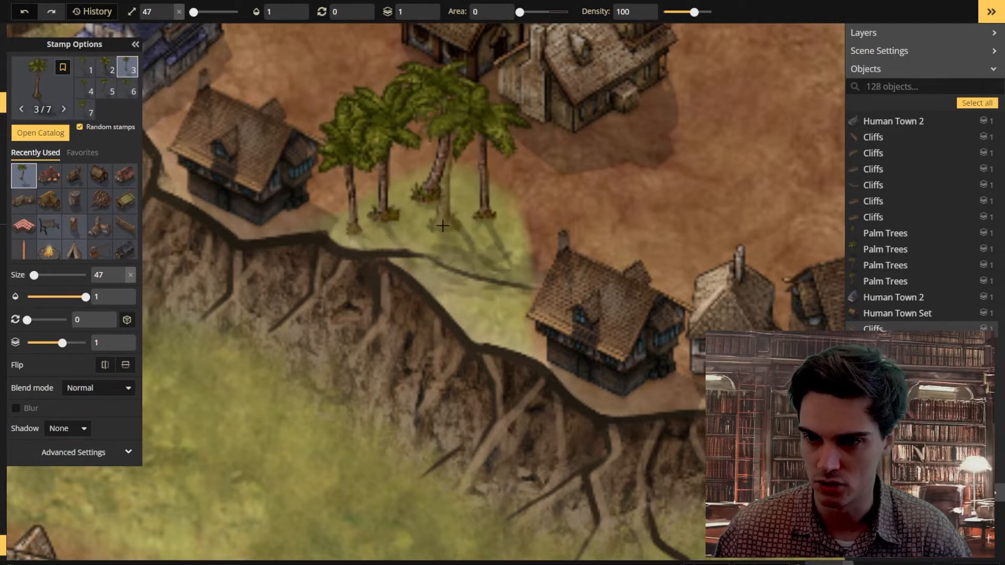
pyautogui.click(413, 233)
pyautogui.click(458, 291)
pyautogui.click(483, 324)
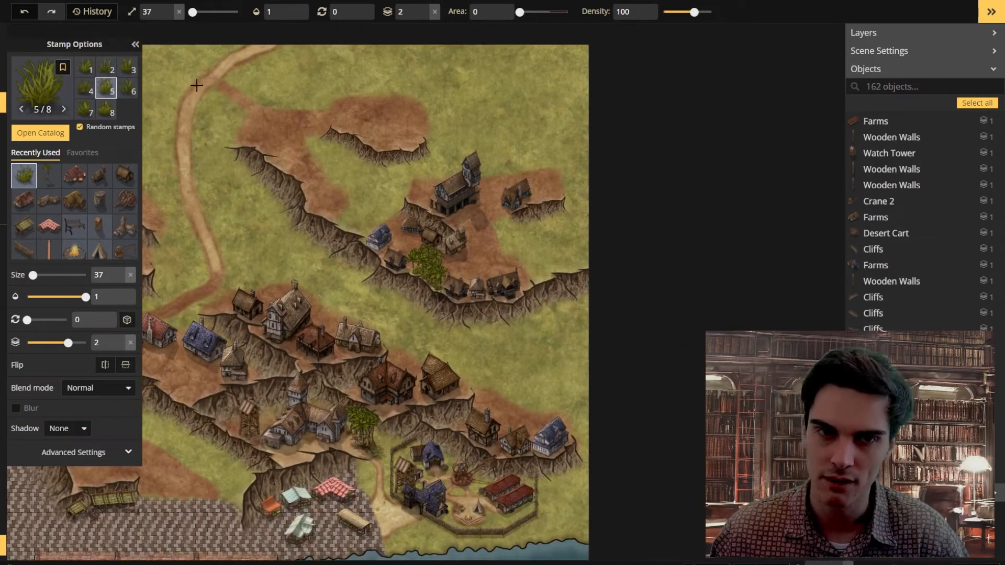
pyautogui.click(2, 37)
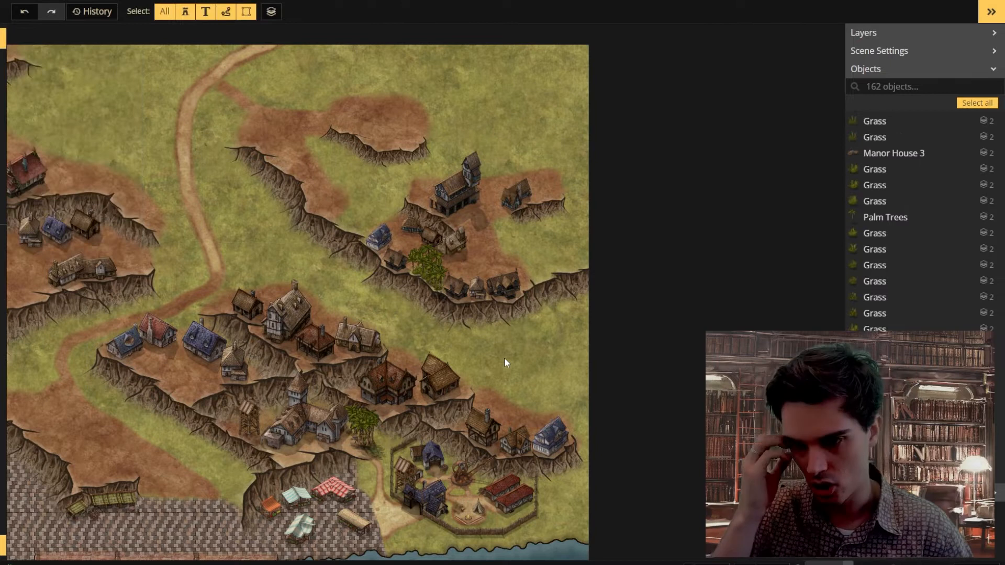
pyautogui.scroll(4, 504, 356)
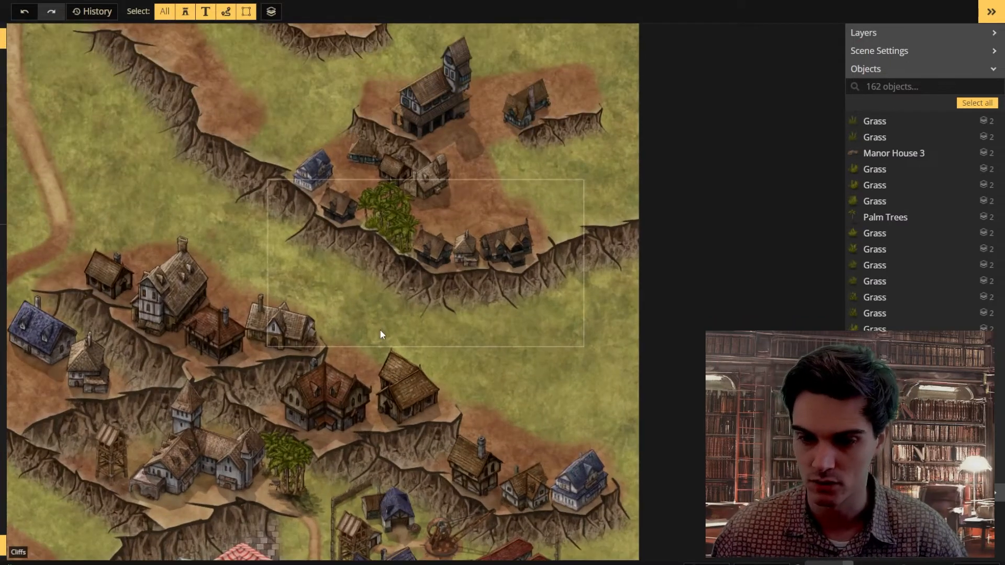
pyautogui.scroll(1, 498, 324)
pyautogui.scroll(-5, 497, 322)
pyautogui.scroll(5, 469, 299)
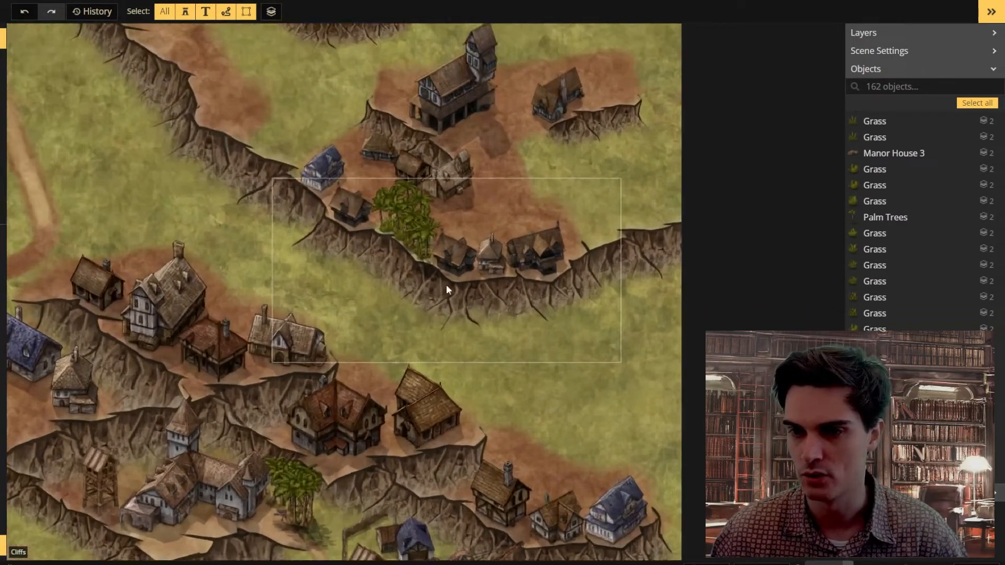
pyautogui.scroll(-3, 407, 271)
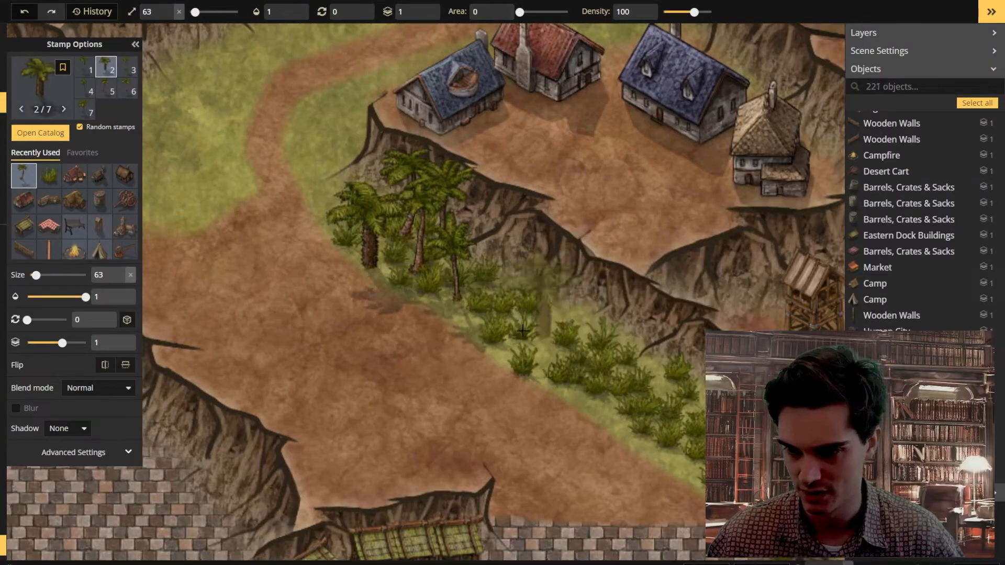
# Add a palm tree at size 63 to the grassy slope below the western terrace.
pyautogui.click(602, 336)
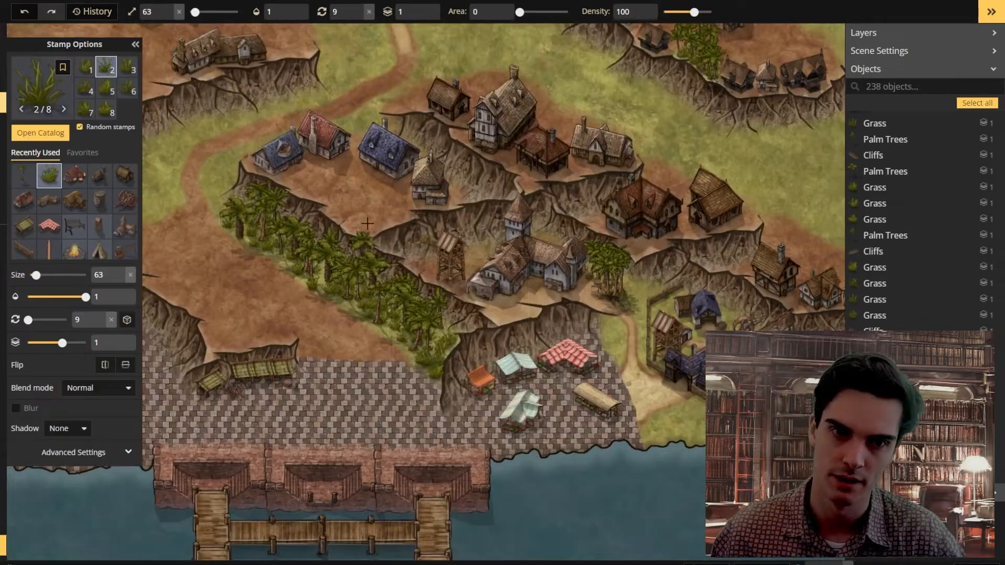
# Pave the western terrace between the houses with the cobblestone texture at placement size 20, using brush size 16.
pyautogui.scroll(3, 387, 399)
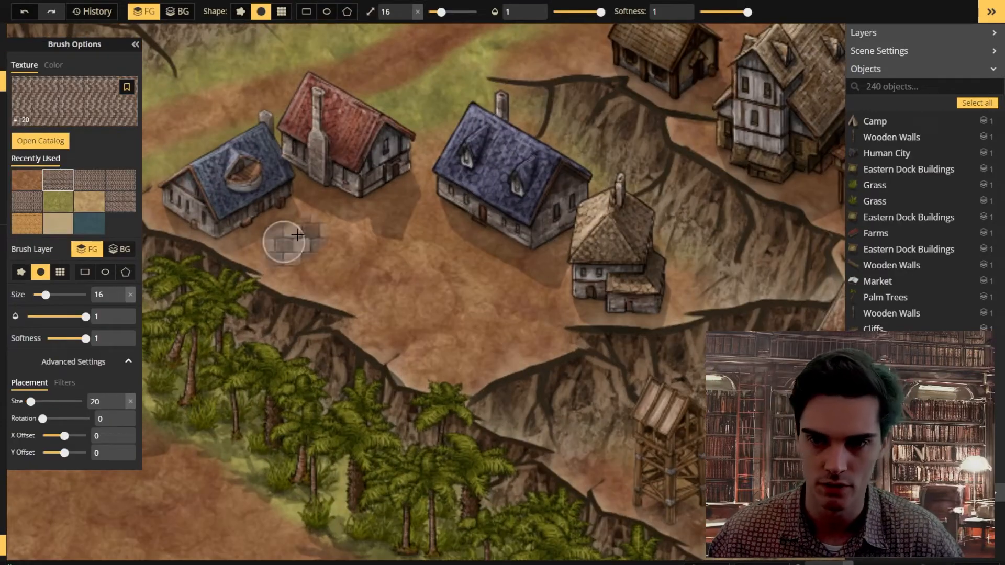
pyautogui.moveTo(297, 235)
pyautogui.mouseDown()
pyautogui.moveTo(412, 305)
pyautogui.moveTo(366, 231)
pyautogui.mouseUp()
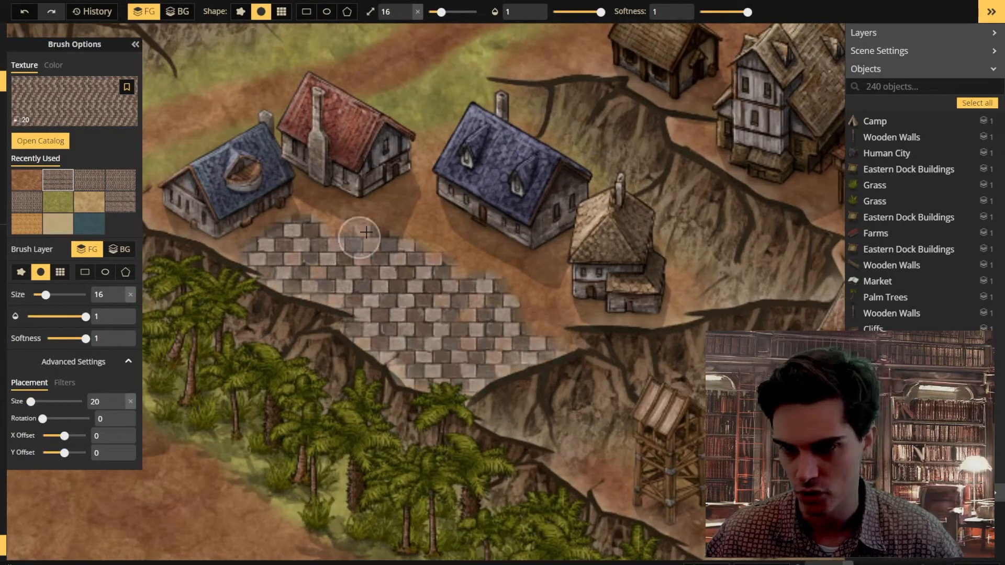
pyautogui.moveTo(555, 366); pyautogui.dragTo(432, 236)
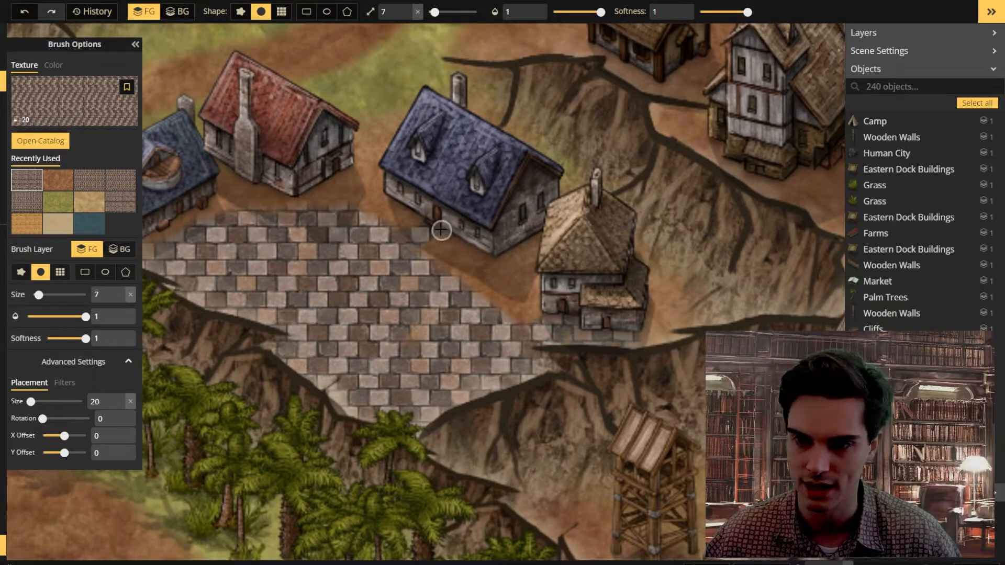
# Switch the size 8 brush to the reddish dirt texture for the ground around the western terrace houses.
pyautogui.scroll(1, 441, 229)
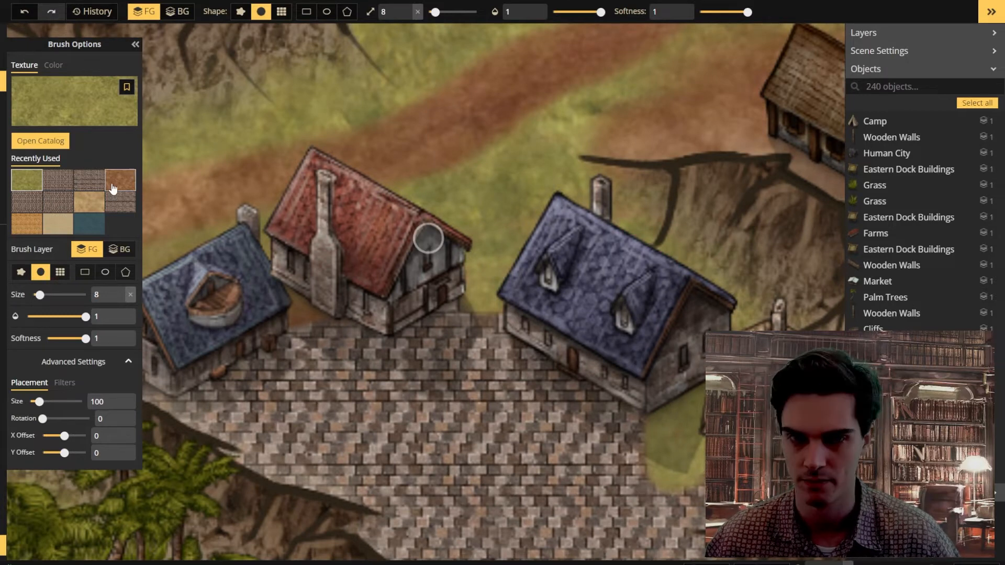
pyautogui.click(112, 188)
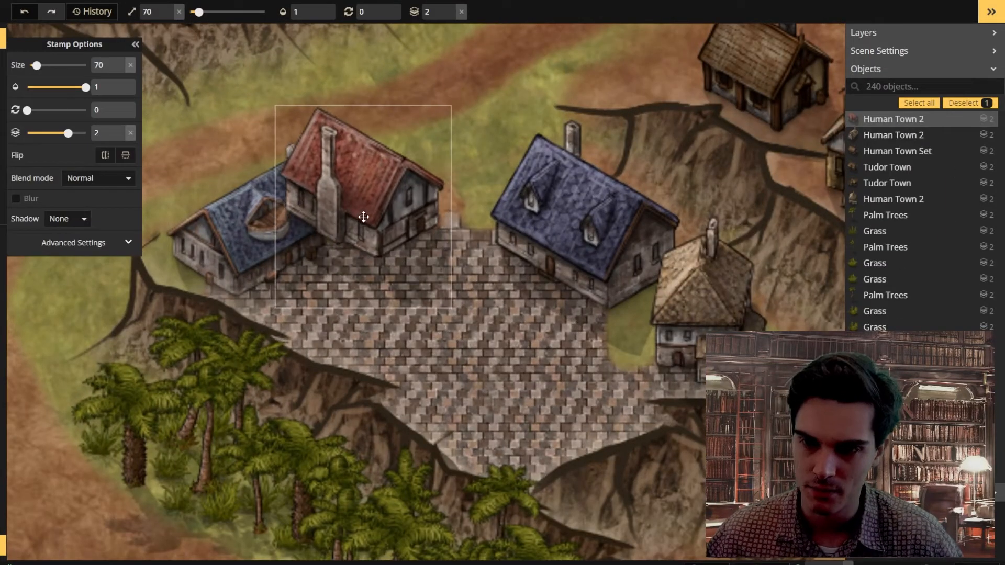
# Lower the red-roofed house on the western terrace to layer 1, behind the neighbouring blue-roofed house, and select that blue-roofed house.
pyautogui.click(454, 98)
pyautogui.click(497, 183)
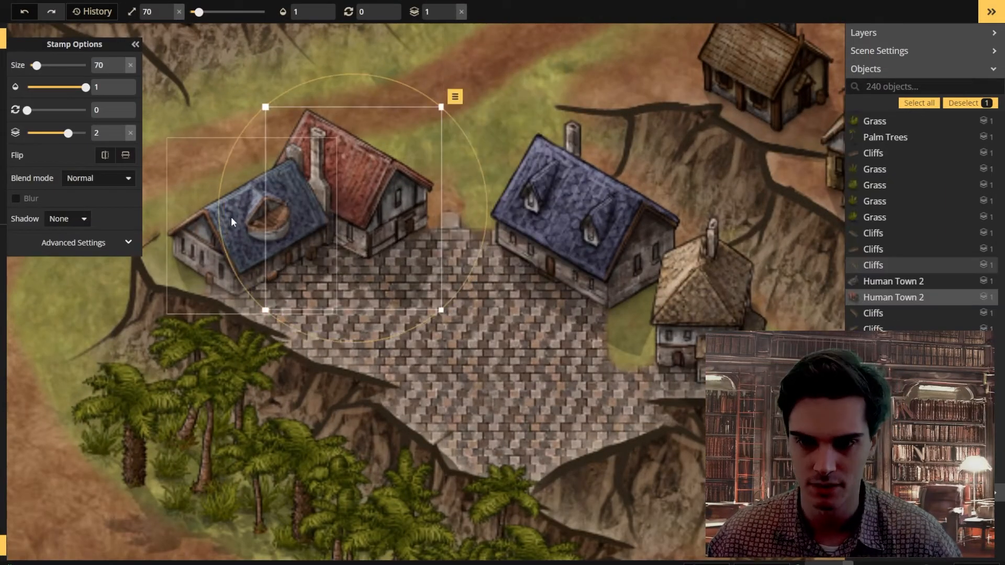
pyautogui.click(231, 217)
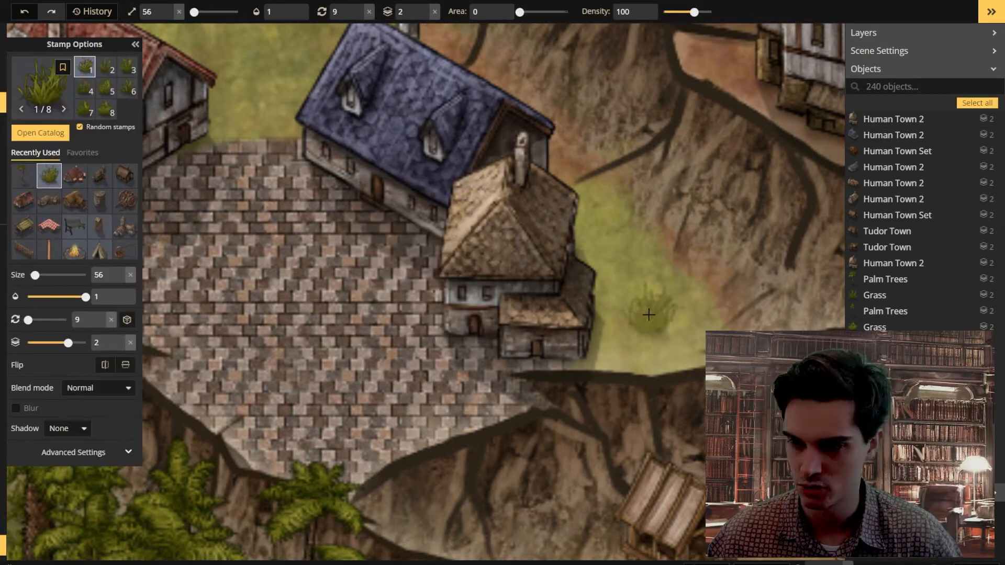
# Fill the grassy patch east of the tan-roofed terrace house with size 56 grass and size 38 palm trees.
pyautogui.moveTo(650, 314)
pyautogui.mouseDown()
pyautogui.moveTo(621, 337)
pyautogui.moveTo(642, 300)
pyautogui.moveTo(607, 295)
pyautogui.moveTo(615, 355)
pyautogui.mouseUp()
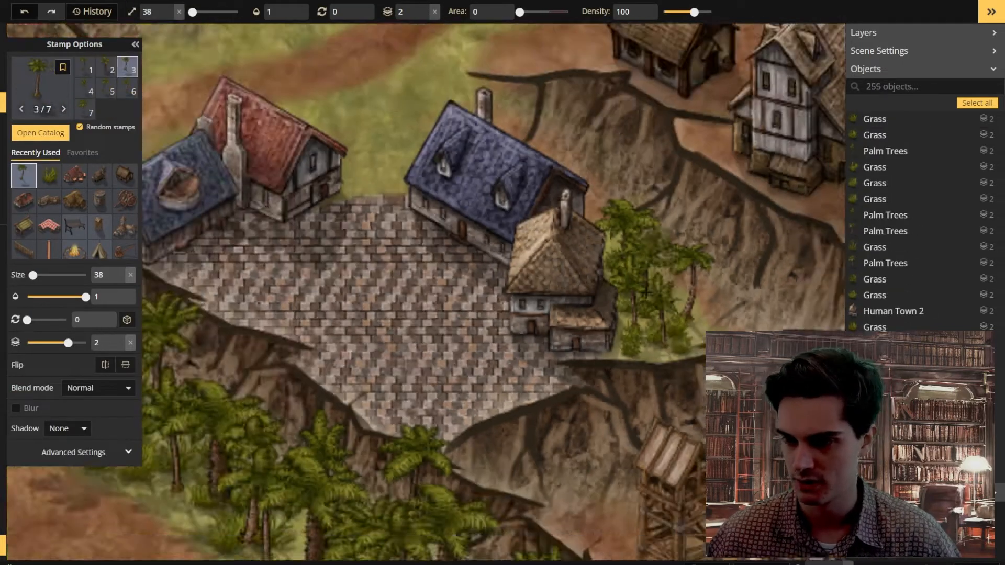
pyautogui.scroll(-3, 462, 242)
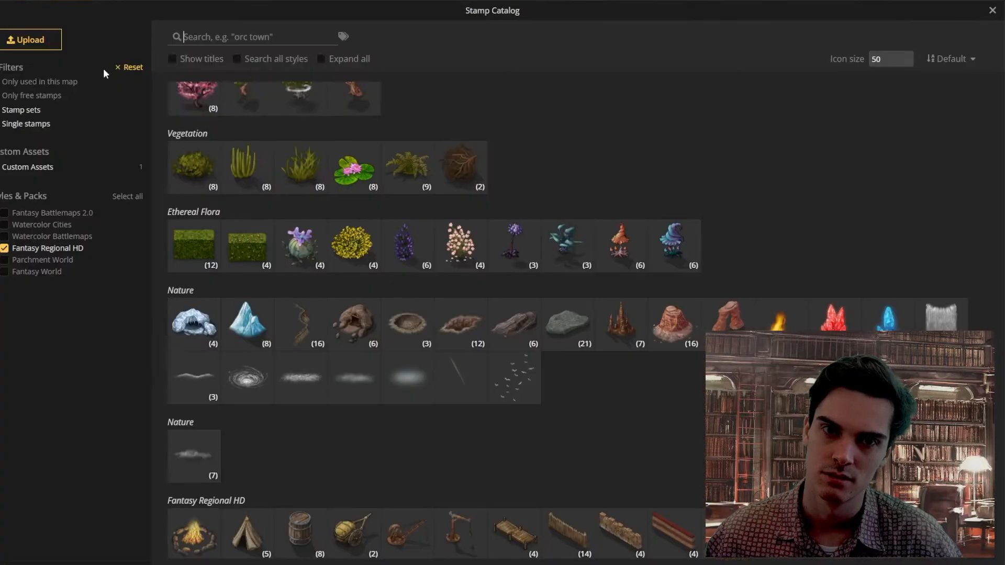
# Search the stamp catalog for Fountain, pick the Fountain 2 stamp for the paved western terrace, and clear the search.
pyautogui.write('Fountain')
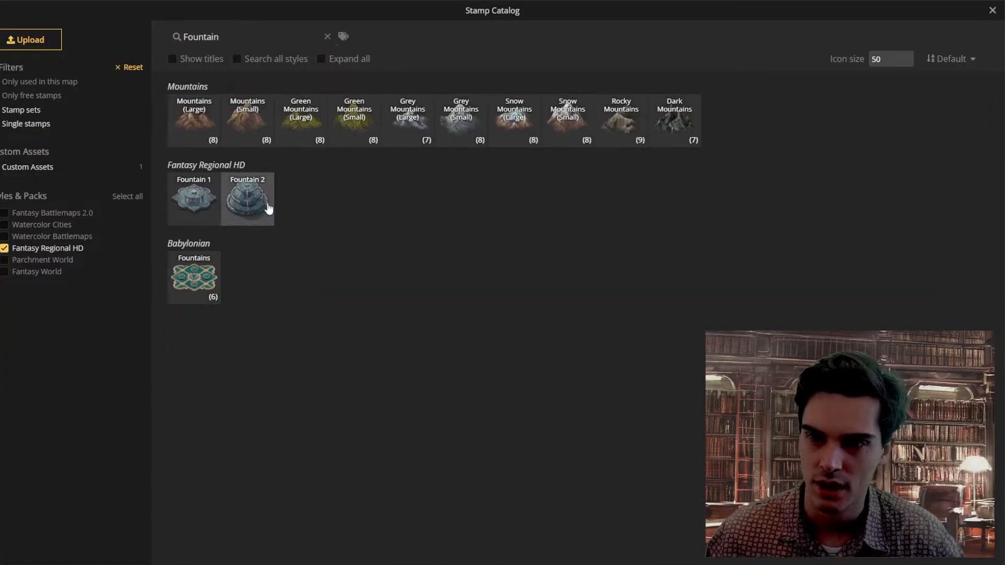
pyautogui.click(267, 208)
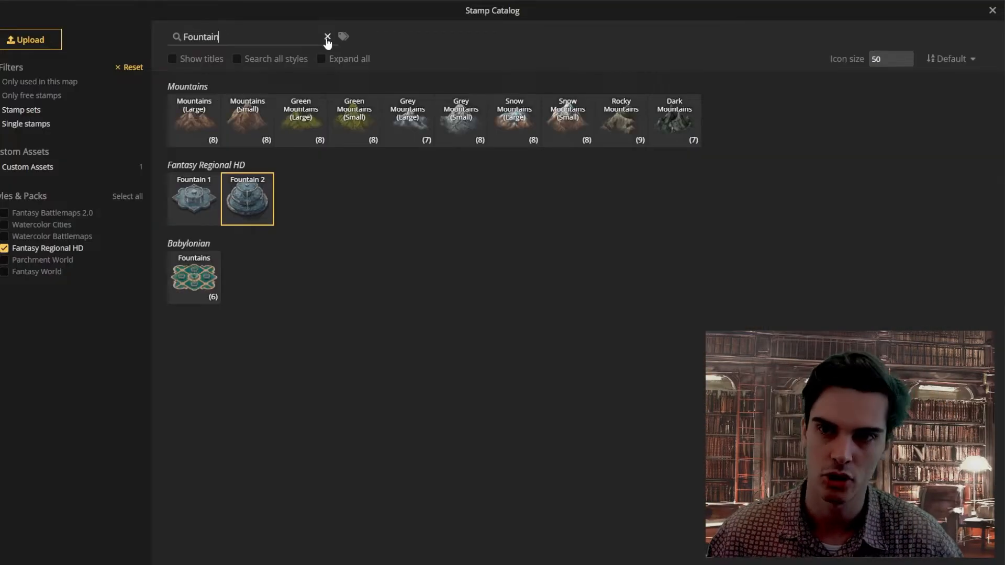
pyautogui.click(327, 36)
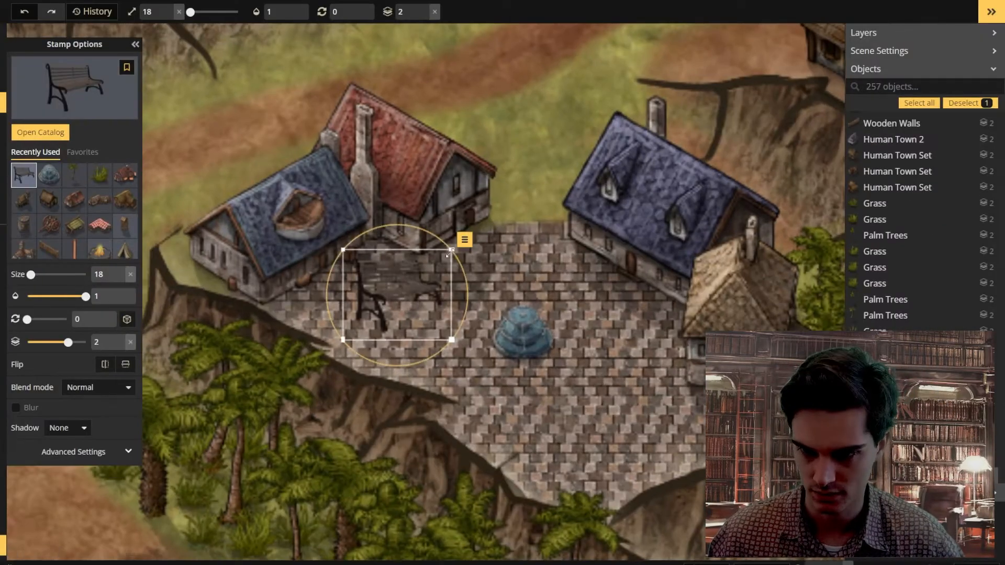
# Shrink the bench on the western terrace and reposition it, then add two horizontally flipped benches at size 10 near the terrace's southern edge.
pyautogui.moveTo(451, 251); pyautogui.dragTo(403, 291)
pyautogui.moveTo(380, 316); pyautogui.dragTo(427, 300)
pyautogui.click(556, 442)
pyautogui.click(105, 364)
pyautogui.moveTo(508, 344); pyautogui.dragTo(450, 335)
pyautogui.click(511, 368)
# Look for people in the stamp catalog and pick the 16-variant Peasants set in the Humanoids group.
pyautogui.scroll(-5, 618, 413)
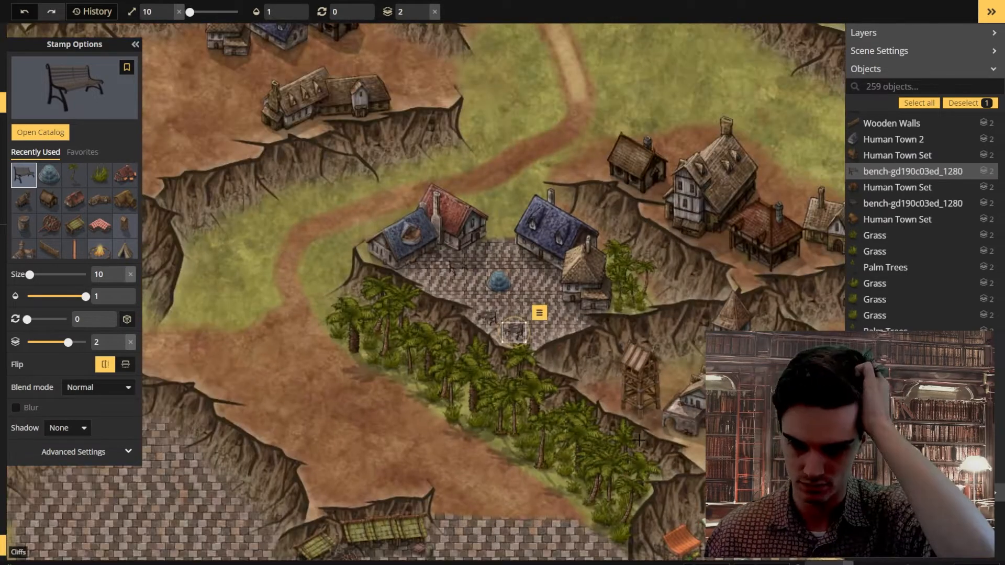
pyautogui.scroll(4, 602, 403)
pyautogui.scroll(-8, 450, 336)
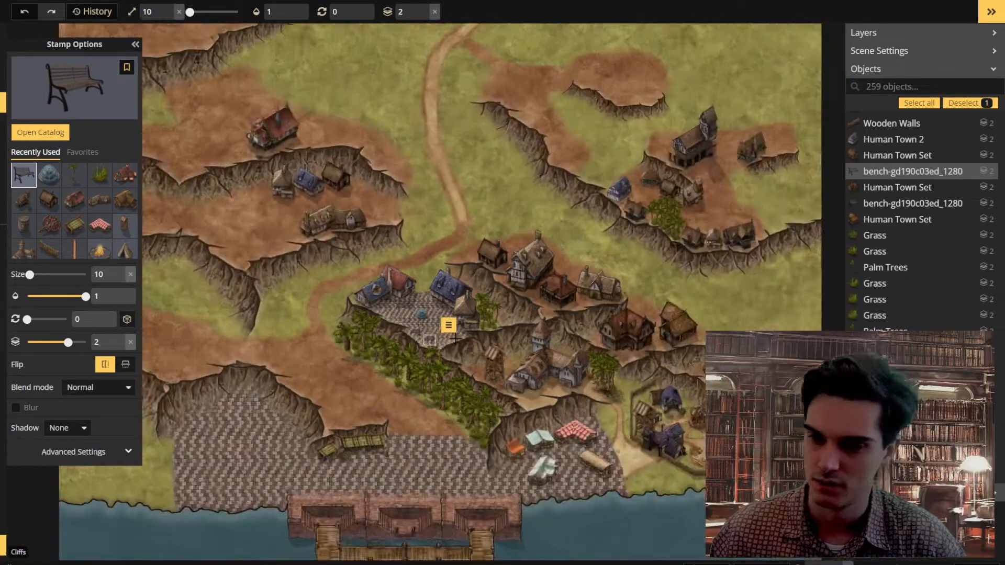
pyautogui.scroll(-2, 452, 339)
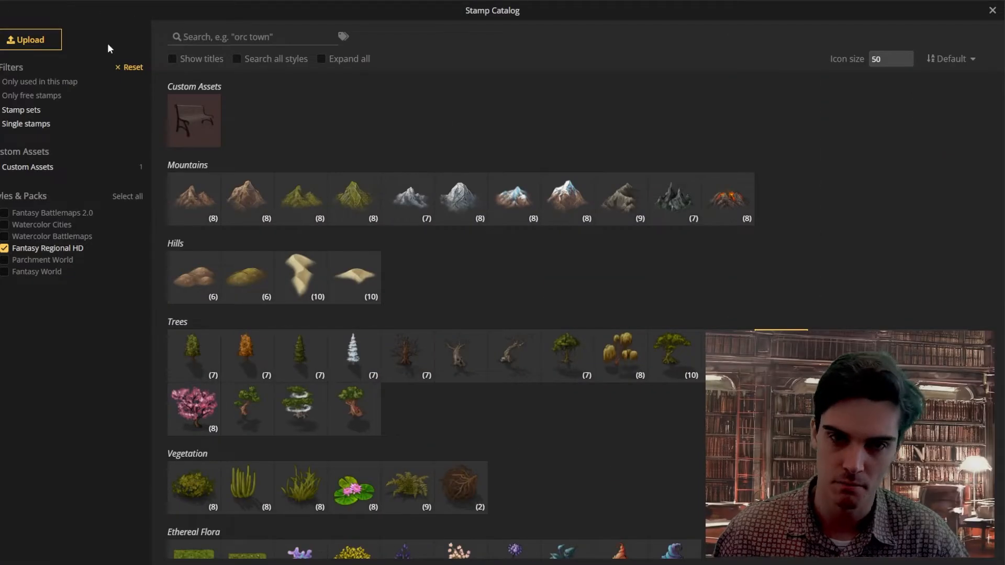
pyautogui.write('people')
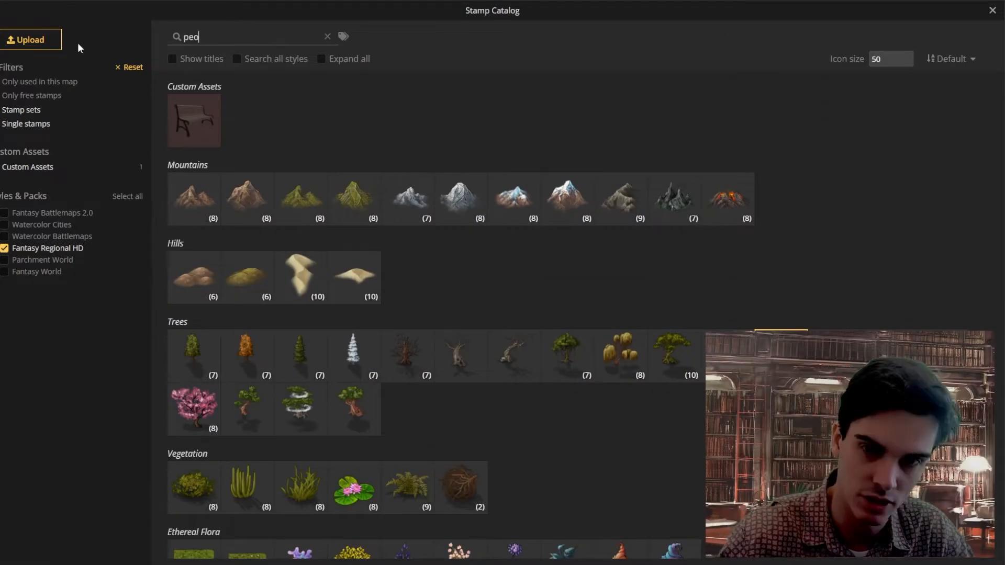
pyautogui.click(328, 36)
pyautogui.scroll(-10, 434, 391)
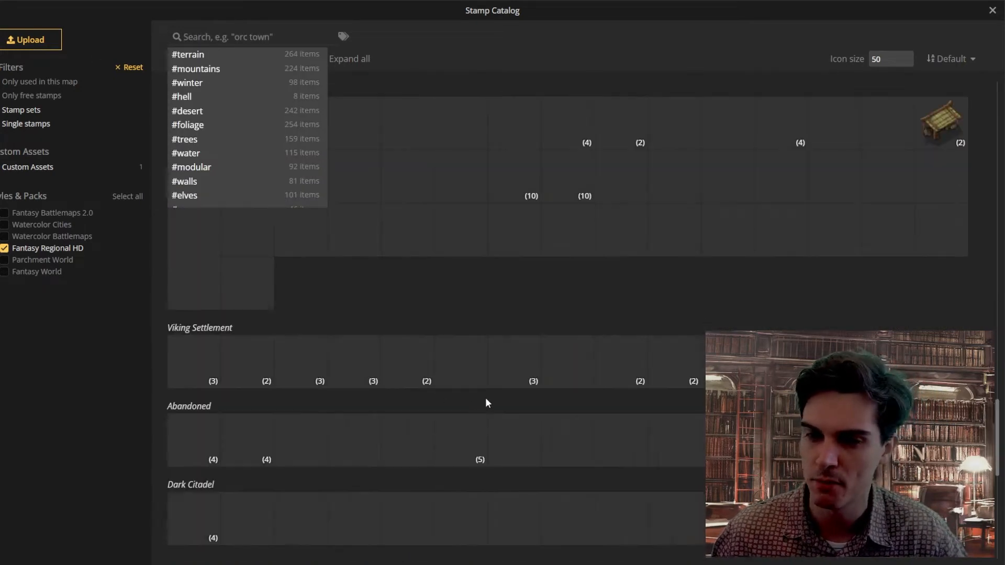
pyautogui.scroll(-7, 451, 281)
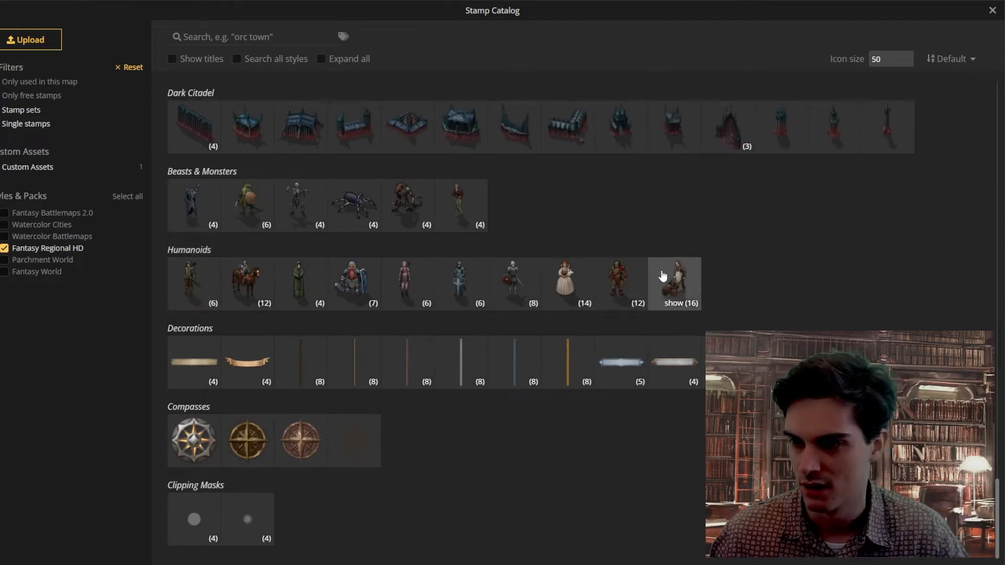
pyautogui.click(675, 280)
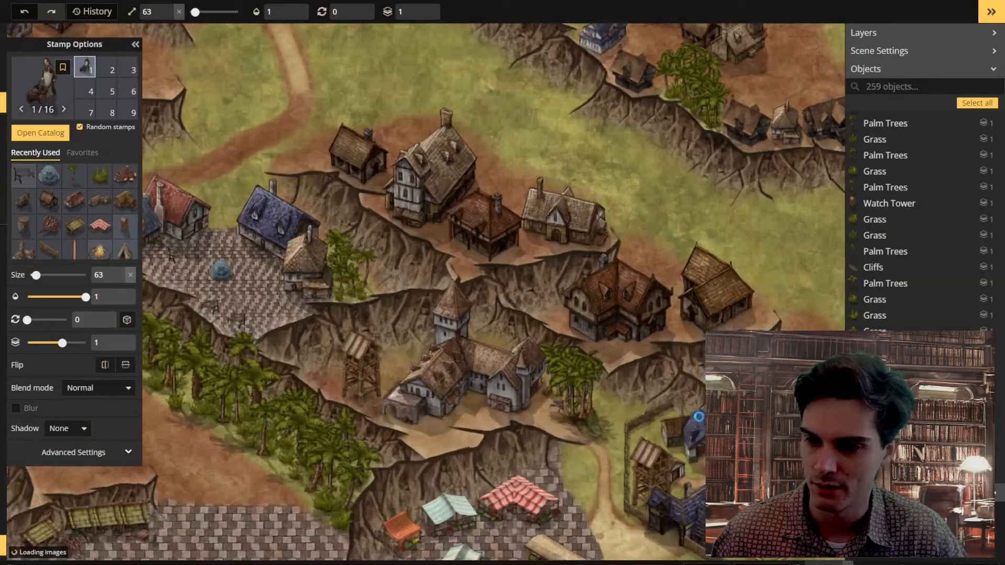
# Place a peasant inside the fenced camp, on the ground between the crane and the tents, and leave the stamp tool.
pyautogui.moveTo(685, 340); pyautogui.dragTo(514, 251)
pyautogui.moveTo(680, 471); pyautogui.dragTo(570, 350)
pyautogui.scroll(4, 570, 350)
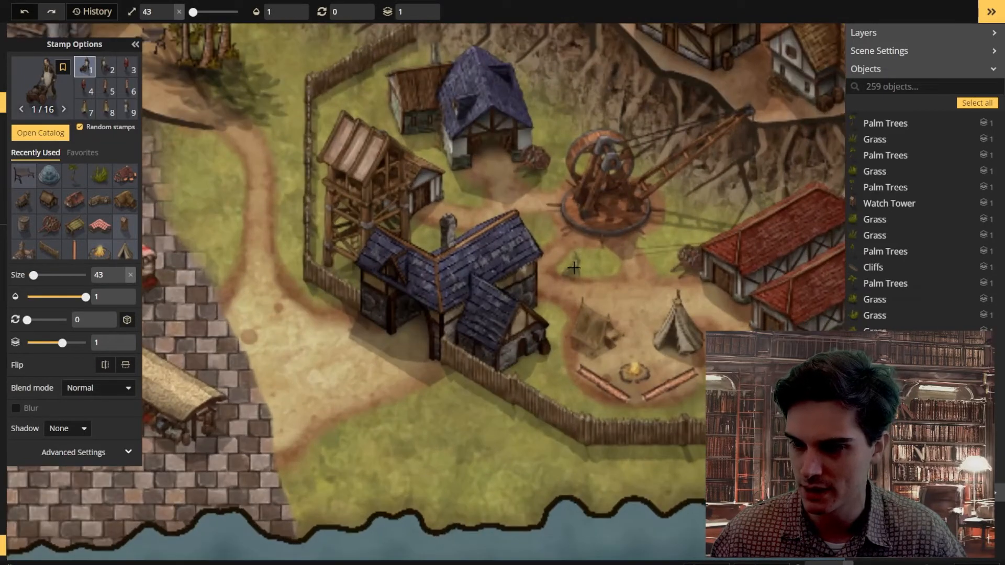
pyautogui.click(654, 282)
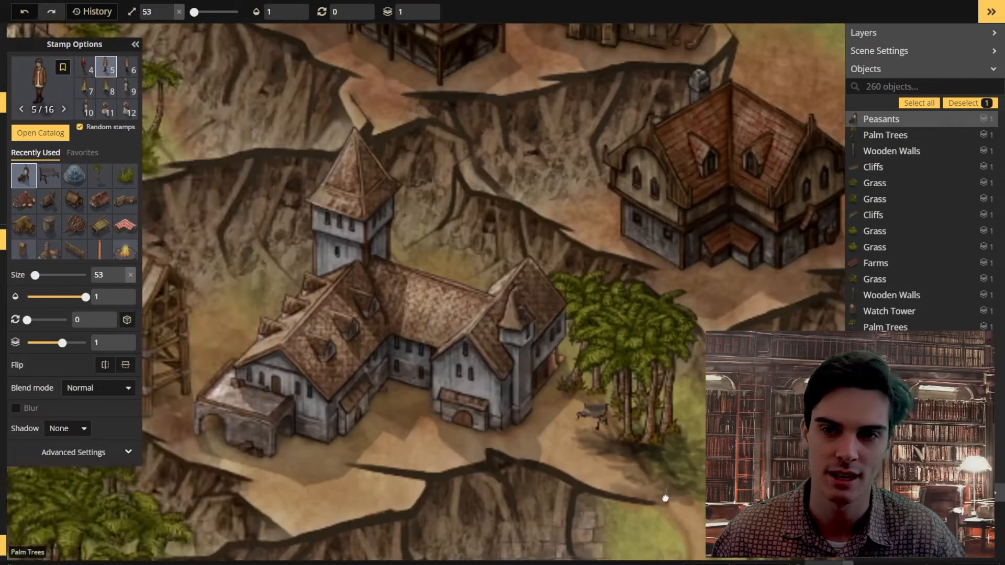
pyautogui.press('Escape')
# Place a size 67 desert lamp between the market stalls and search the stamp catalog for a lantern.
pyautogui.scroll(-4, 457, 365)
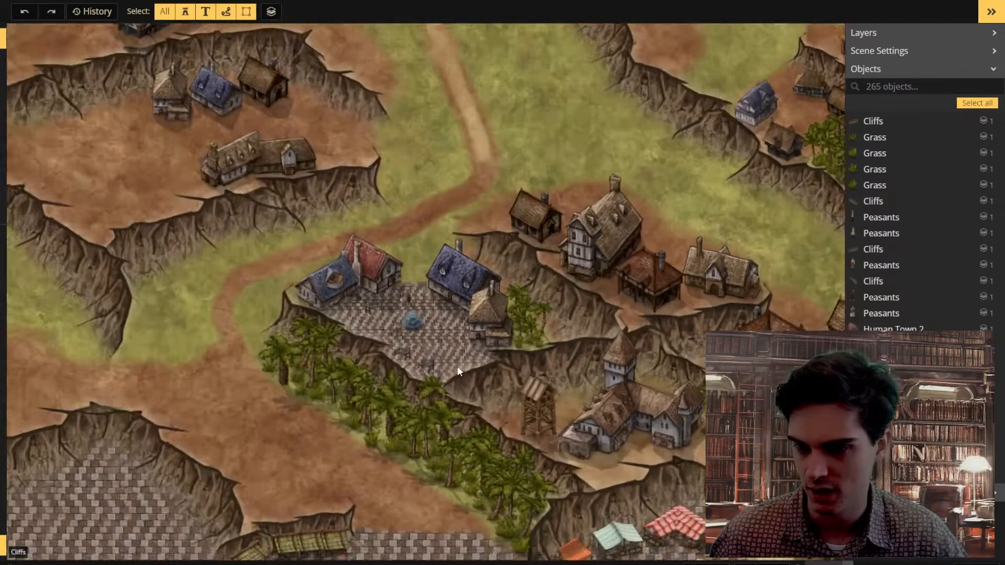
pyautogui.scroll(1, 401, 285)
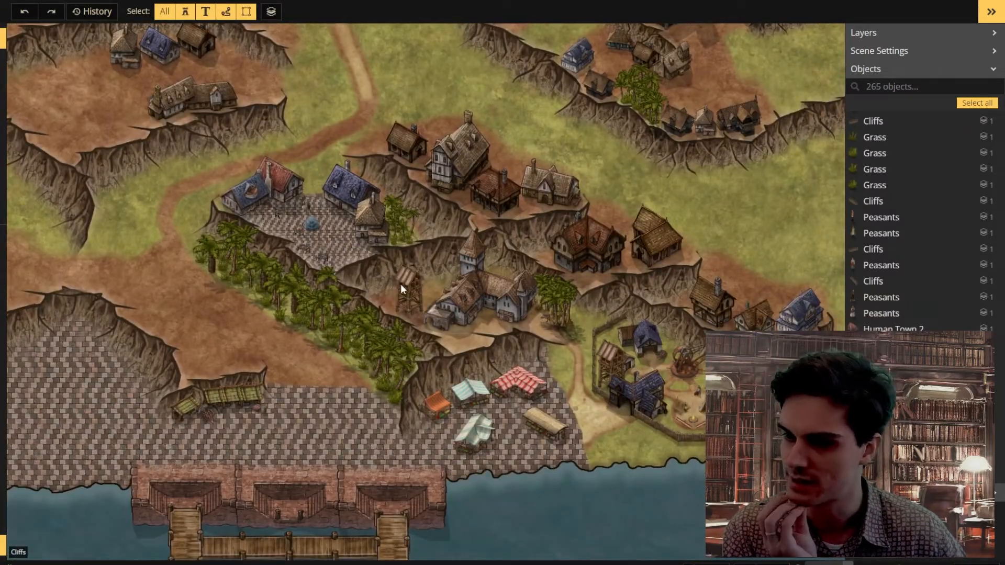
pyautogui.scroll(5, 536, 400)
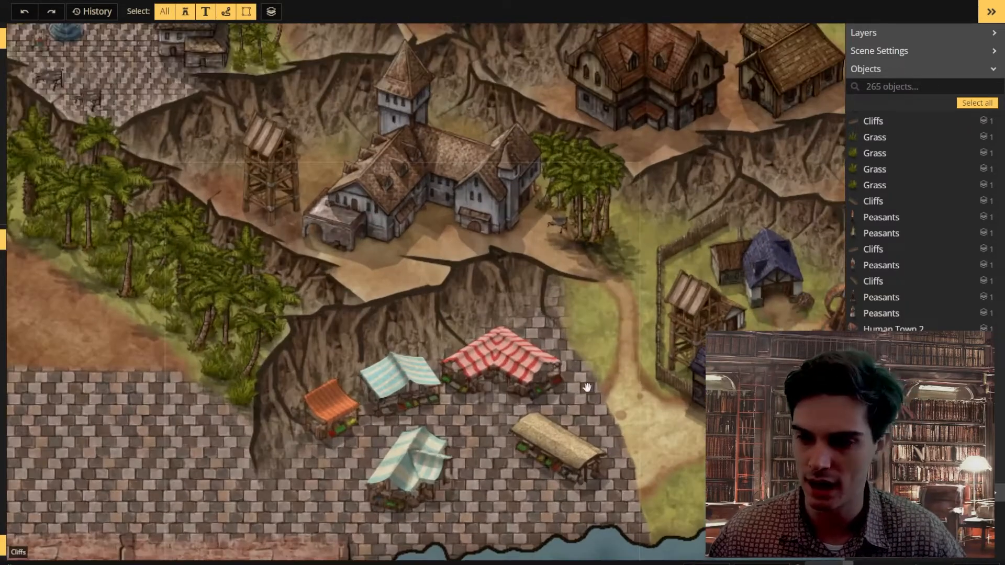
pyautogui.scroll(2, 474, 319)
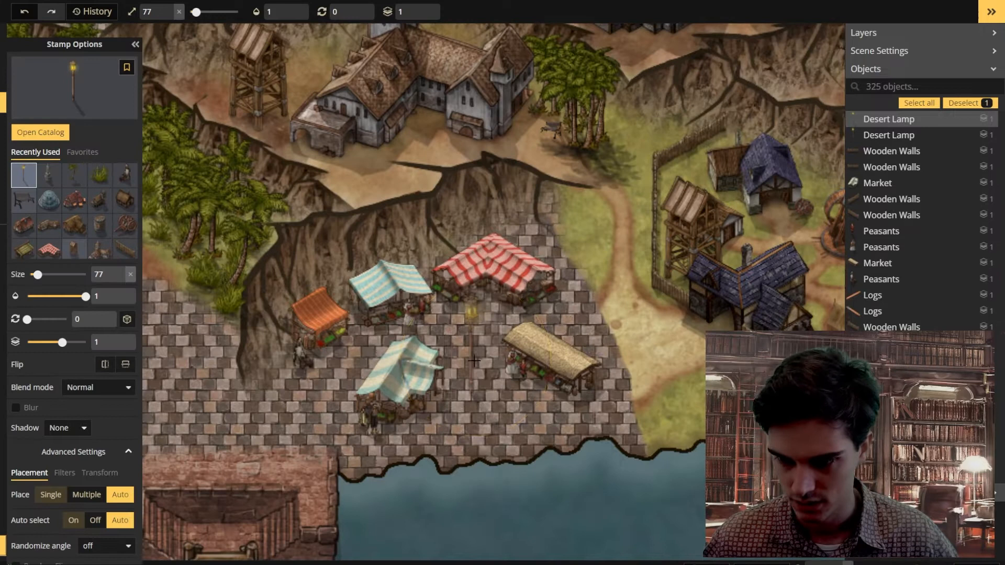
pyautogui.click(473, 360)
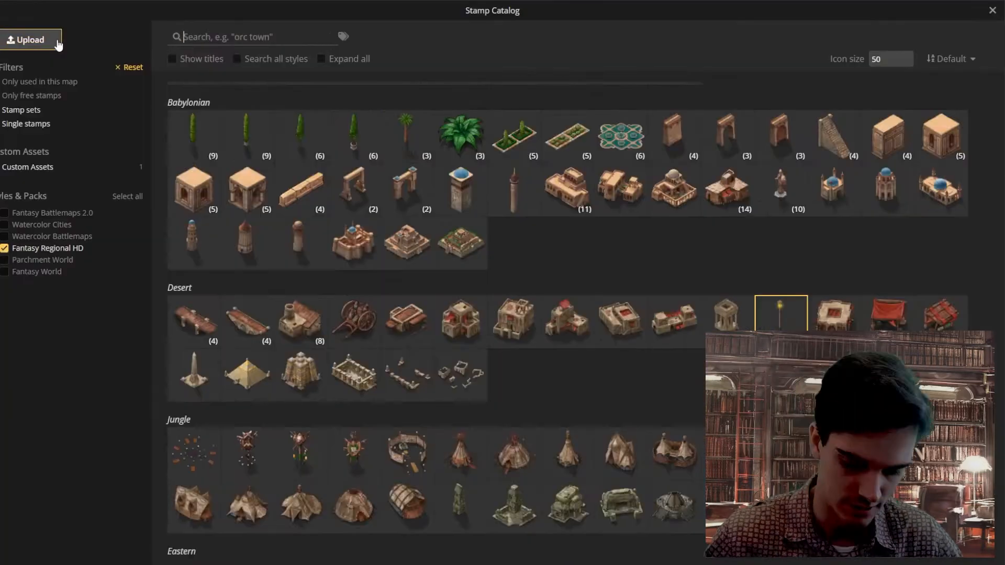
pyautogui.write('lant')
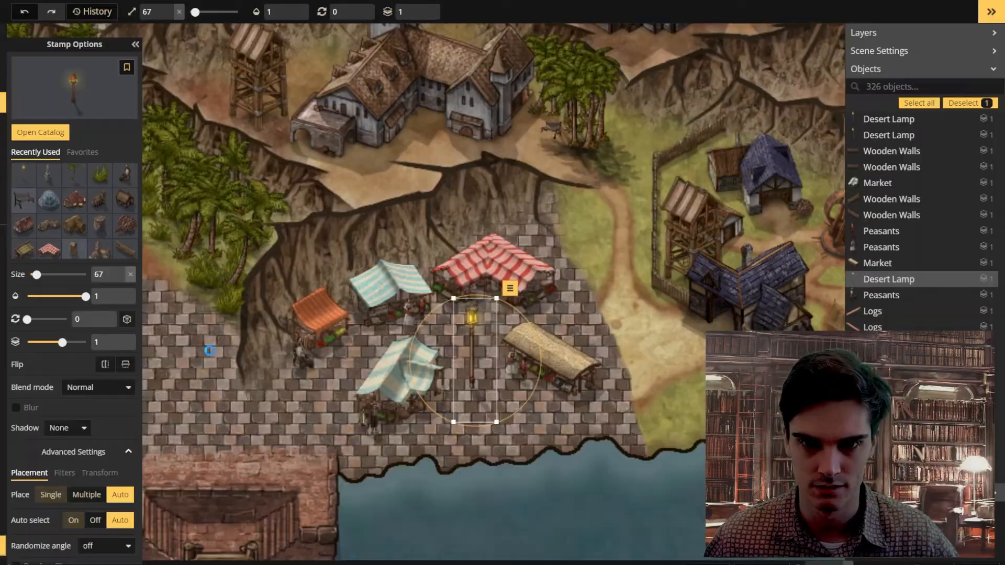
# Delete the four desert lamps standing around the statue on the harbour square.
pyautogui.scroll(-5, 73, 313)
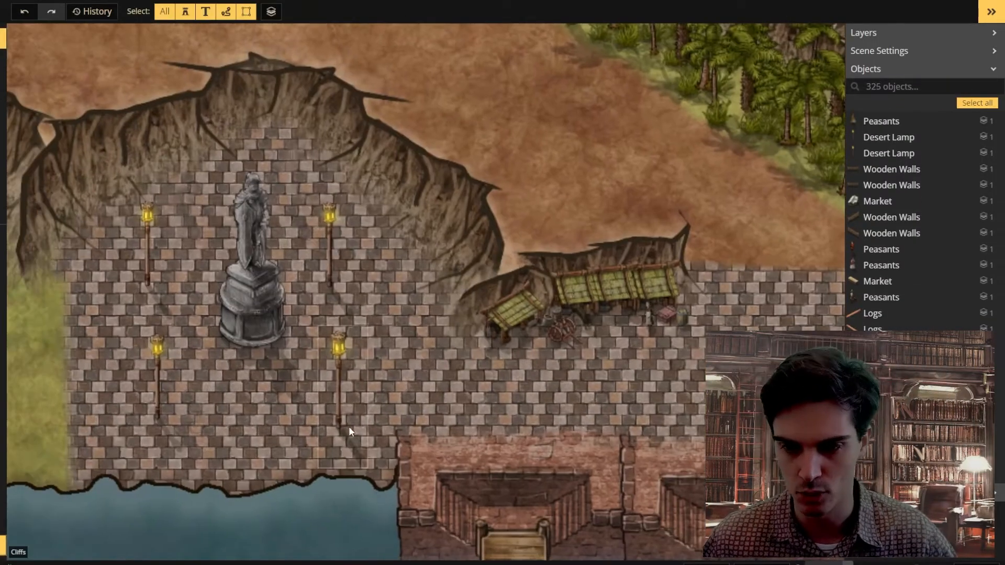
pyautogui.click(348, 426)
pyautogui.press('Delete')
pyautogui.click(320, 231)
pyautogui.press('Delete')
pyautogui.click(137, 251)
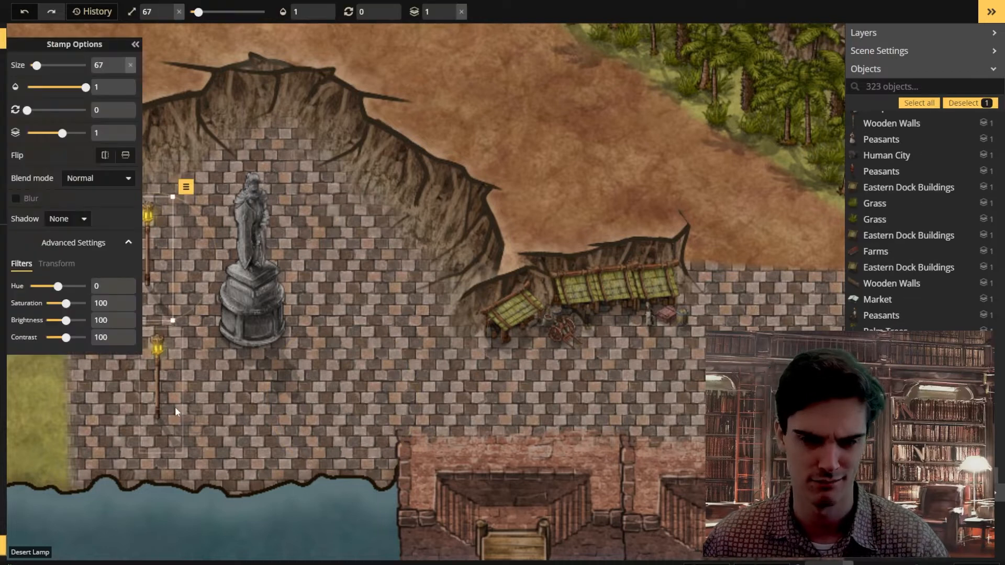
pyautogui.press('Delete')
pyautogui.click(165, 405)
pyautogui.press('Delete')
# Search the stamp catalog for a lantern and pick the Eastern Lantern stamp.
pyautogui.click(3, 104)
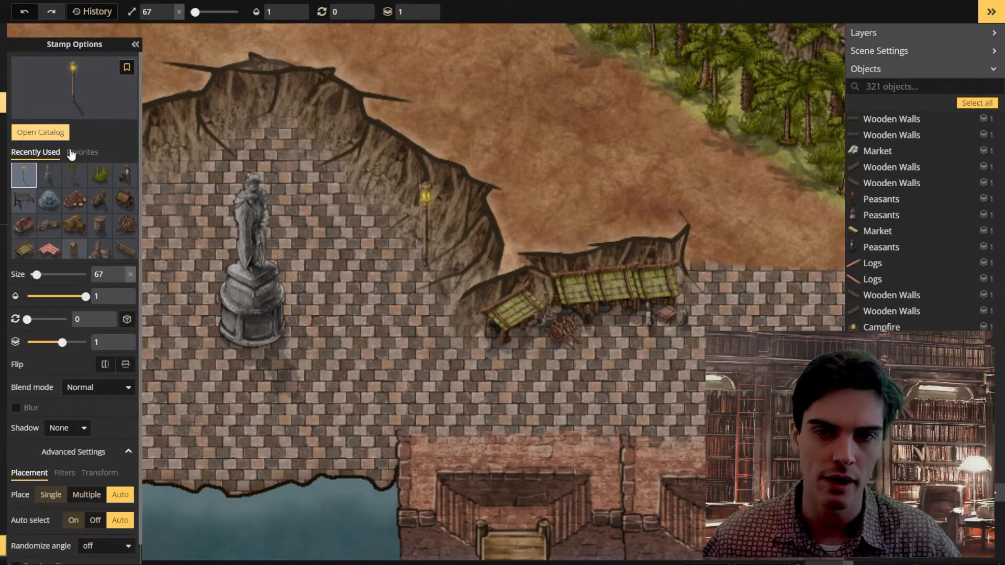
pyautogui.click(74, 99)
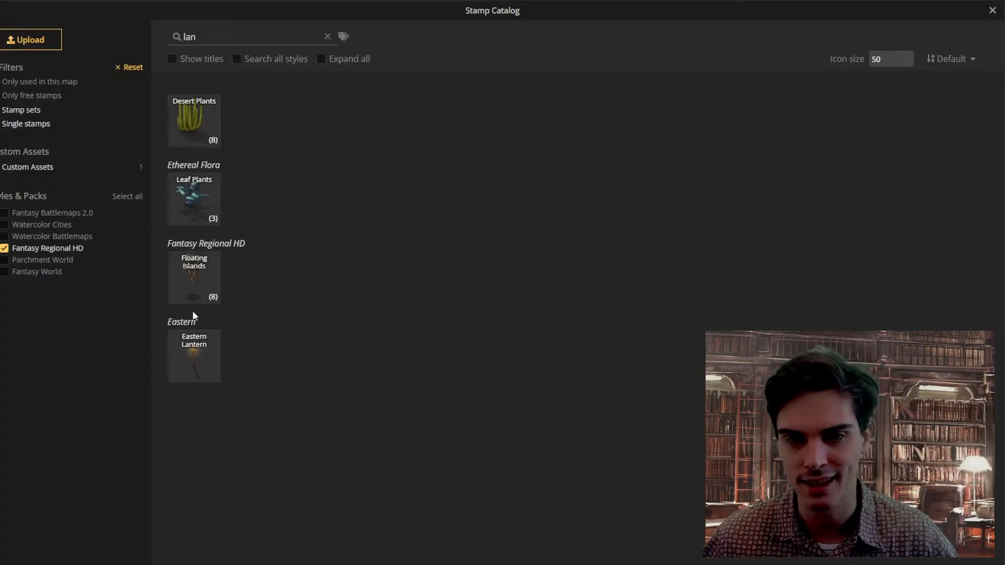
pyautogui.click(193, 355)
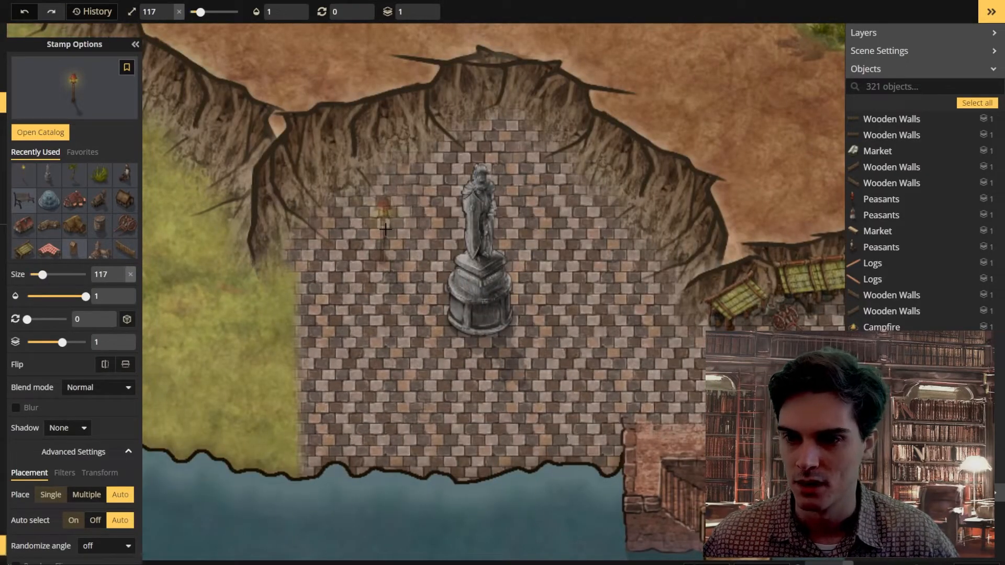
# Place four Eastern Lanterns around the statue, the first at size 117 and the others at size 107.
pyautogui.click(377, 239)
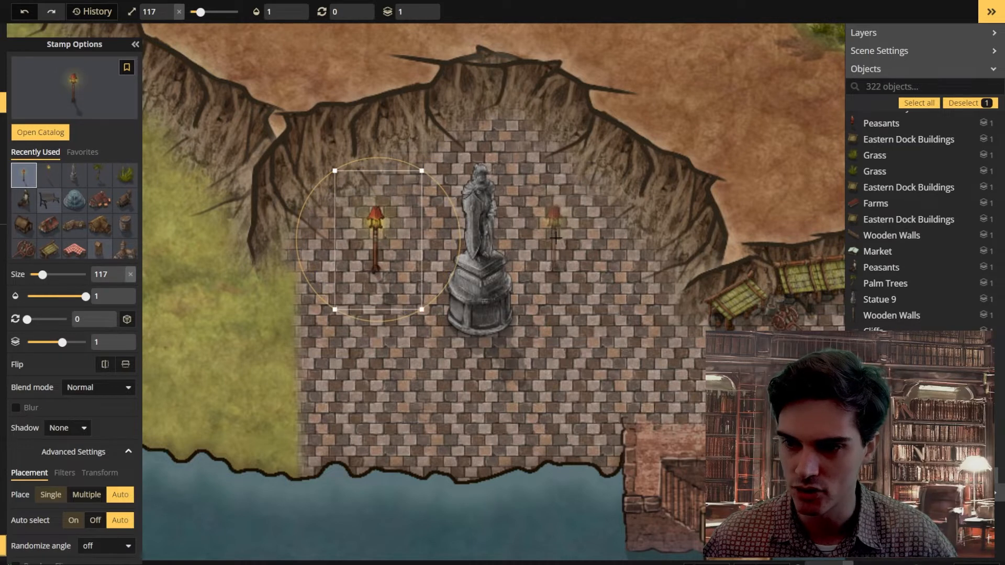
pyautogui.click(554, 238)
pyautogui.moveTo(557, 264); pyautogui.dragTo(560, 267)
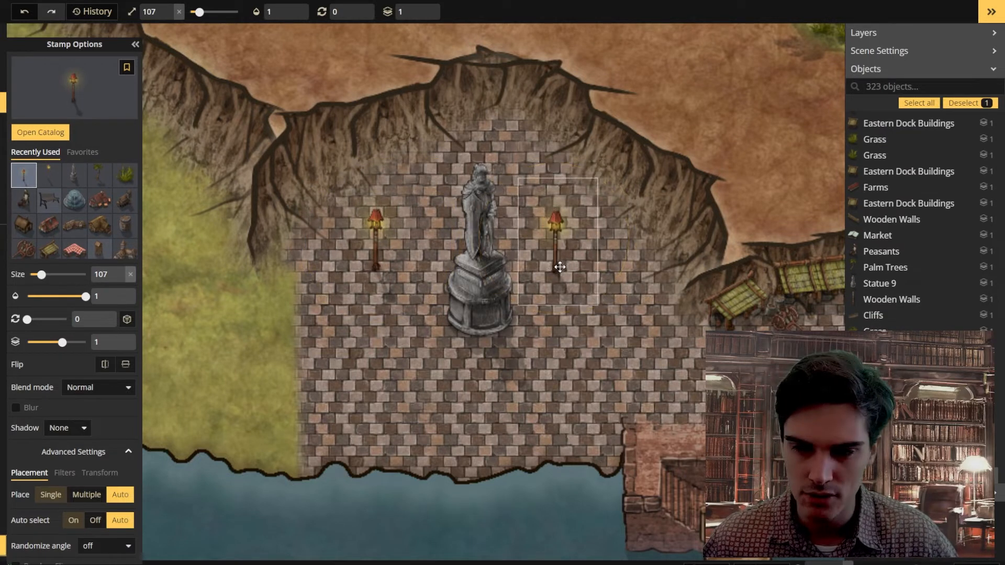
pyautogui.click(385, 378)
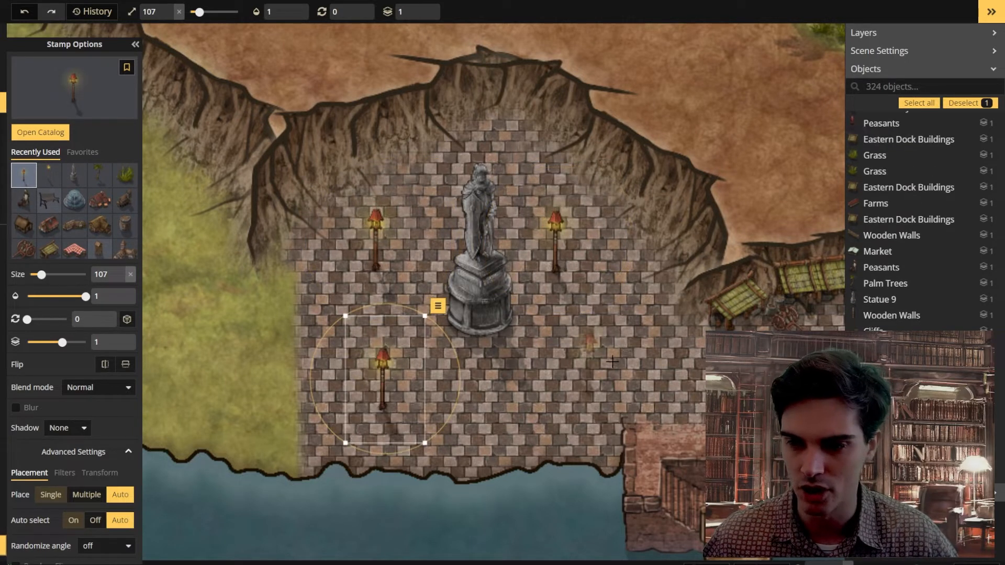
pyautogui.click(572, 378)
# Examine the town layout from the statue square across the docks and upper terraces to the market stalls.
pyautogui.scroll(-2, 607, 372)
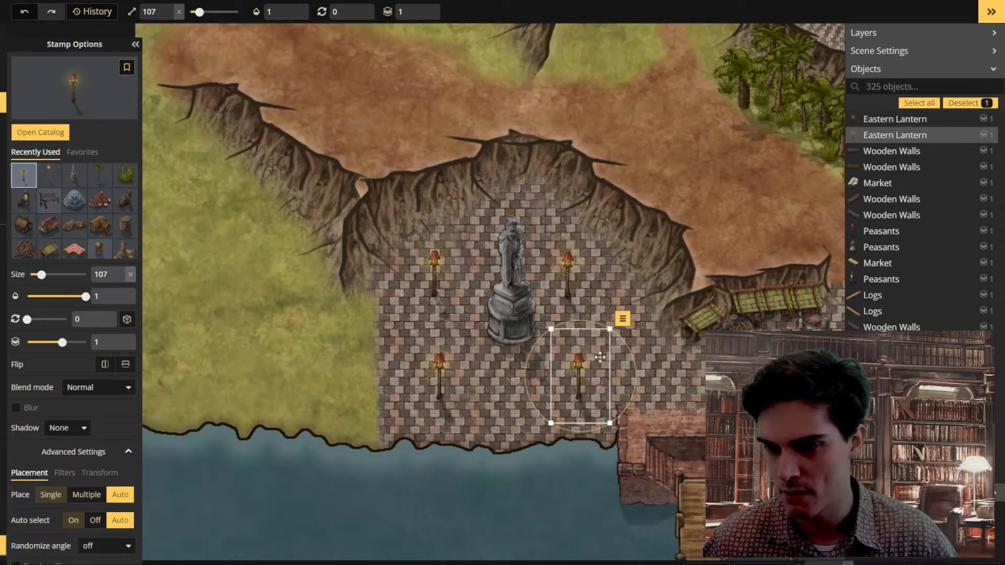
pyautogui.moveTo(686, 365); pyautogui.dragTo(347, 363)
pyautogui.scroll(-2, 348, 363)
pyautogui.moveTo(472, 350); pyautogui.dragTo(430, 389)
pyautogui.scroll(5, 430, 390)
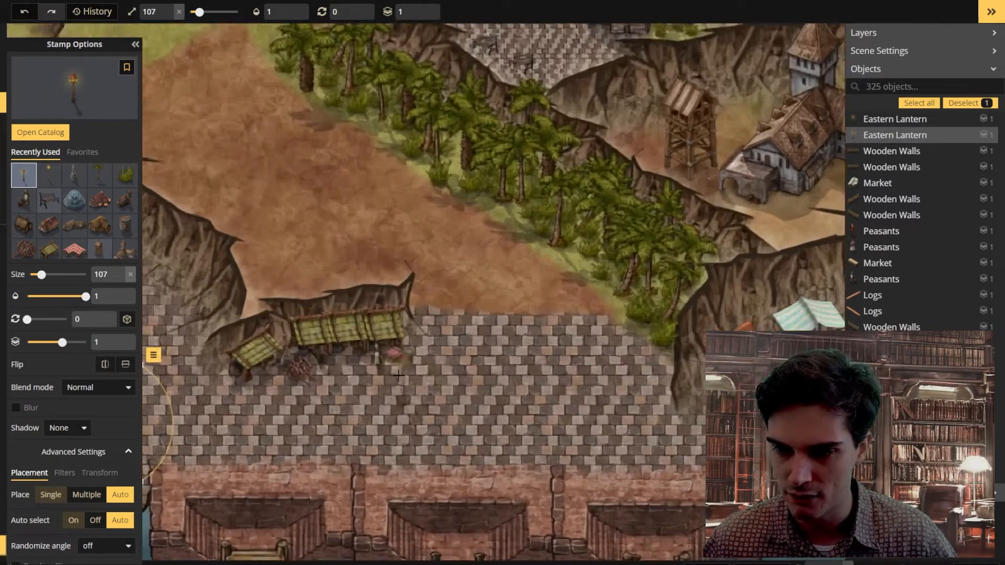
pyautogui.scroll(-6, 488, 446)
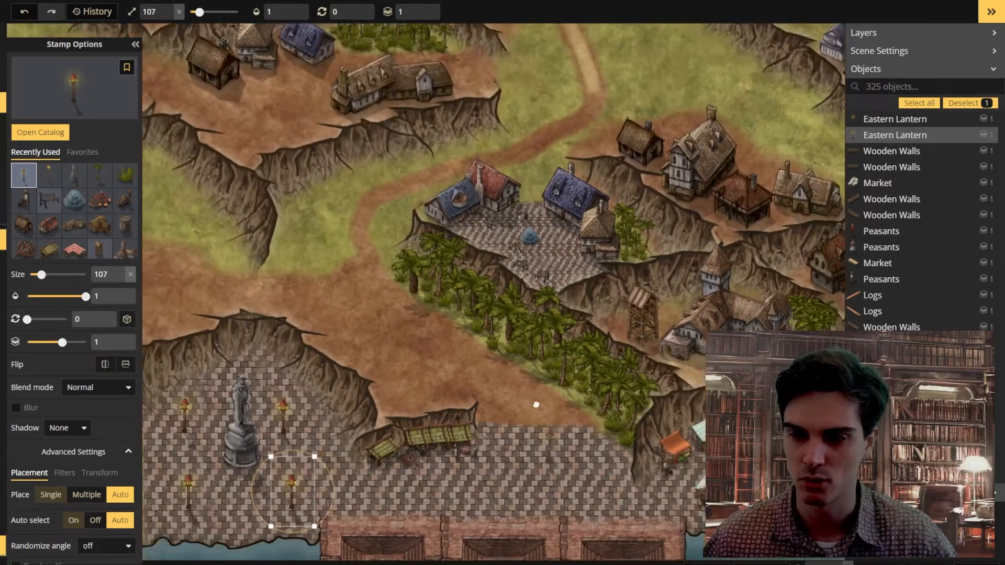
pyautogui.moveTo(536, 404); pyautogui.dragTo(510, 349)
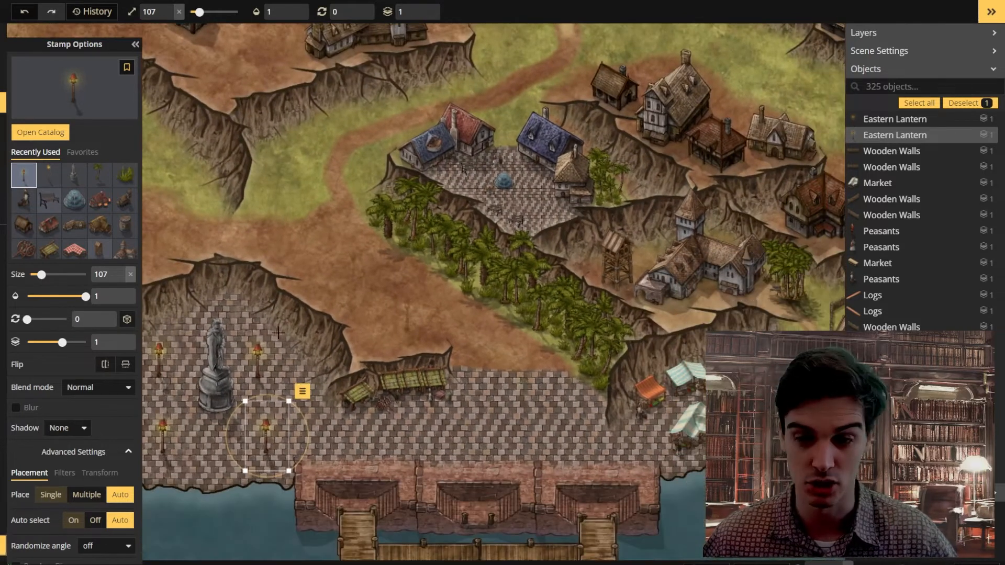
pyautogui.scroll(-2, 416, 380)
pyautogui.moveTo(471, 379); pyautogui.dragTo(455, 413)
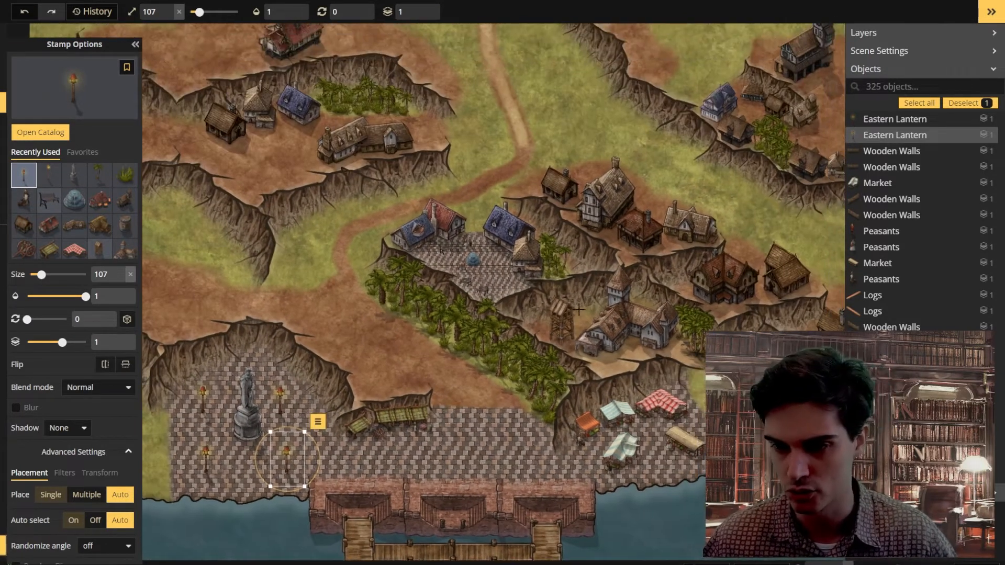
pyautogui.moveTo(499, 365); pyautogui.dragTo(500, 471)
pyautogui.scroll(-2, 272, 338)
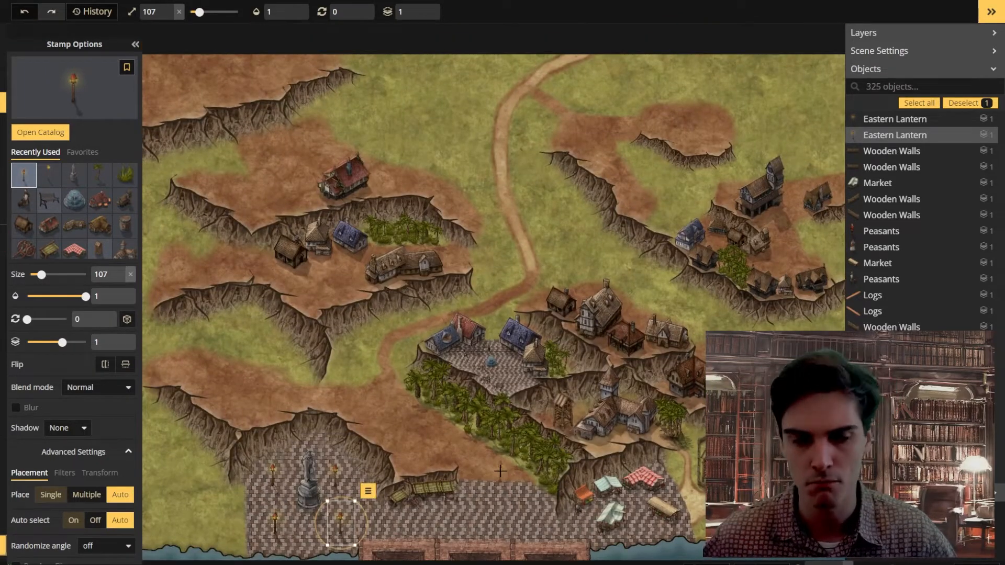
pyautogui.scroll(5, 500, 470)
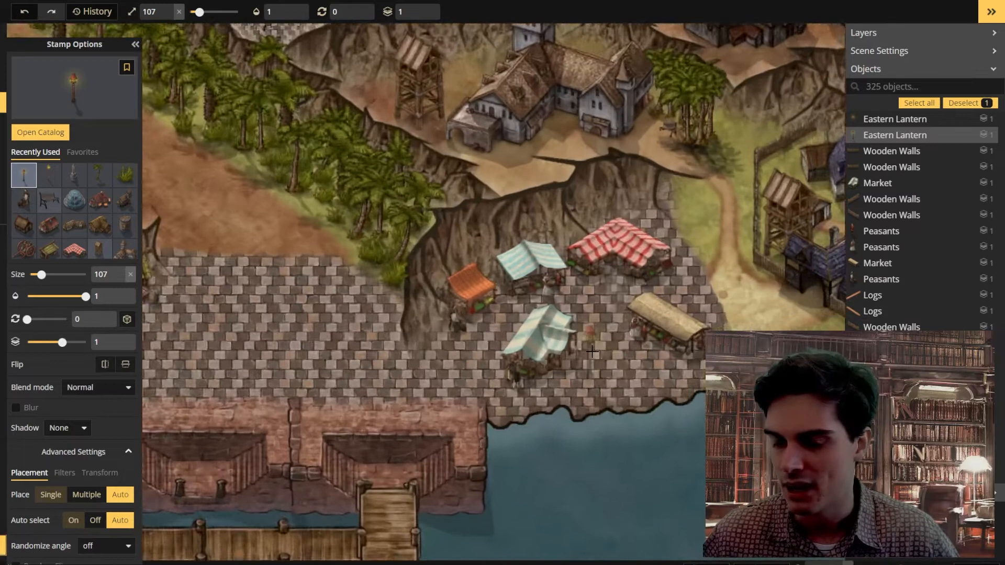
# Place two Eastern Lanterns among the market stalls and set the one beside the tan-roofed stall to size 87.
pyautogui.scroll(2, 592, 352)
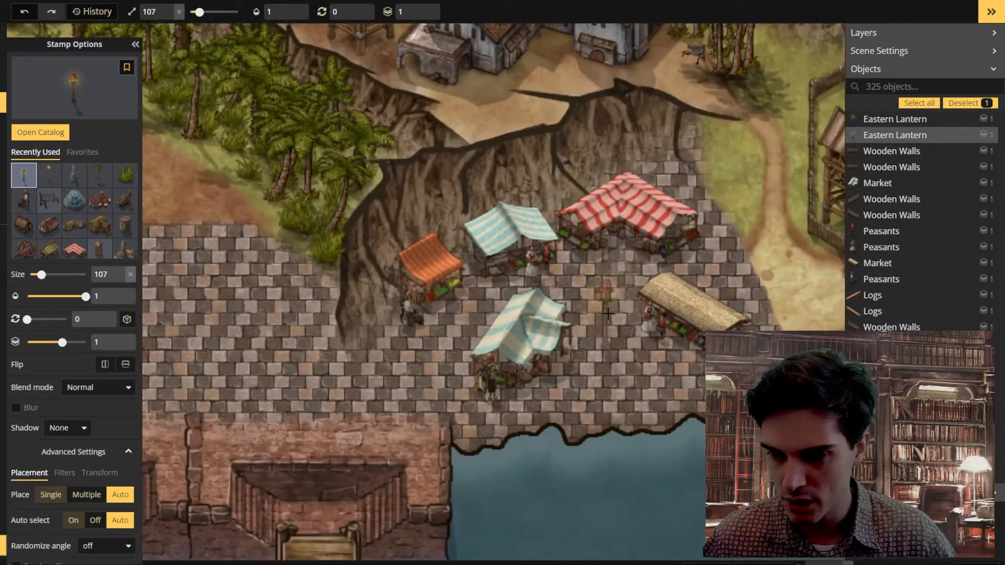
pyautogui.click(378, 317)
pyautogui.click(612, 316)
pyautogui.scroll(-1, 670, 325)
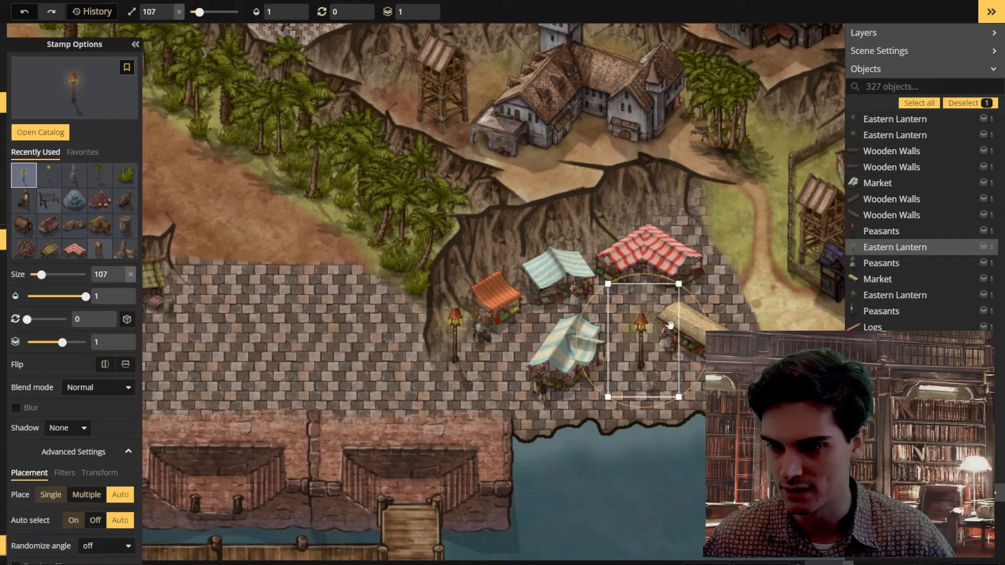
pyautogui.scroll(-5, 670, 325)
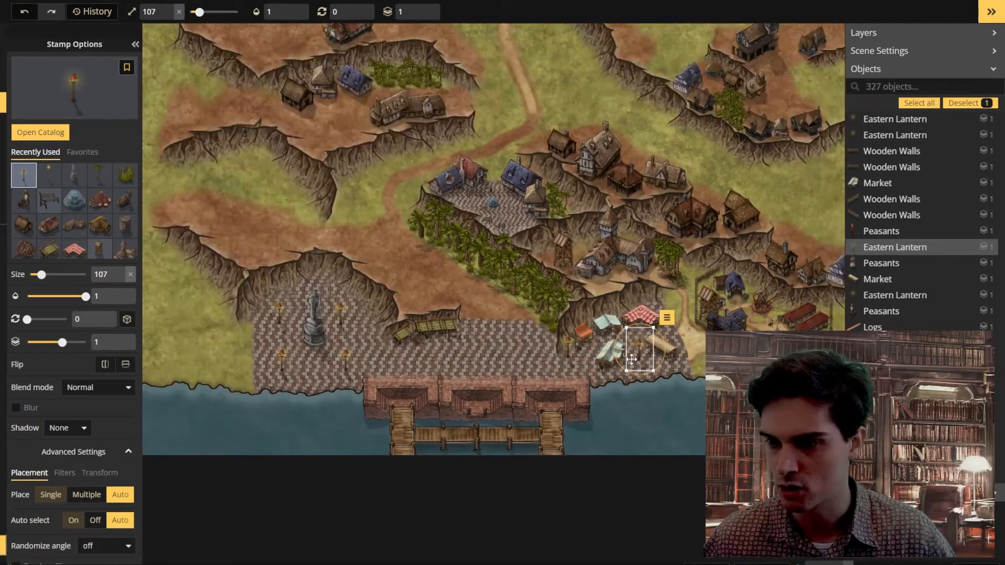
pyautogui.scroll(3, 631, 359)
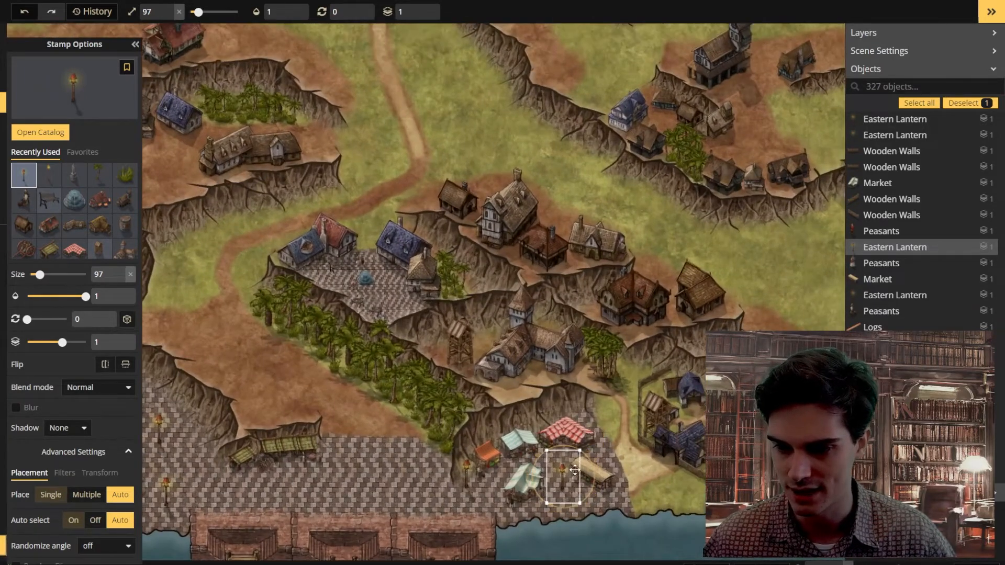
pyautogui.scroll(3, 575, 469)
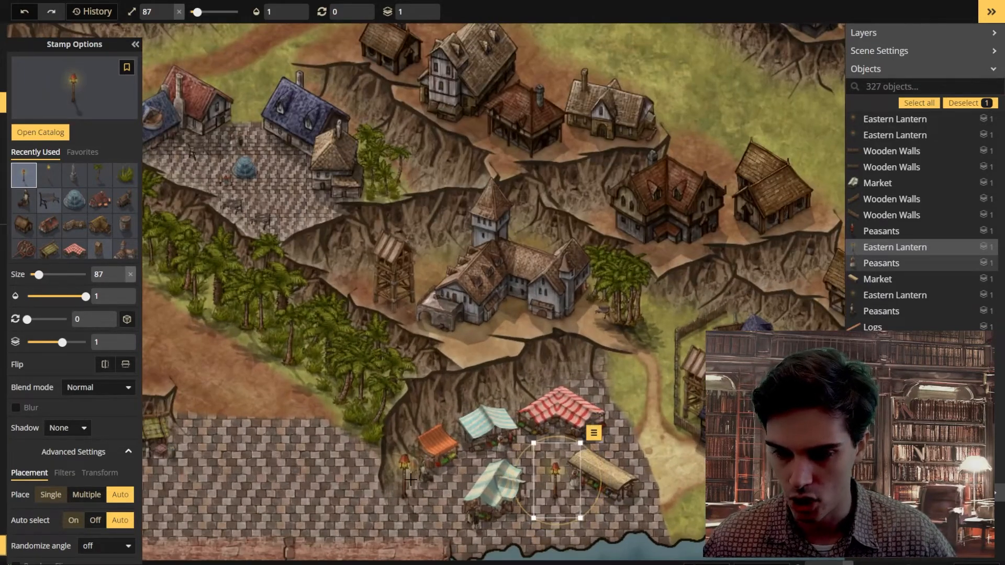
pyautogui.click(403, 481)
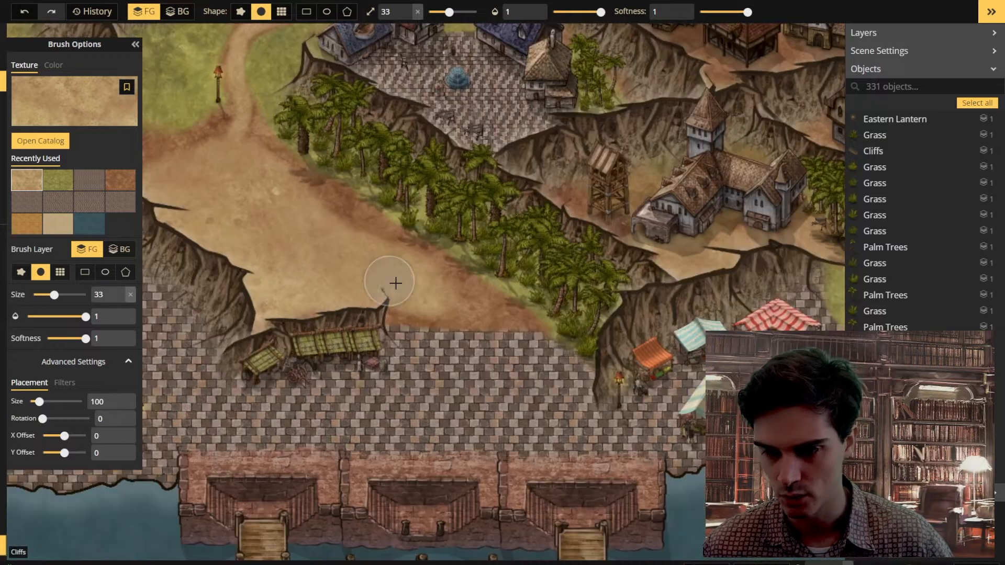
# Try to paint paving over the lower edge of the sandy slope beside the green stalls at brush size 22.
pyautogui.scroll(2, 387, 274)
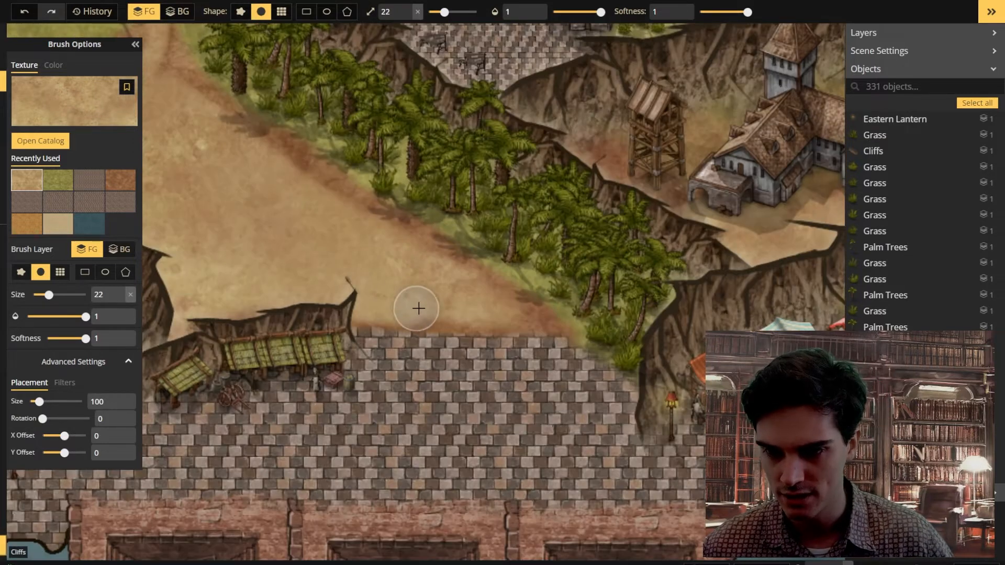
pyautogui.click(89, 180)
pyautogui.moveTo(410, 326); pyautogui.dragTo(356, 324)
pyautogui.hotkey('ctrl', 'z')
pyautogui.click(27, 202)
pyautogui.click(120, 203)
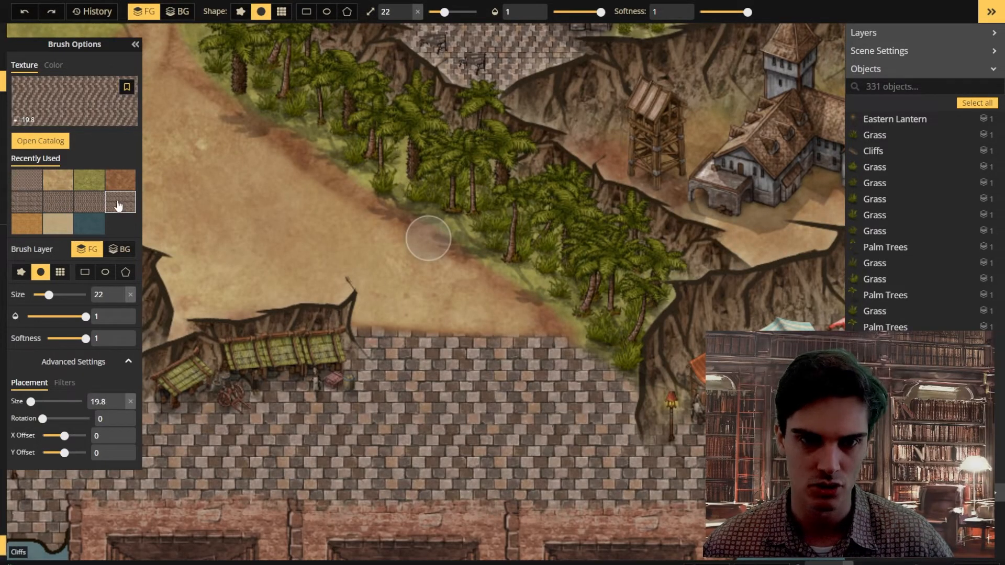
# Select the statue on the harbour square, shift it slightly and set its size to 85.
pyautogui.scroll(3, 403, 333)
pyautogui.scroll(-5, 421, 342)
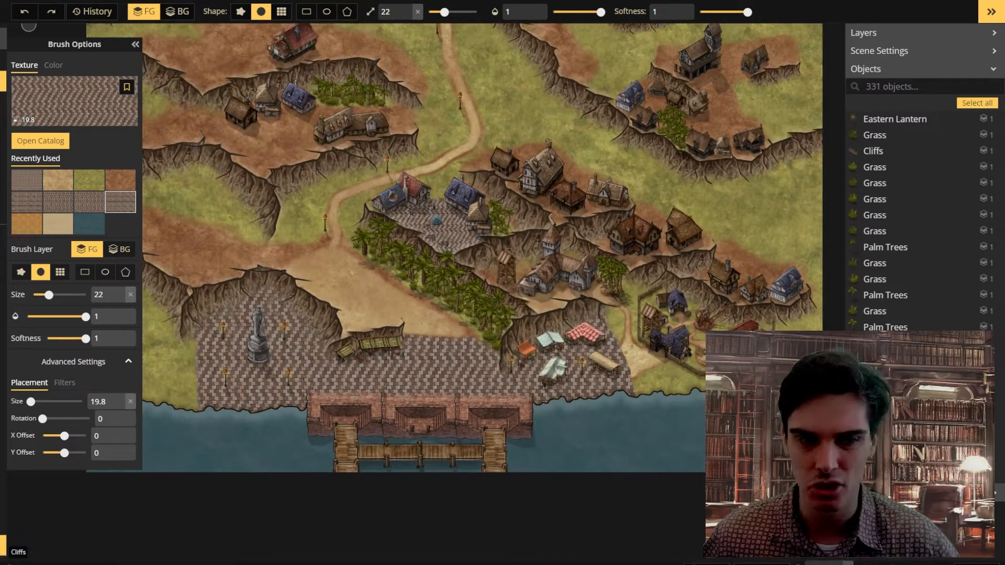
pyautogui.click(4, 38)
pyautogui.scroll(-3, 462, 370)
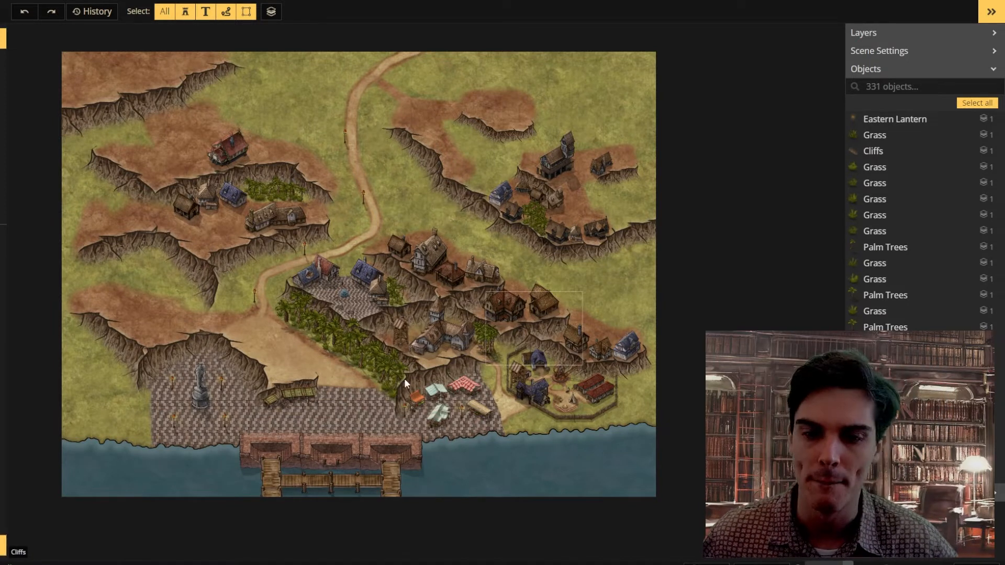
pyautogui.scroll(3, 180, 381)
pyautogui.click(205, 402)
pyautogui.moveTo(206, 402); pyautogui.dragTo(200, 403)
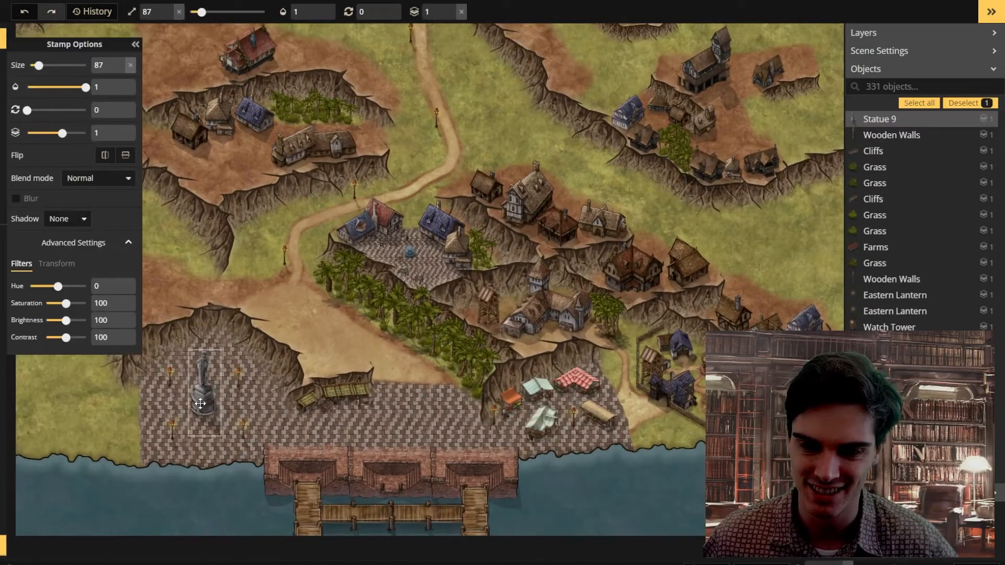
# Examine the fenced camp, the market stalls and the upper north-east settlement.
pyautogui.moveTo(761, 435); pyautogui.dragTo(552, 456)
pyautogui.scroll(5, 552, 456)
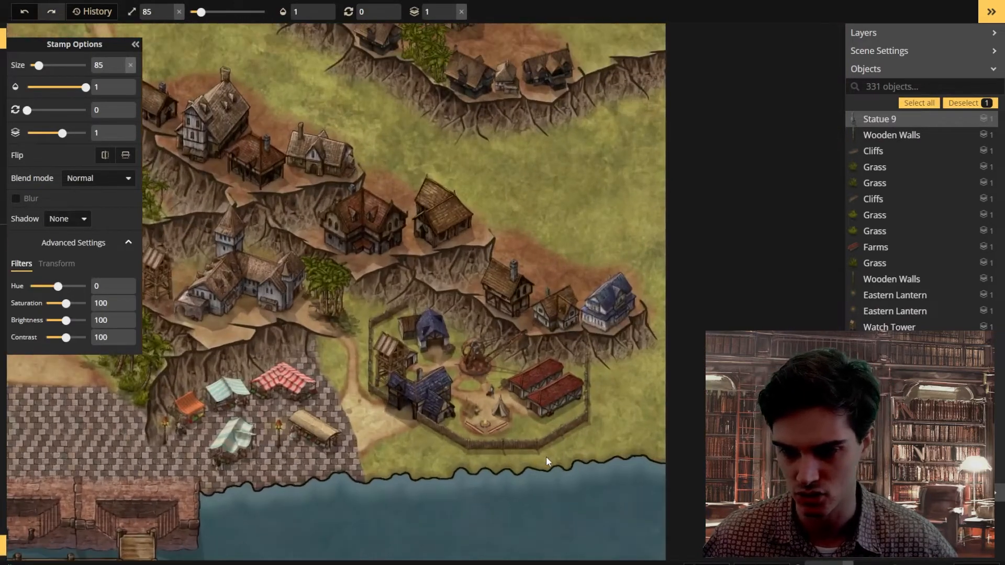
pyautogui.scroll(-2, 607, 450)
pyautogui.scroll(-3, 368, 423)
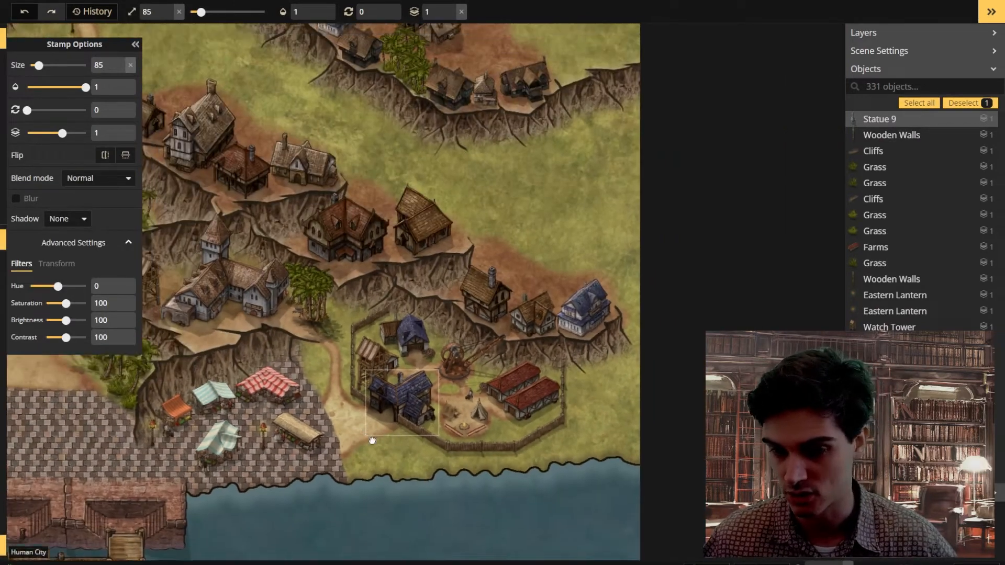
pyautogui.scroll(3, 326, 486)
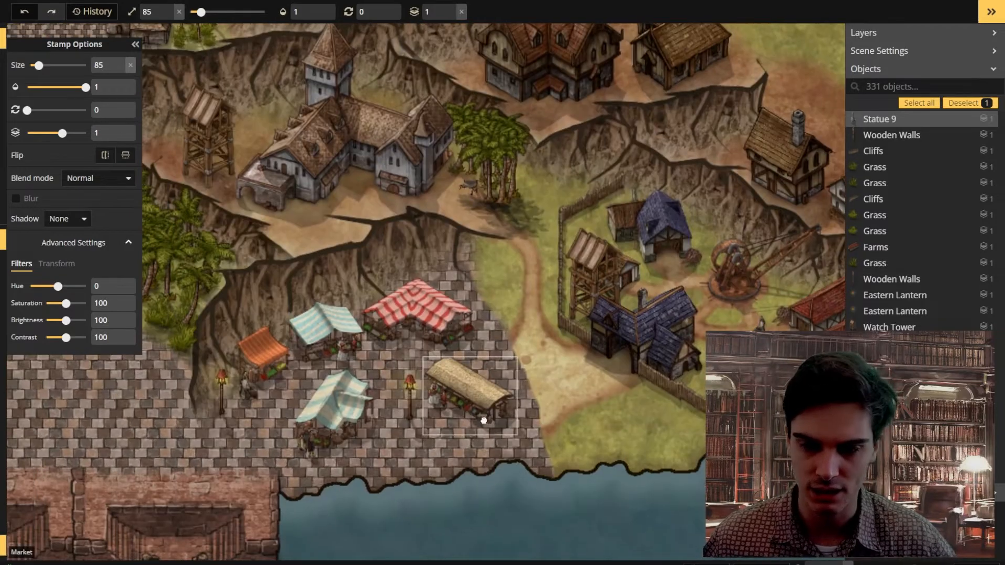
pyautogui.scroll(-3, 330, 454)
pyautogui.scroll(1, 545, 400)
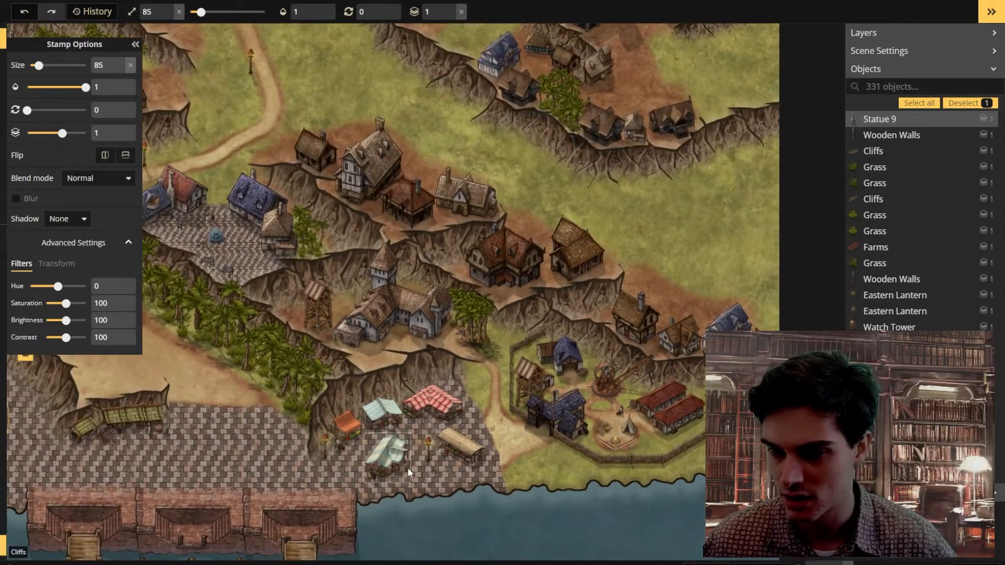
pyautogui.scroll(-2, 407, 467)
pyautogui.scroll(-1, 445, 397)
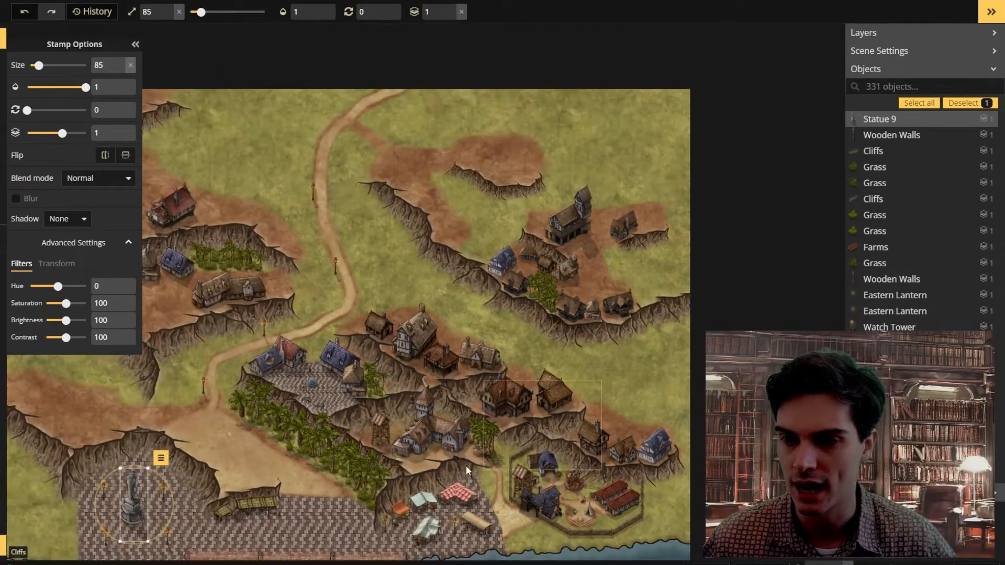
pyautogui.scroll(-1, 456, 460)
pyautogui.scroll(3, 531, 390)
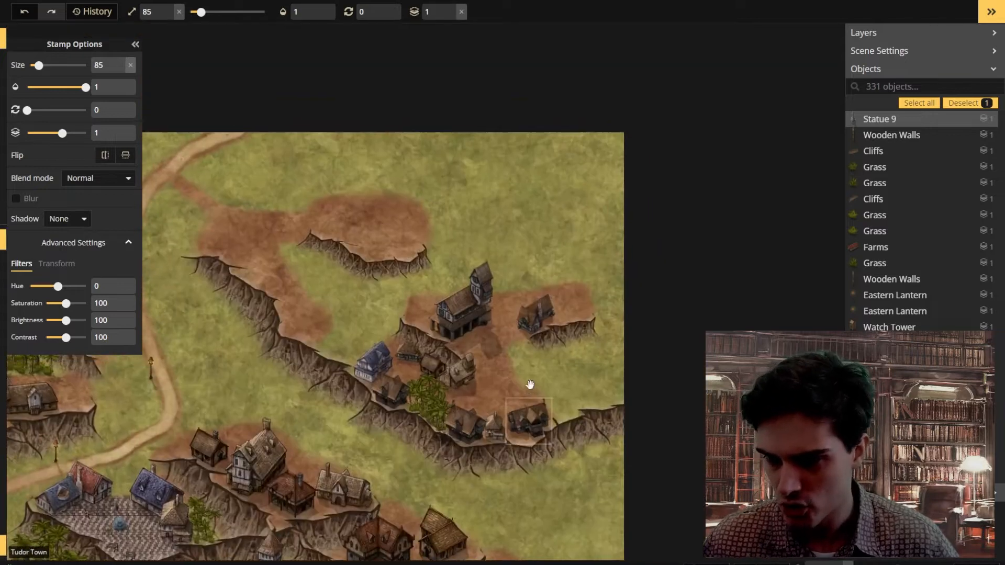
pyautogui.scroll(2, 529, 385)
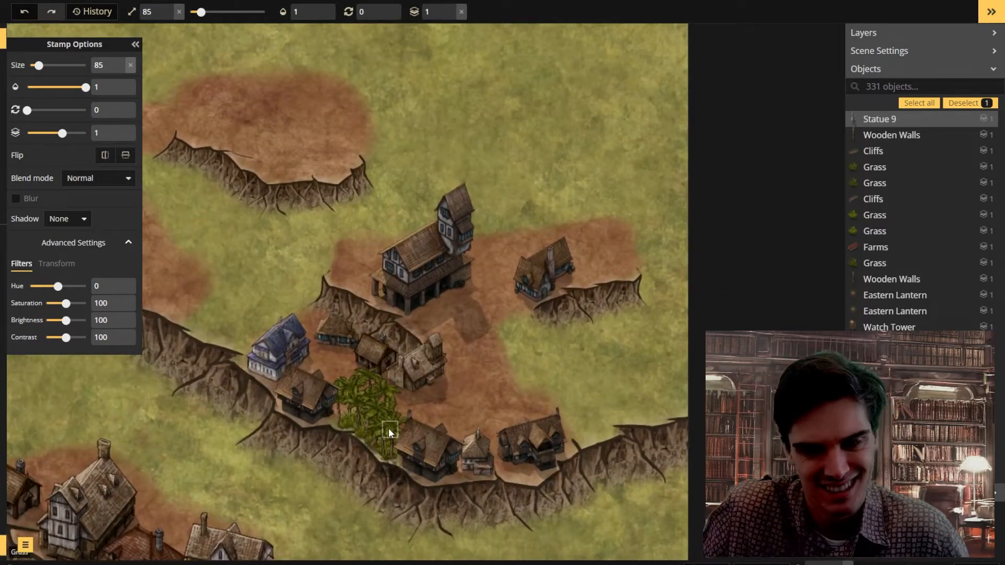
pyautogui.scroll(-1, 388, 428)
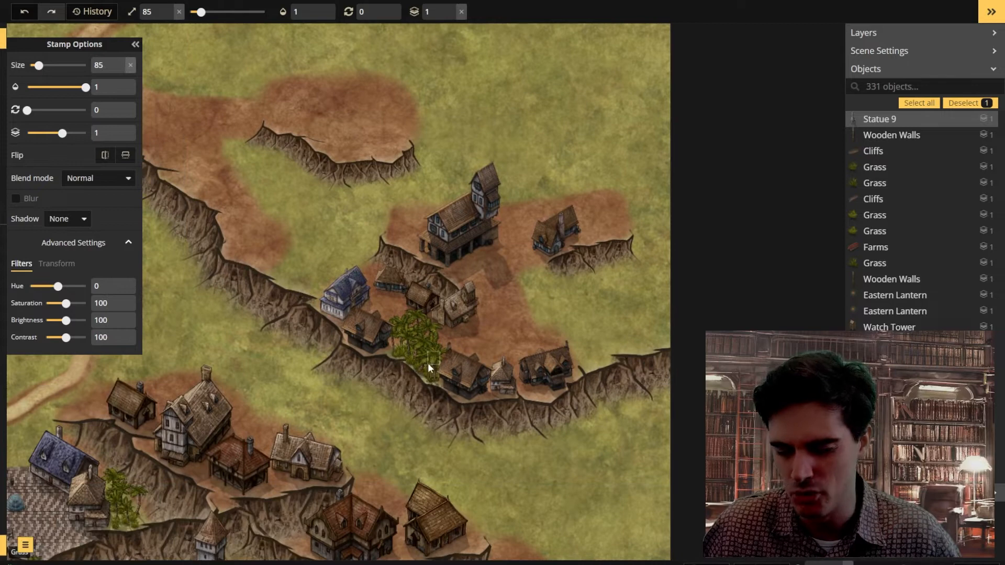
pyautogui.scroll(-2, 457, 350)
pyautogui.scroll(-1, 400, 375)
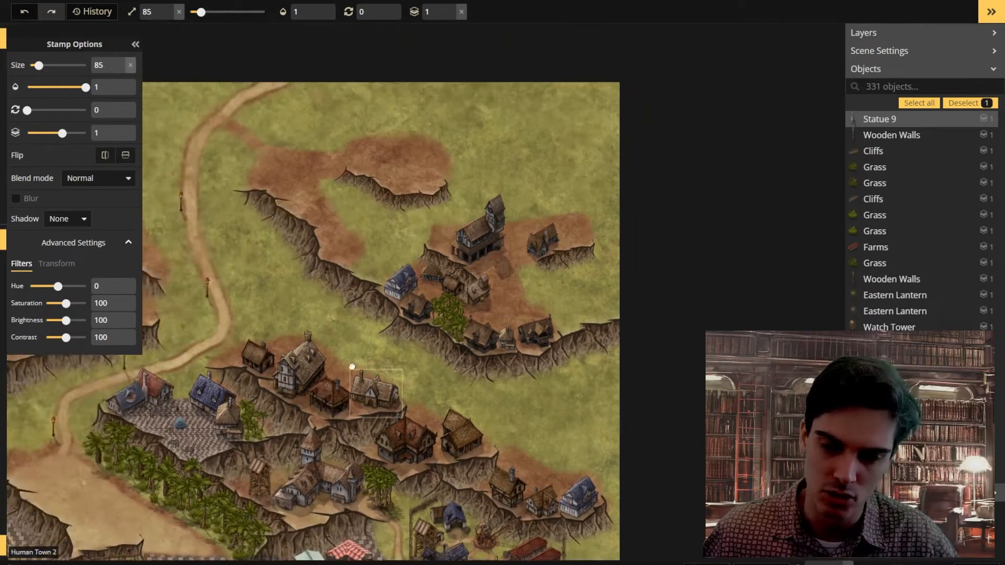
# Examine the fountain square, the whole town layout and the sandy slope next to the statue square.
pyautogui.scroll(3, 390, 407)
pyautogui.scroll(3, 389, 407)
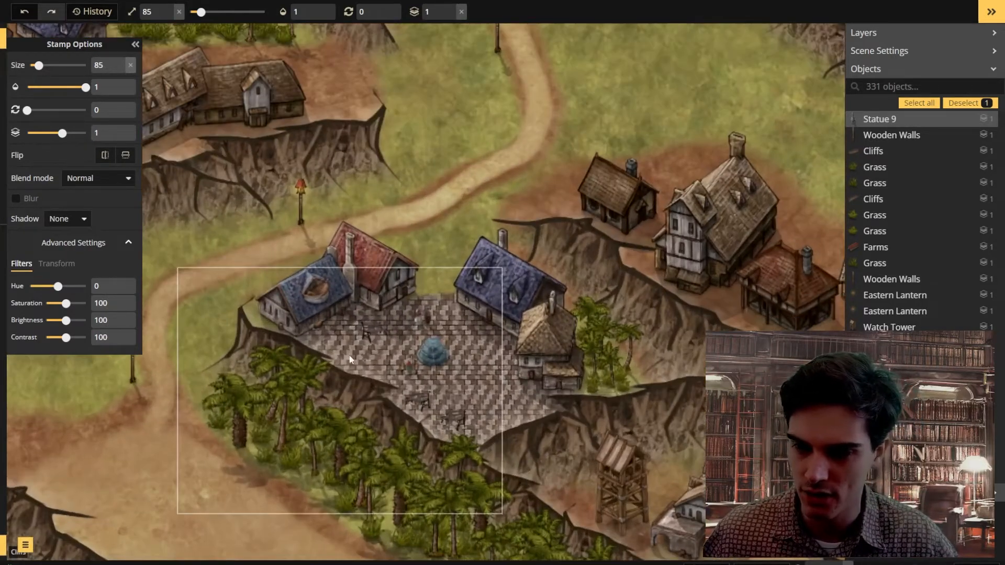
pyautogui.scroll(1, 511, 388)
pyautogui.scroll(-2, 504, 383)
pyautogui.scroll(1, 503, 383)
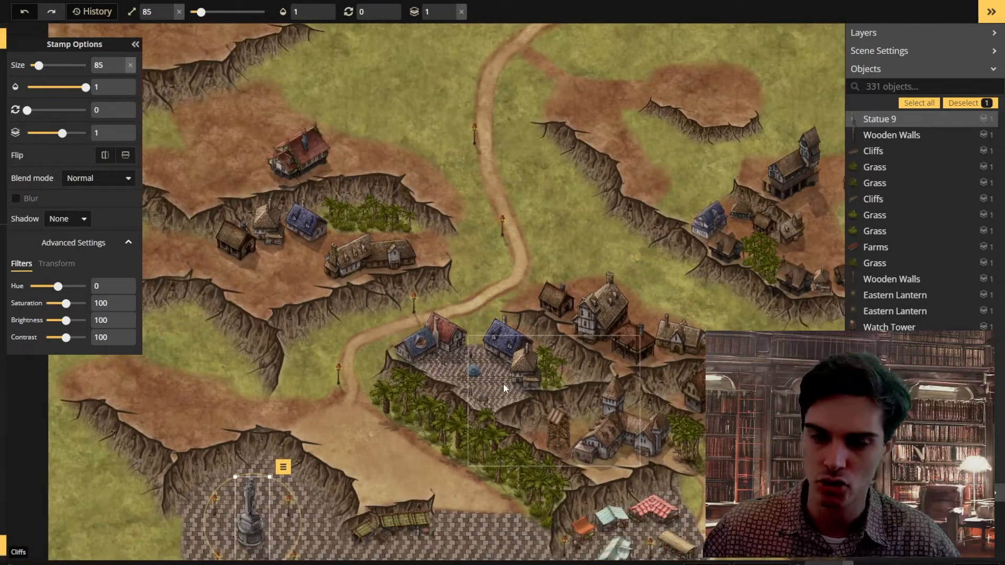
pyautogui.scroll(-3, 500, 384)
pyautogui.scroll(-2, 387, 281)
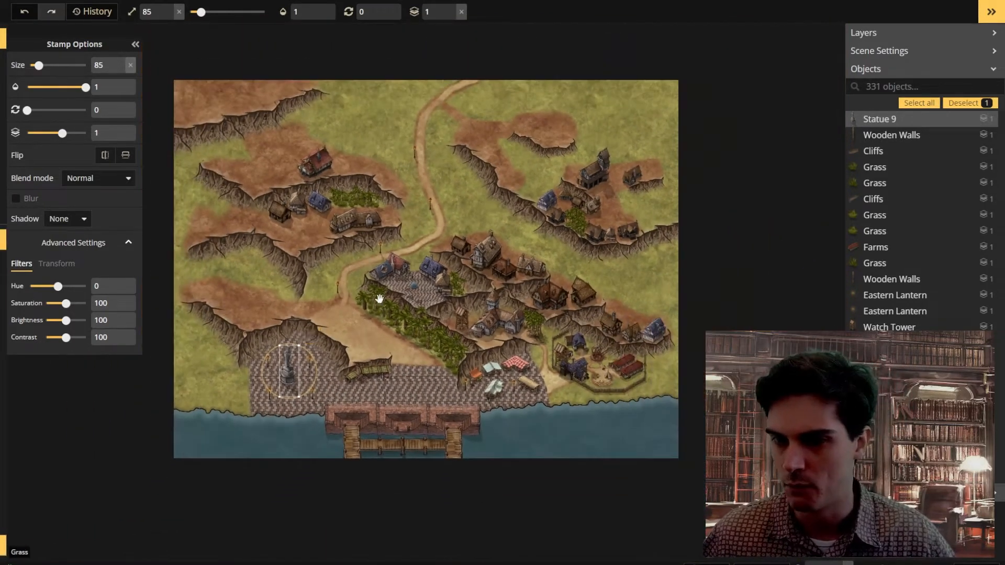
pyautogui.moveTo(380, 299); pyautogui.dragTo(366, 377)
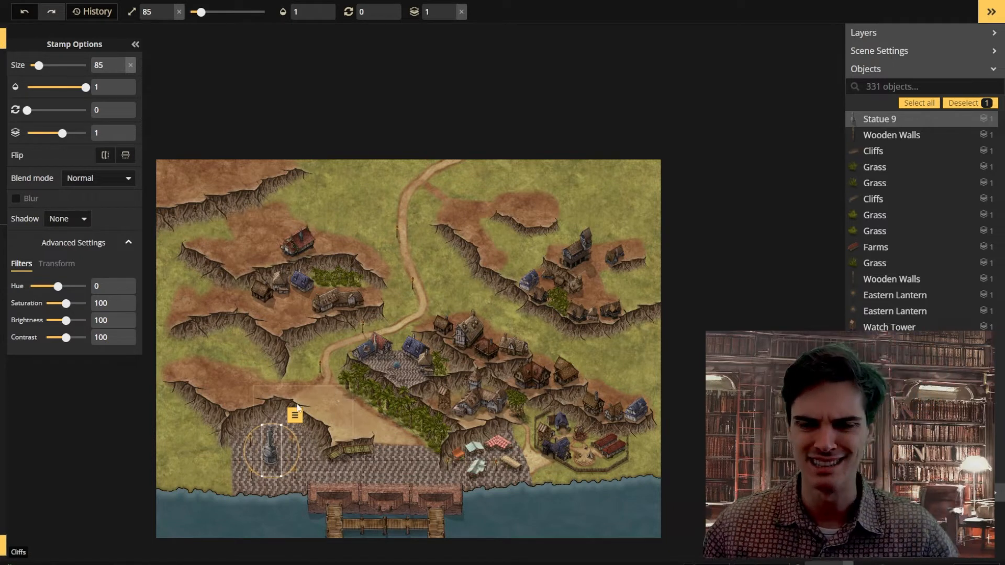
pyautogui.scroll(3, 296, 405)
pyautogui.moveTo(332, 377); pyautogui.dragTo(336, 315)
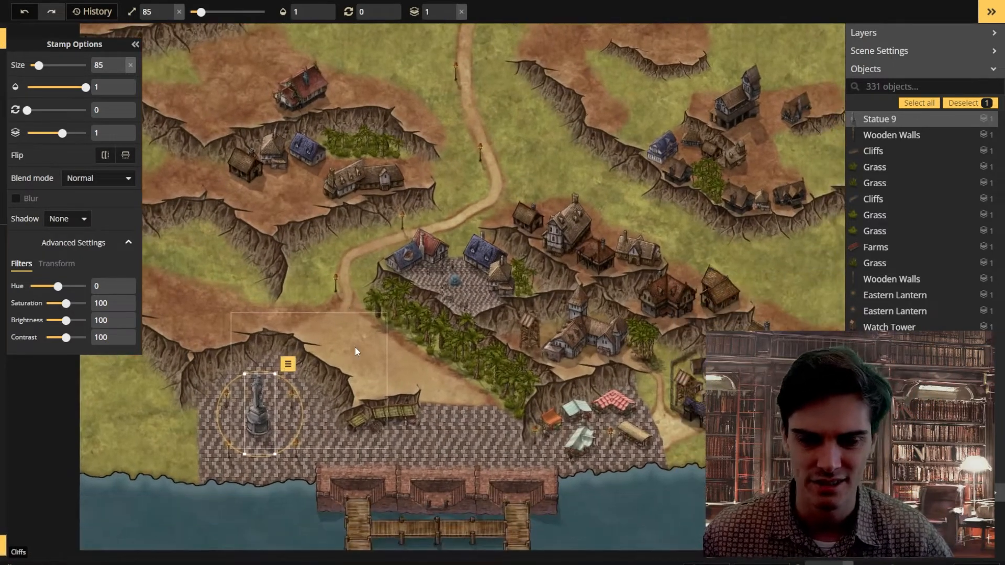
pyautogui.scroll(2, 354, 346)
pyautogui.click(388, 353)
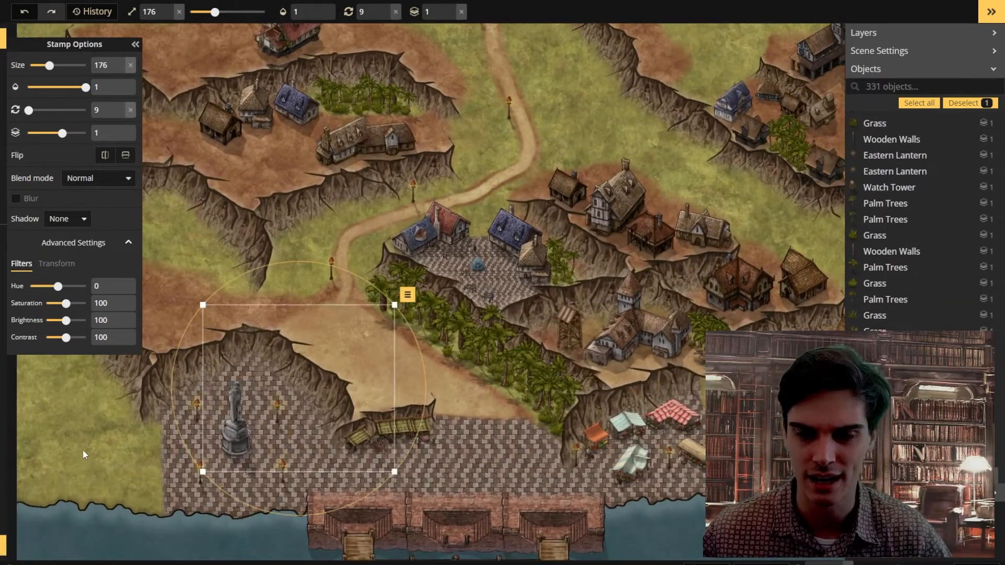
pyautogui.click(82, 450)
# Pick the first Ferns stamp variant from the stamp catalog for the area around the statue.
pyautogui.scroll(3, 109, 471)
pyautogui.click(311, 398)
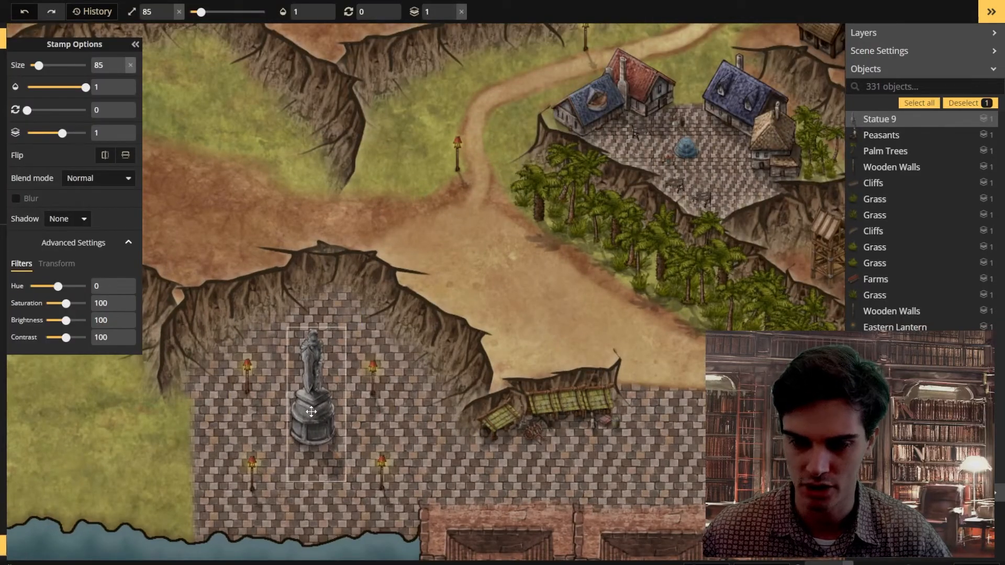
pyautogui.click(2, 102)
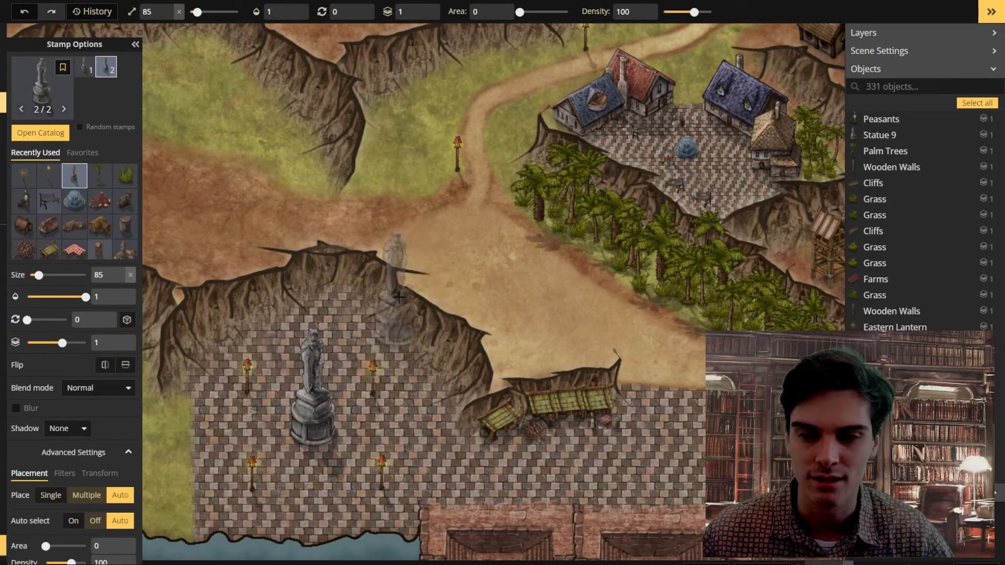
pyautogui.click(37, 66)
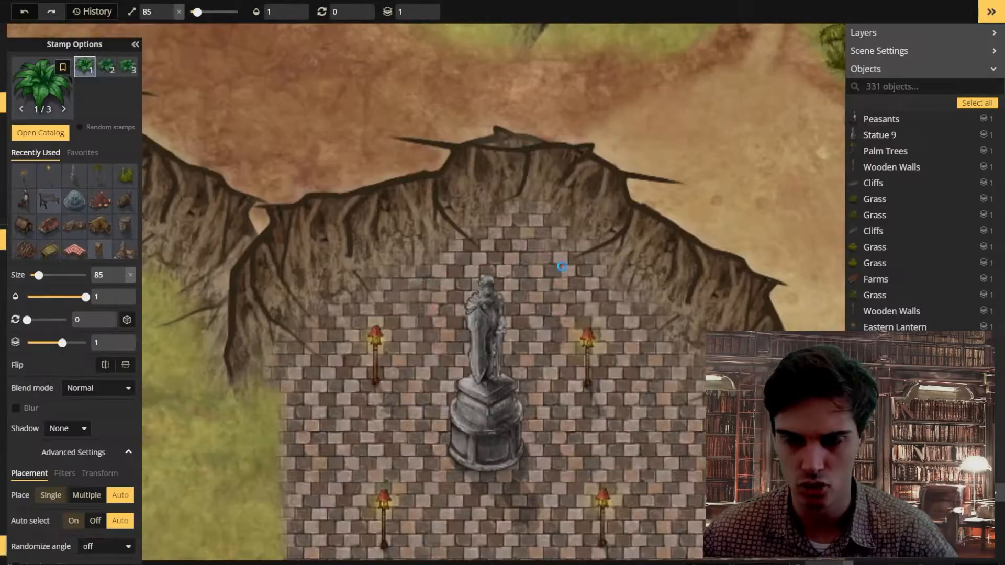
# Try to line the cliff base behind the statue with a row of size 85 ferns.
pyautogui.click(387, 285)
pyautogui.click(419, 278)
pyautogui.moveTo(419, 278)
pyautogui.mouseDown()
pyautogui.moveTo(307, 325)
pyautogui.moveTo(292, 347)
pyautogui.moveTo(293, 329)
pyautogui.moveTo(283, 353)
pyautogui.mouseUp()
pyautogui.click(440, 263)
pyautogui.click(488, 261)
pyautogui.moveTo(488, 261); pyautogui.dragTo(466, 251)
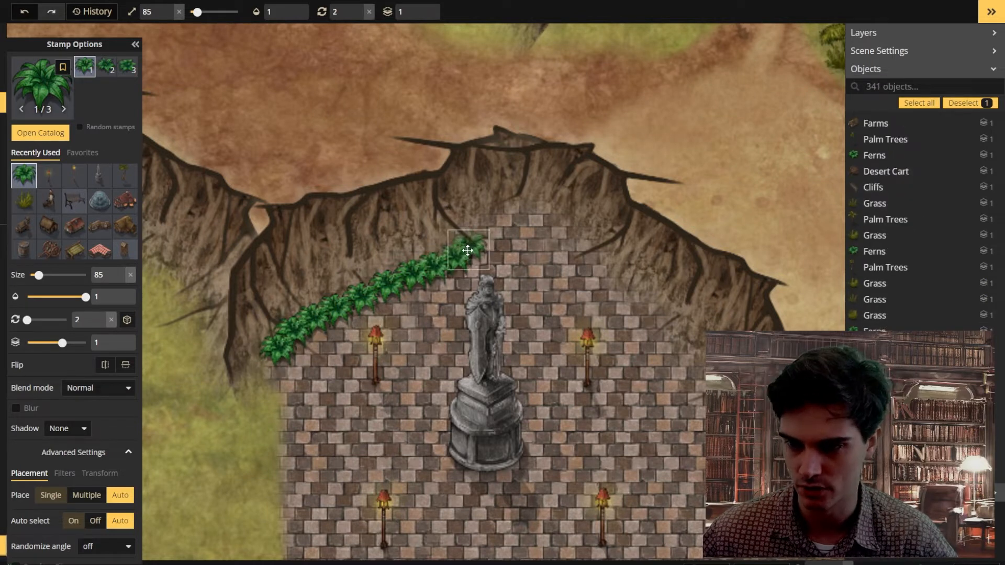
# Undo all the ferns placed along the cliff base behind the statue.
pyautogui.hotkey('ctrl', 'z')
pyautogui.hotkey('ctrl', 'z')
pyautogui.hotkey('ctrl', 'z')
pyautogui.scroll(-4, 520, 320)
pyautogui.moveTo(550, 330)
pyautogui.mouseDown()
pyautogui.moveTo(445, 239)
pyautogui.moveTo(474, 368)
pyautogui.mouseUp()
pyautogui.hotkey('ctrl', 'z')
pyautogui.hotkey('ctrl', 'z')
pyautogui.hotkey('ctrl', 'z')
pyautogui.hotkey('ctrl', 'z')
pyautogui.hotkey('ctrl', 'z')
pyautogui.hotkey('ctrl', 'z')
pyautogui.hotkey('ctrl', 'z')
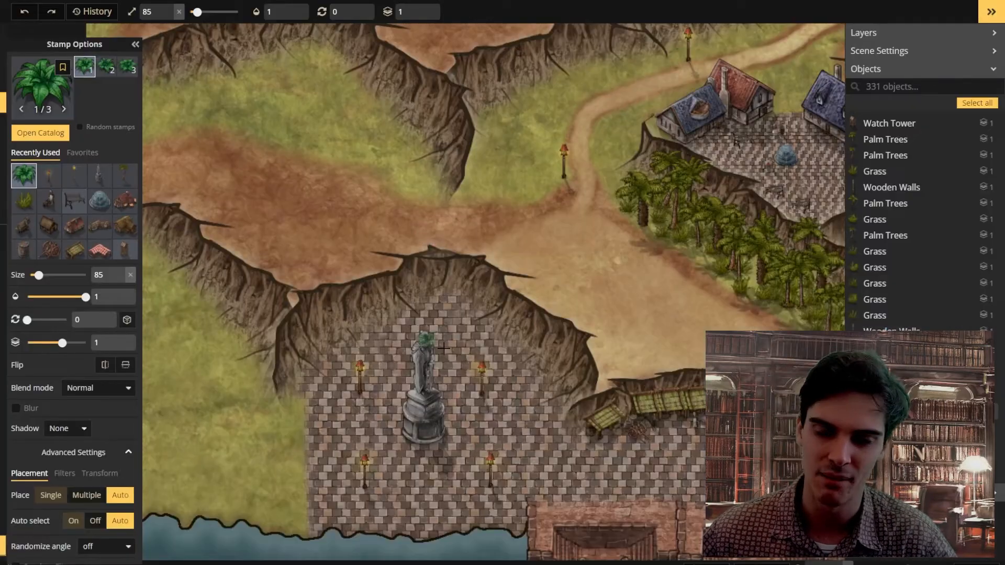
# Switch to the terrain brush and browse its texture catalog for another ground texture.
pyautogui.moveTo(950, 437); pyautogui.dragTo(684, 359)
pyautogui.moveTo(479, 360); pyautogui.dragTo(521, 360)
pyautogui.moveTo(338, 300); pyautogui.dragTo(479, 310)
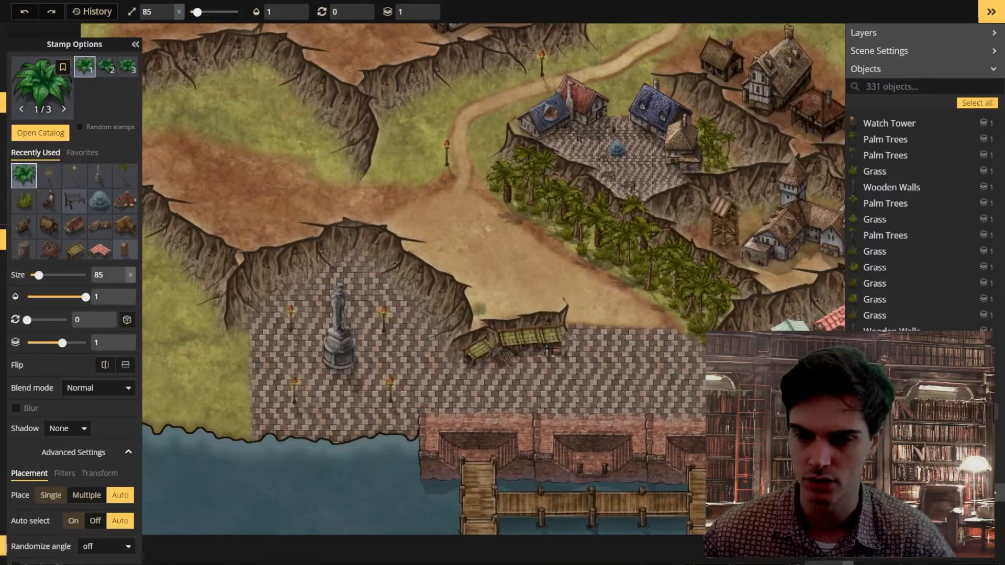
pyautogui.click(3, 81)
pyautogui.click(28, 93)
pyautogui.scroll(-10, 576, 276)
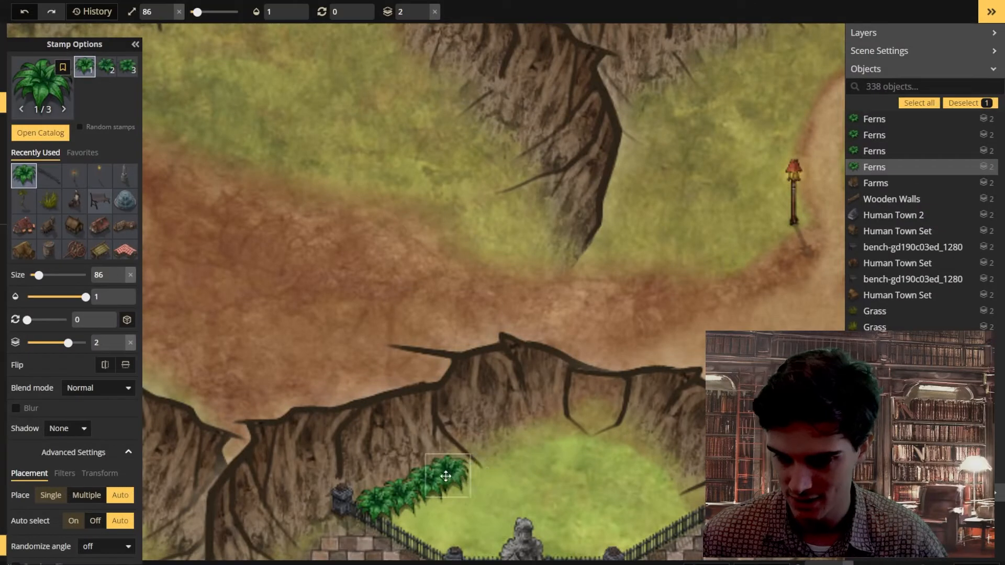
# Place a row of size 86 ferns on layer 2 along the cliff base behind the fenced lawn.
pyautogui.moveTo(446, 476)
pyautogui.mouseDown()
pyautogui.moveTo(474, 458)
pyautogui.moveTo(576, 441)
pyautogui.moveTo(622, 462)
pyautogui.moveTo(646, 456)
pyautogui.mouseUp()
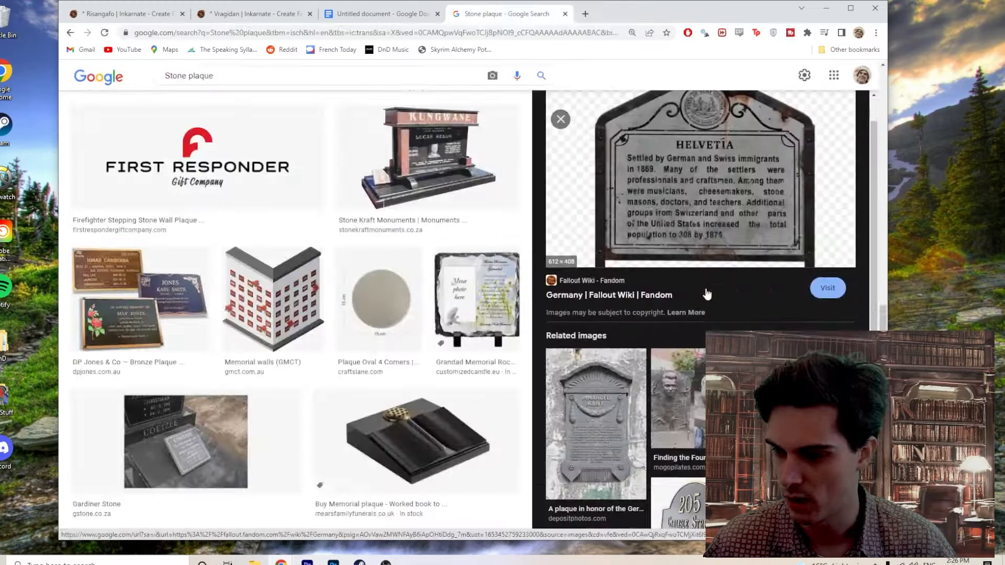
# Get a memorial plaque picture from the Google image results for "Stone plaque" and load it as a custom stamp in Inkarnate.
pyautogui.click(607, 266)
pyautogui.click(546, 325)
pyautogui.rightClick(475, 315)
pyautogui.click(538, 335)
pyautogui.press('Escape')
pyautogui.moveTo(489, 308); pyautogui.dragTo(42, 337)
pyautogui.moveTo(40, 343); pyautogui.dragTo(13, 55)
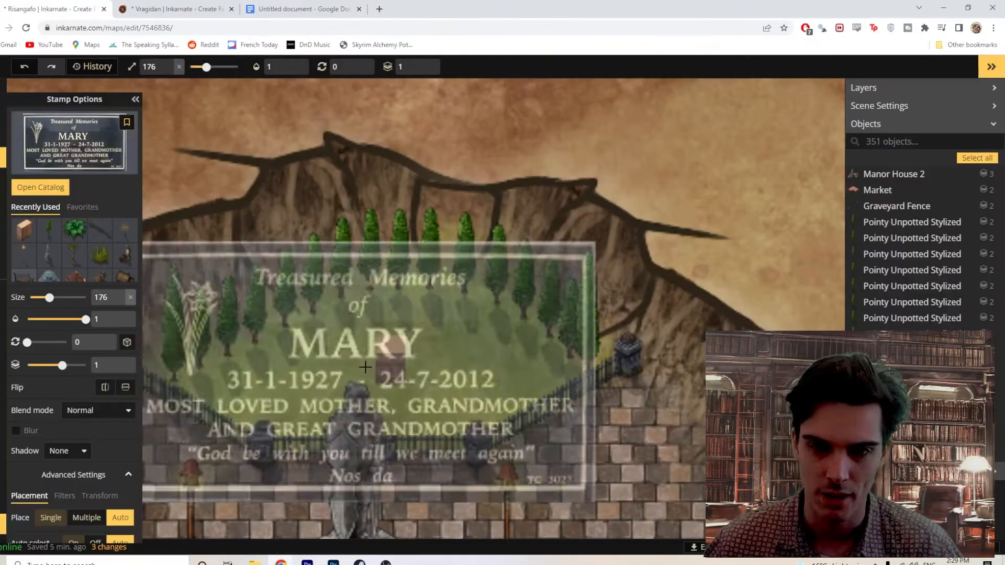
# Place the plaque stamp at size 12 on layer 2 on top of the wooden pedestal in the fenced lawn.
pyautogui.scroll(-3, 492, 308)
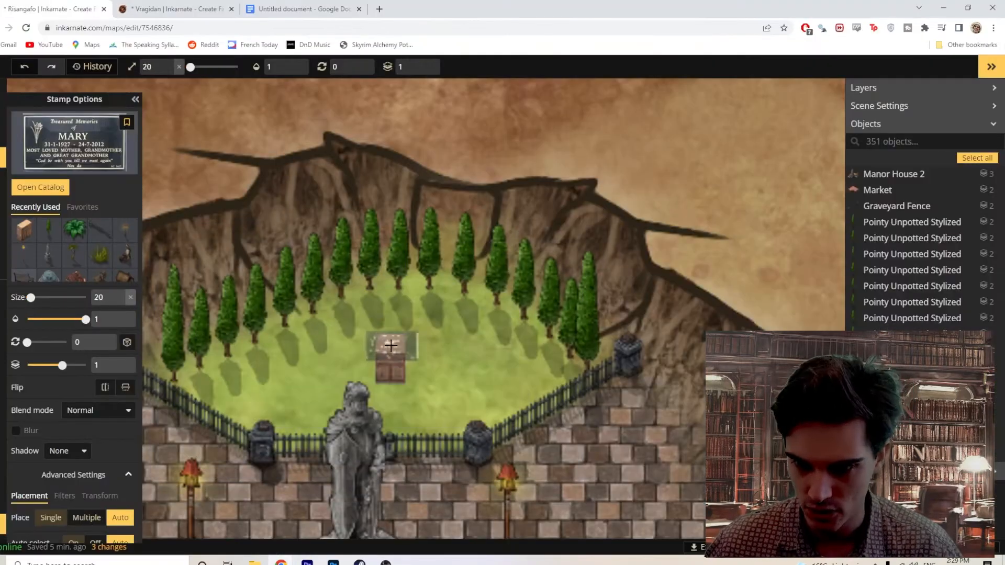
pyautogui.scroll(2, 387, 335)
pyautogui.click(431, 294)
pyautogui.click(467, 363)
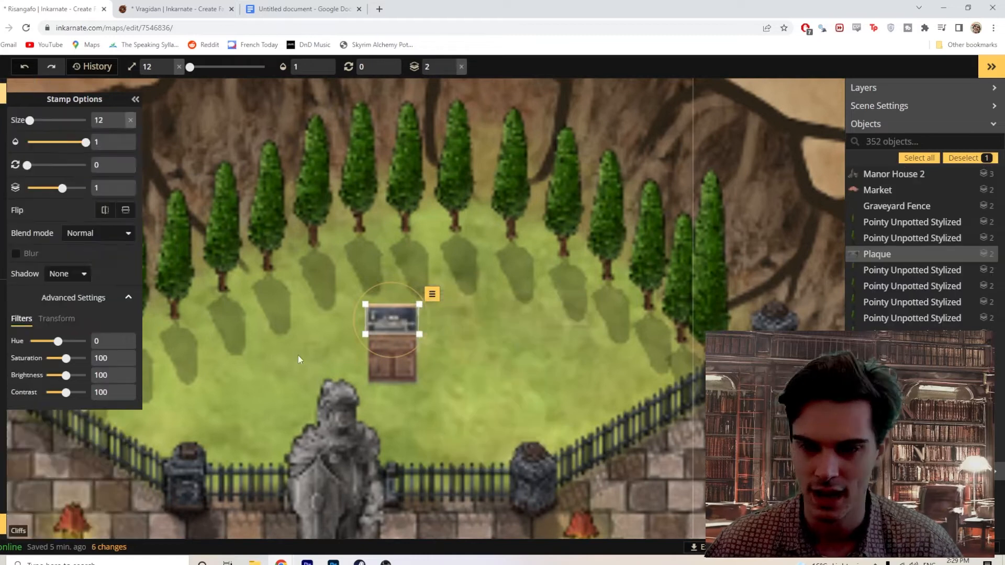
pyautogui.click(544, 413)
pyautogui.scroll(-2, 402, 335)
pyautogui.click(467, 394)
pyautogui.scroll(-5, 466, 394)
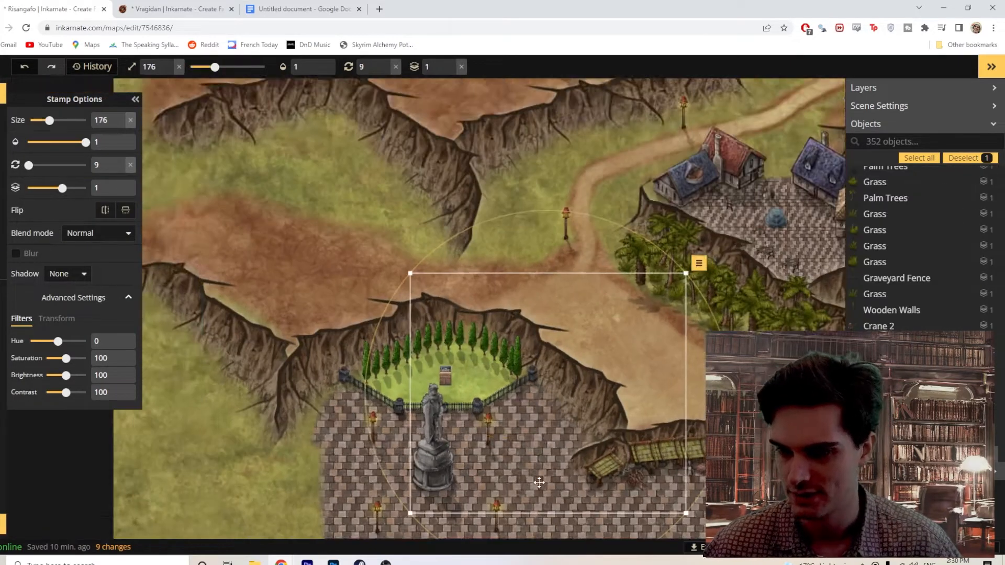
# Set the transform height of the wooden pedestal beneath the plaque to 46.
pyautogui.scroll(3, 529, 470)
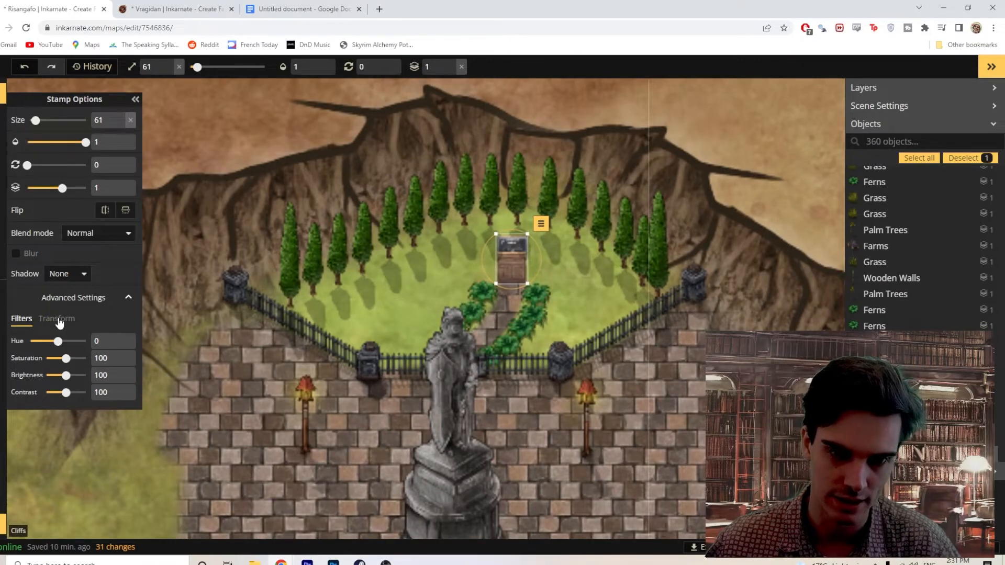
pyautogui.click(58, 319)
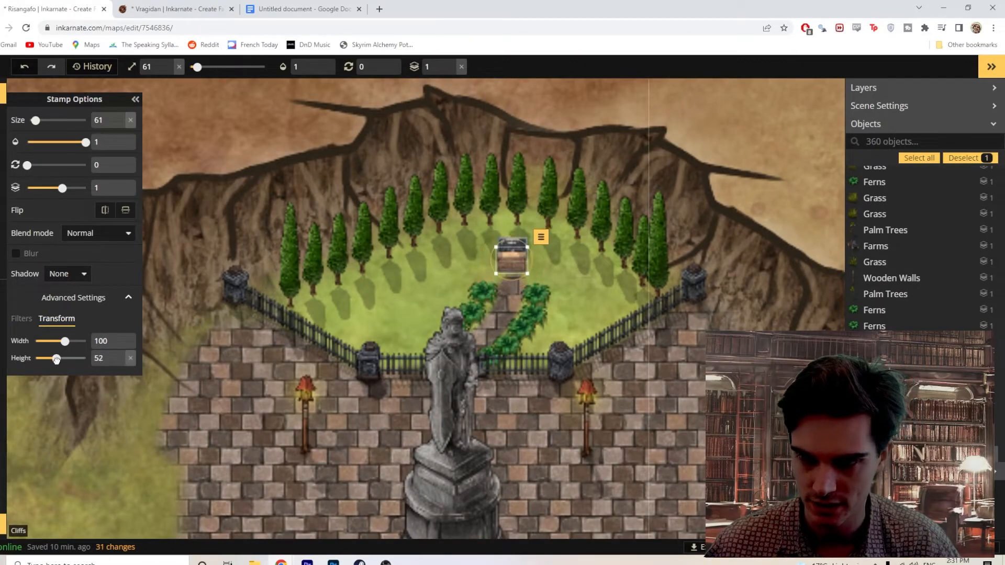
pyautogui.scroll(4, 484, 381)
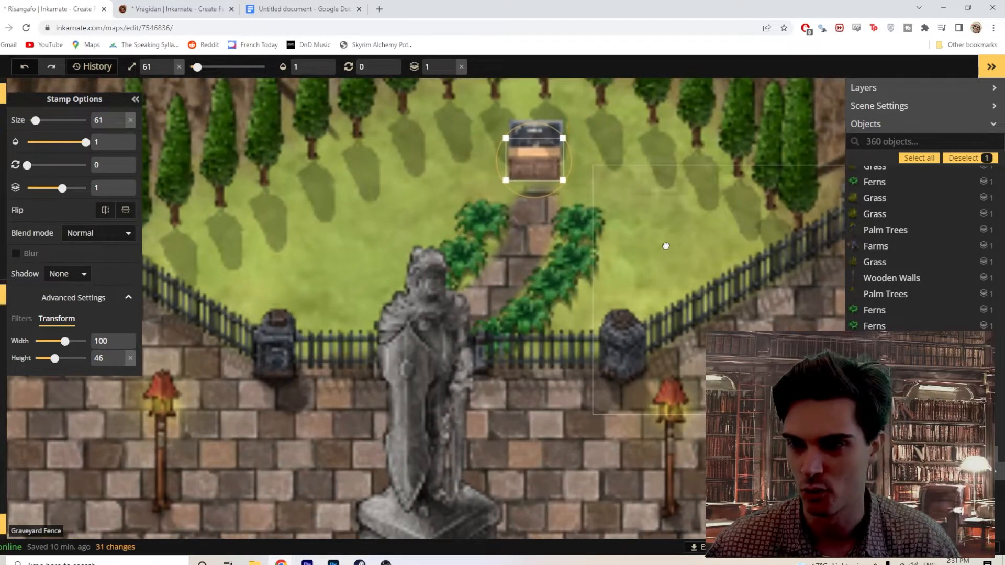
# Move the shortened pedestal down to the head of the stone path and reposition the plaque on top of it.
pyautogui.moveTo(665, 243); pyautogui.dragTo(632, 365)
pyautogui.click(602, 297)
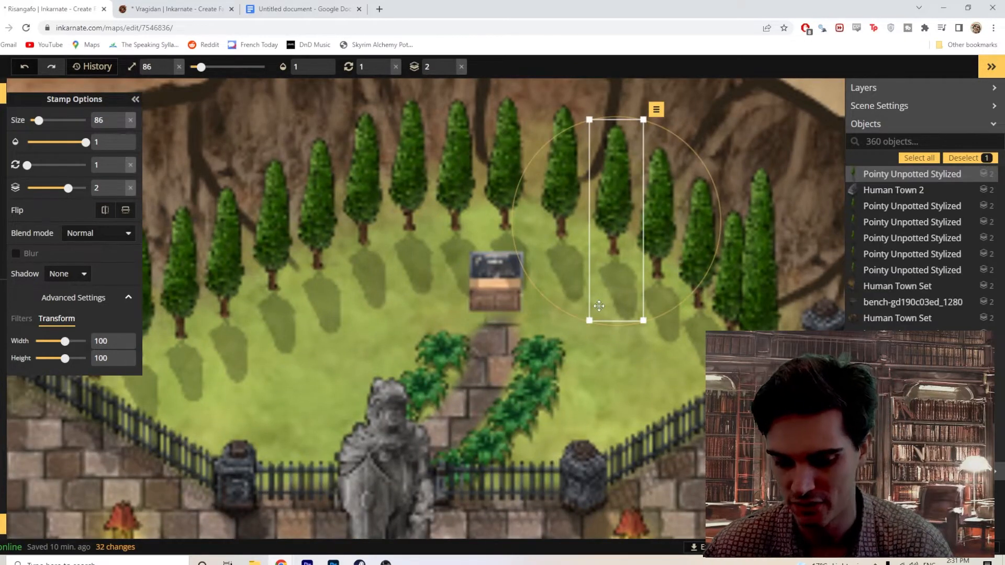
pyautogui.moveTo(501, 261); pyautogui.dragTo(493, 274)
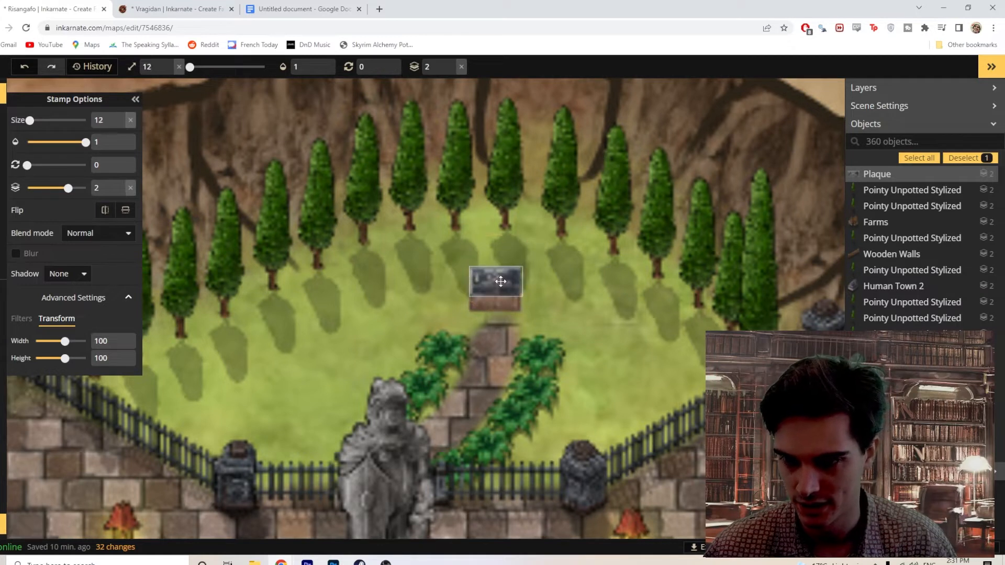
pyautogui.click(3, 94)
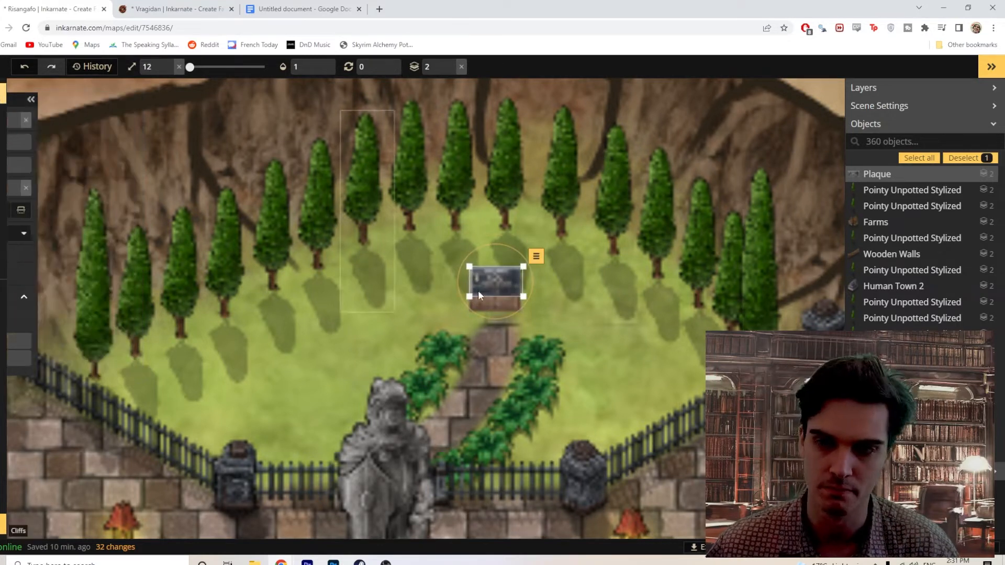
pyautogui.press('f')
pyautogui.moveTo(507, 308); pyautogui.dragTo(505, 317)
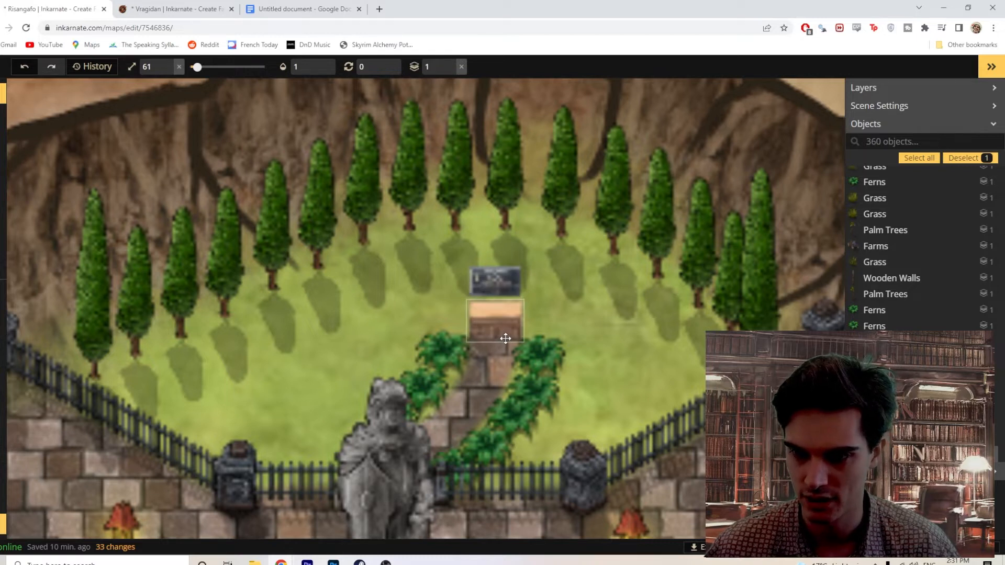
pyautogui.moveTo(497, 277); pyautogui.dragTo(505, 308)
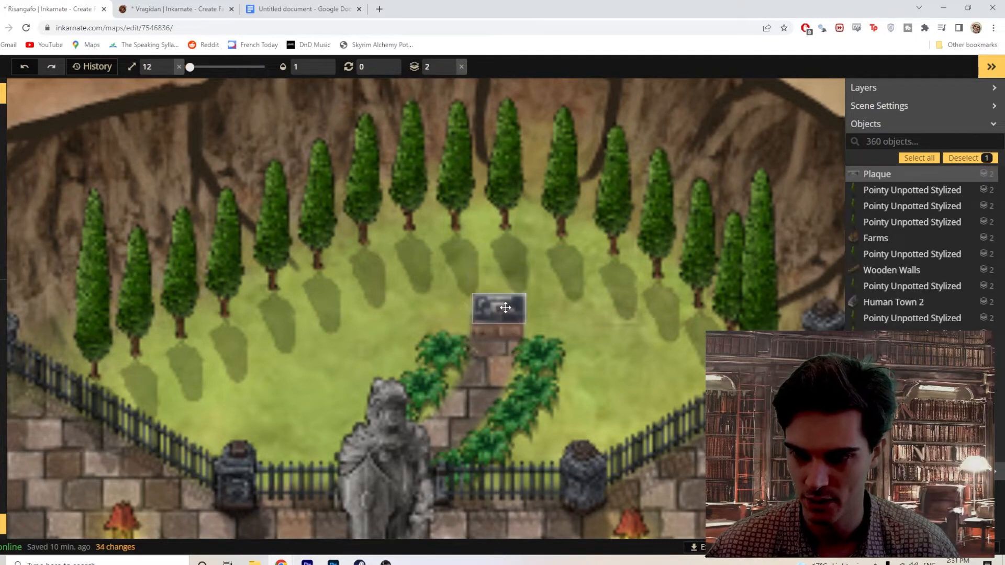
pyautogui.click(608, 416)
pyautogui.scroll(-6, 608, 416)
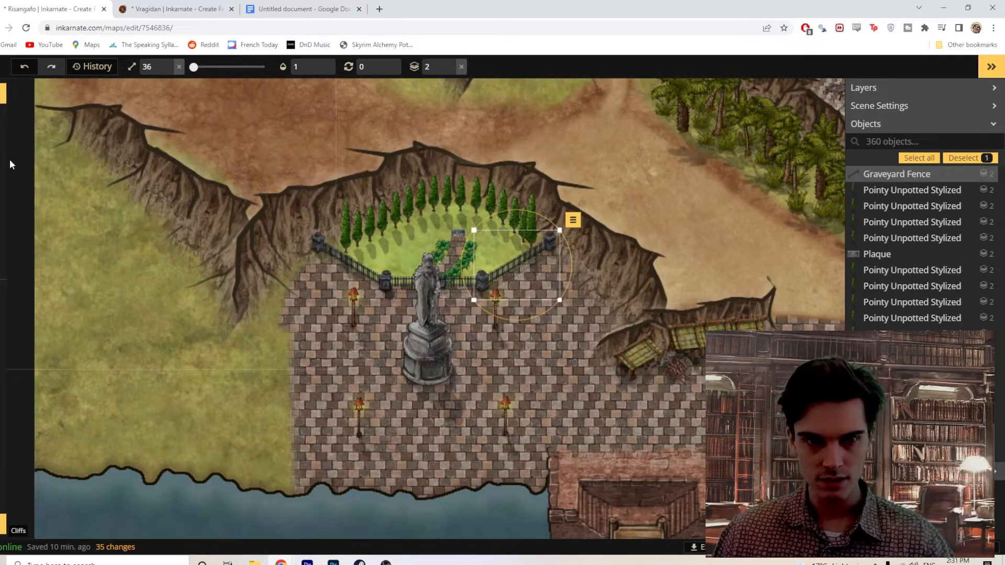
# Place a size 46 Eastern Lantern on layer 2 on each side of the plaque.
pyautogui.click(4, 163)
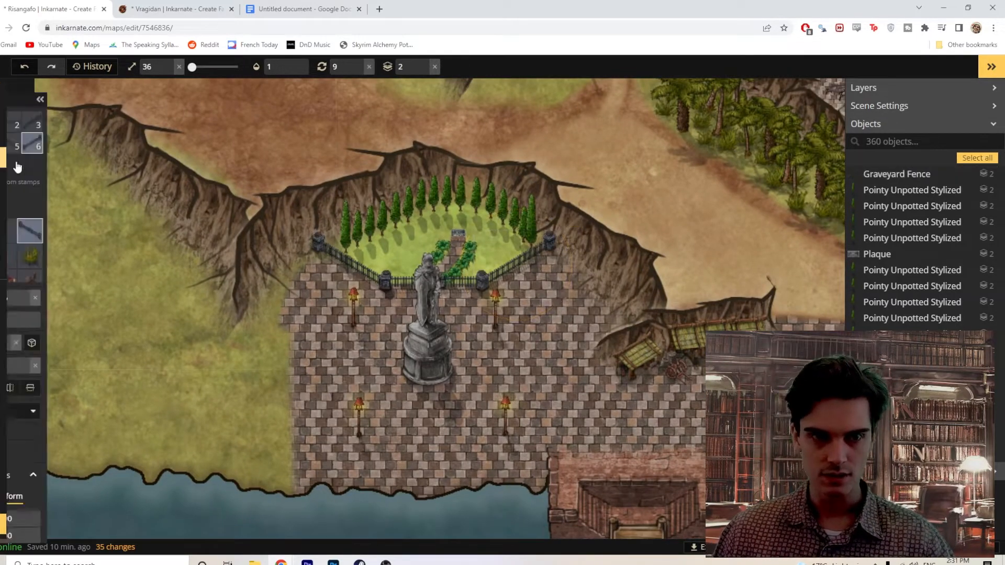
pyautogui.click(23, 255)
pyautogui.scroll(4, 437, 229)
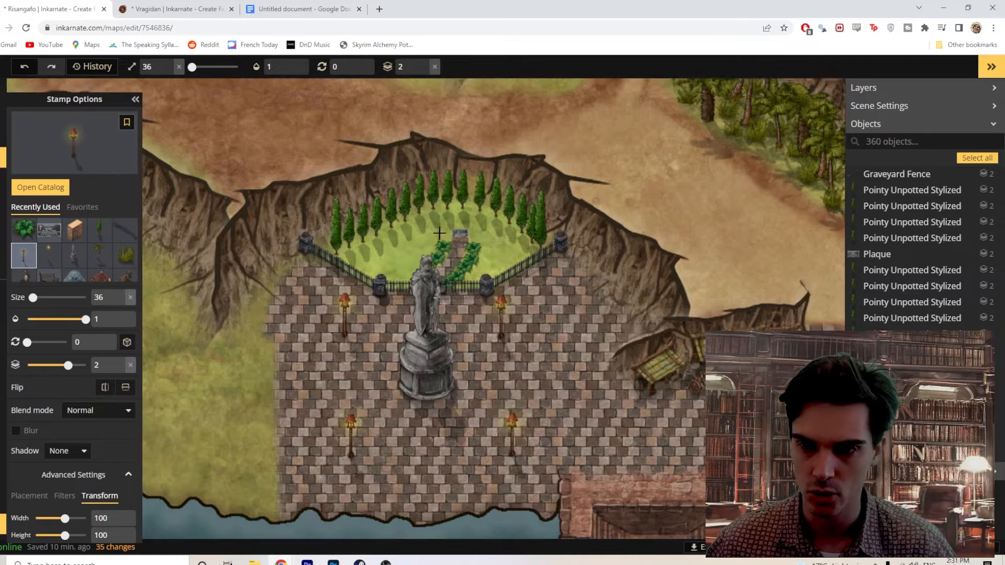
pyautogui.click(470, 231)
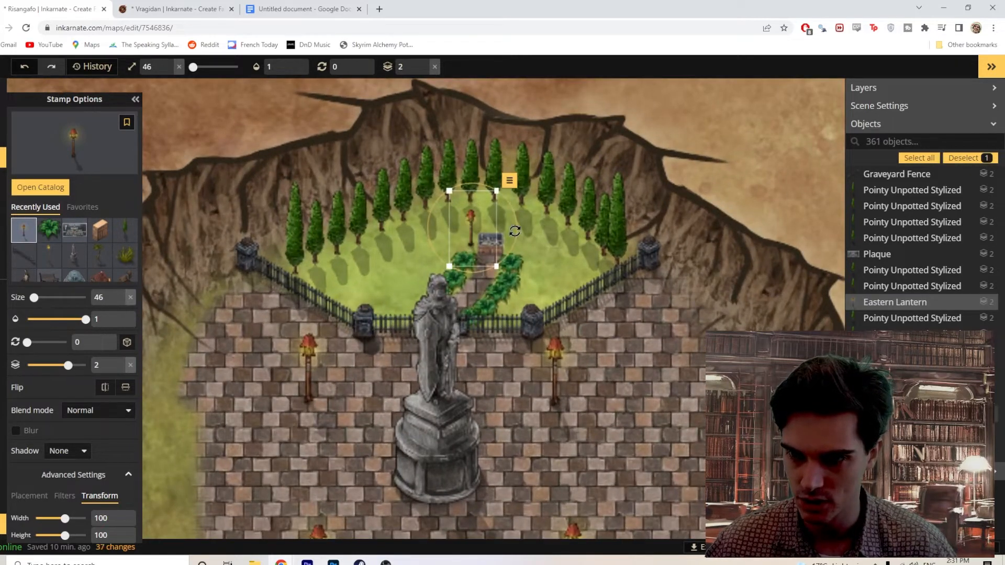
pyautogui.click(512, 230)
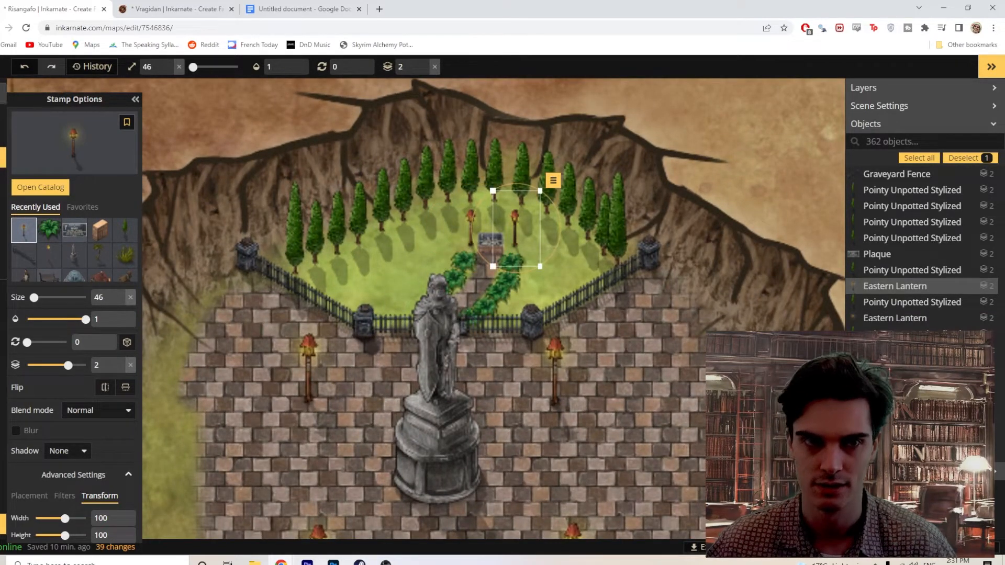
pyautogui.click(2, 93)
pyautogui.click(679, 111)
# Place a bench at size 10 on the fenced lawn, in front of the trees left of the statue.
pyautogui.scroll(-7, 678, 284)
pyautogui.moveTo(672, 338); pyautogui.dragTo(505, 282)
pyautogui.scroll(-2, 519, 323)
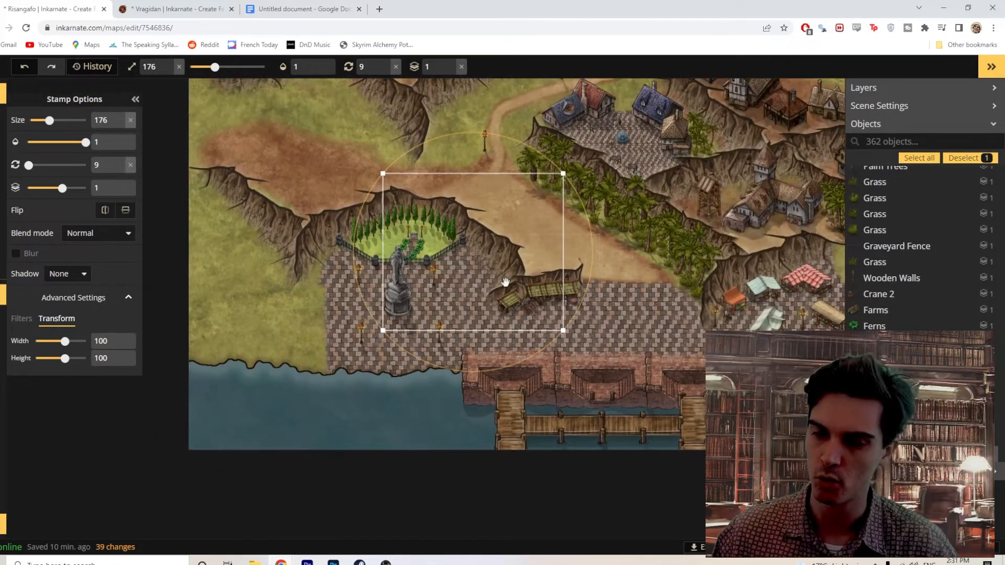
pyautogui.scroll(3, 473, 314)
pyautogui.click(3, 157)
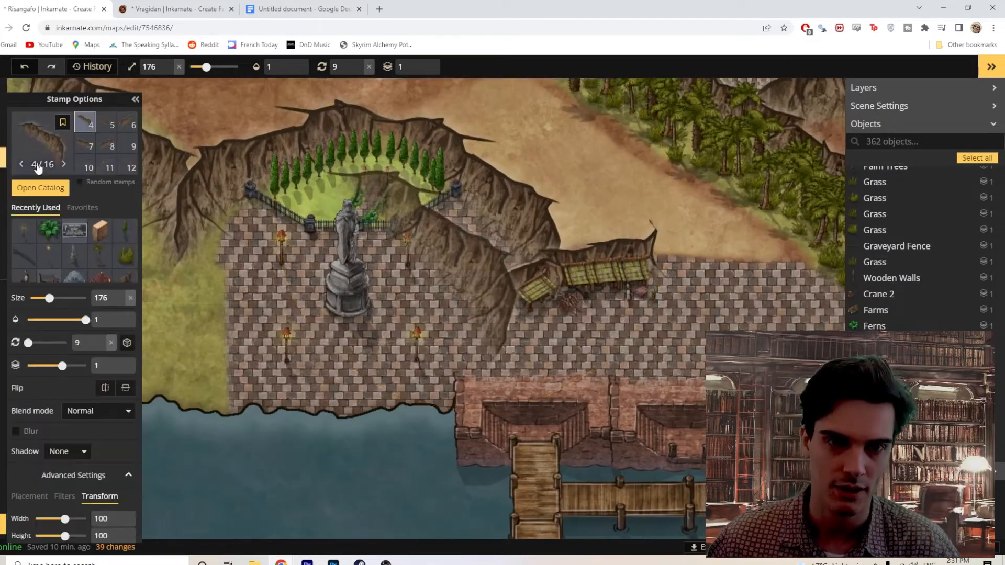
pyautogui.click(49, 244)
pyautogui.scroll(3, 348, 197)
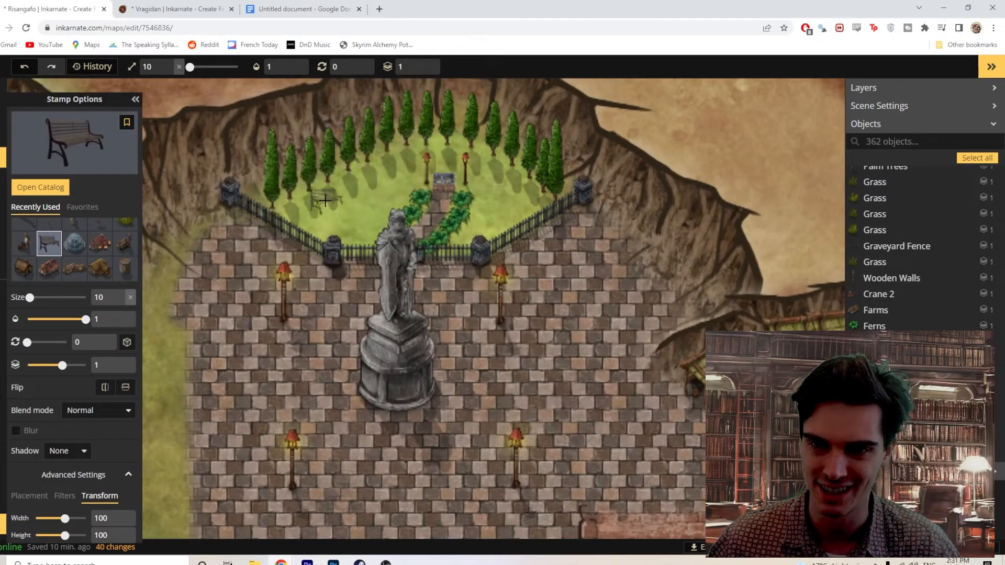
pyautogui.click(325, 200)
pyautogui.scroll(-5, 312, 283)
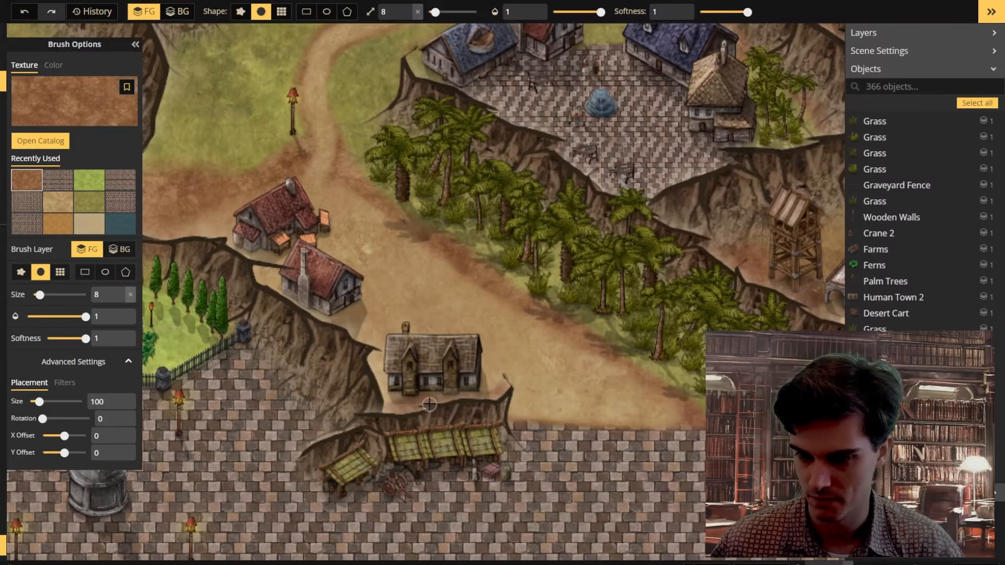
# Raise the layer of the houses standing between the road and the cliff edge above the paved square.
pyautogui.moveTo(323, 319); pyautogui.dragTo(353, 387)
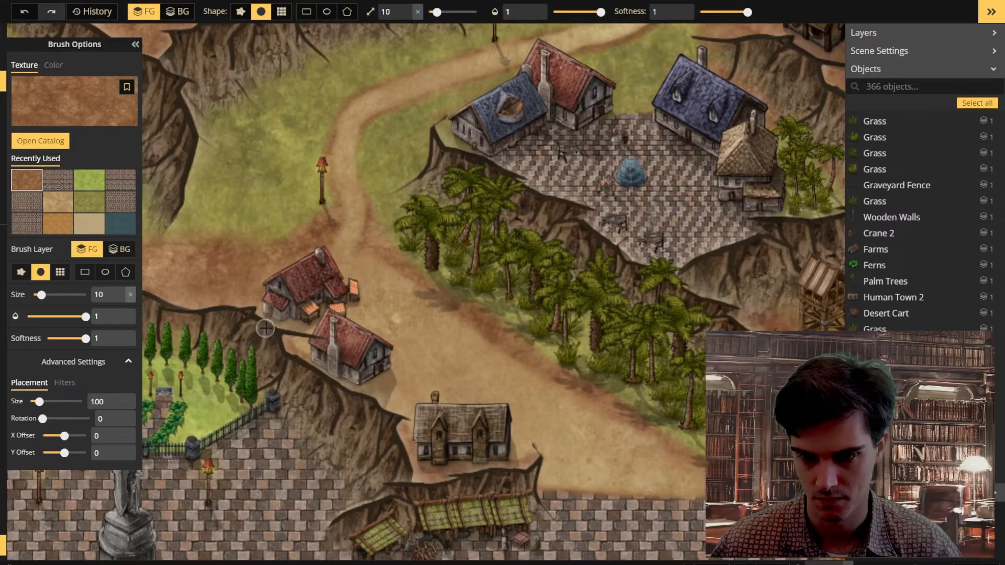
pyautogui.scroll(-3, 411, 431)
pyautogui.scroll(8, 362, 377)
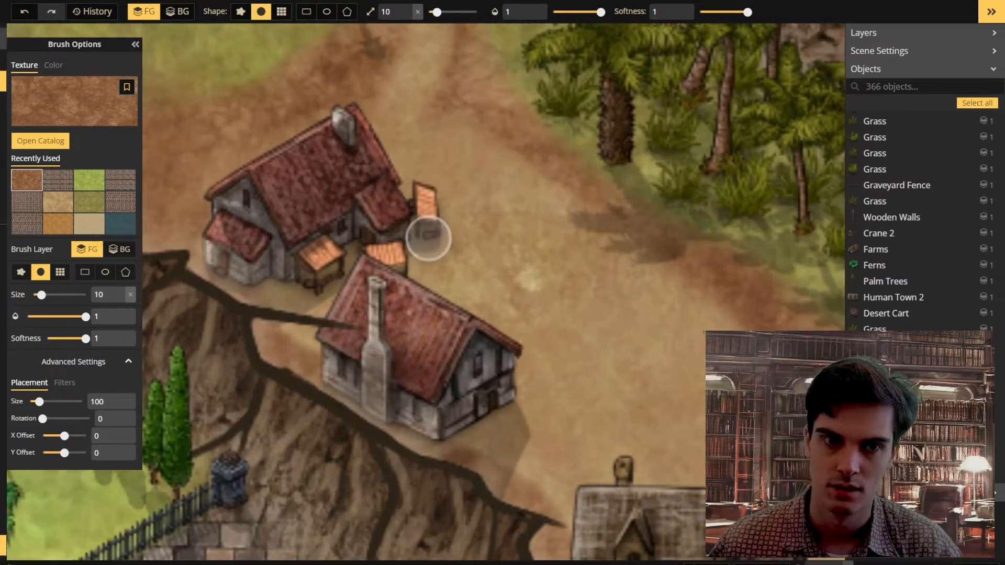
pyautogui.press('v')
pyautogui.click(429, 304)
pyautogui.click(546, 239)
pyautogui.click(597, 313)
pyautogui.click(330, 209)
pyautogui.click(451, 8)
pyautogui.scroll(-5, 523, 397)
pyautogui.moveTo(521, 390); pyautogui.dragTo(407, 293)
pyautogui.click(506, 390)
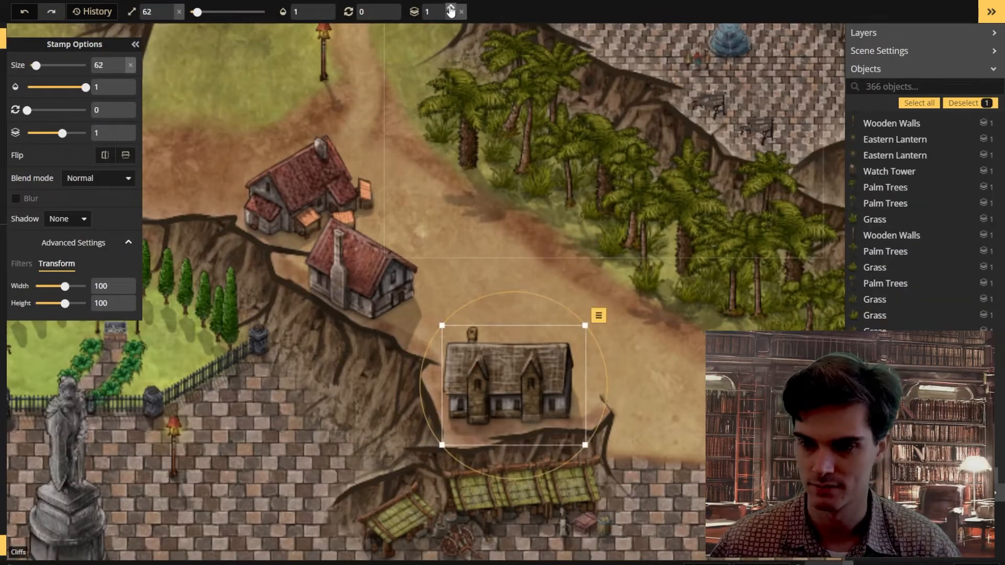
pyautogui.click(278, 400)
pyautogui.scroll(-6, 272, 405)
pyautogui.scroll(-2, 264, 415)
pyautogui.scroll(6, 302, 418)
pyautogui.press('b')
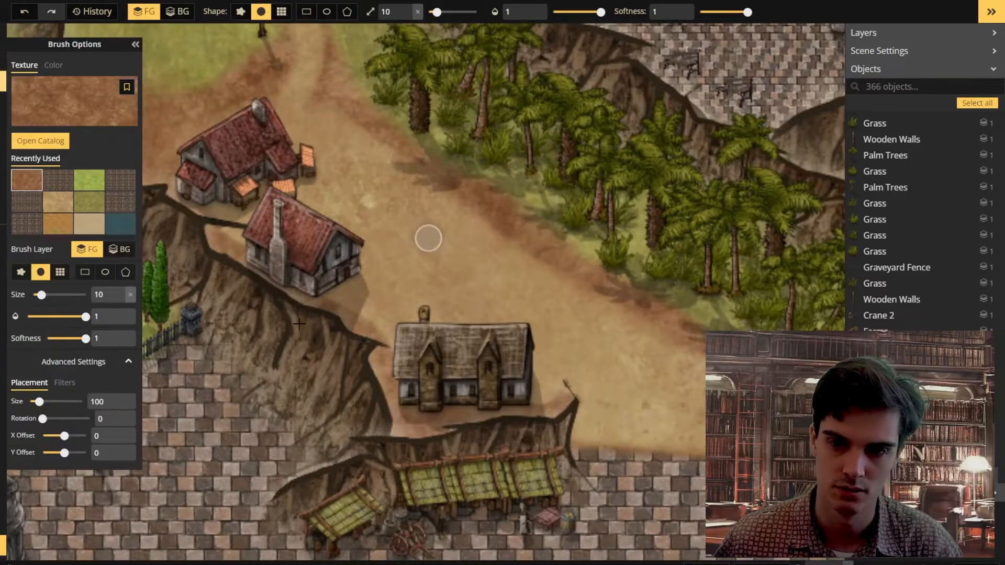
pyautogui.scroll(-8, 391, 403)
pyautogui.scroll(3, 386, 403)
# Replace the upper red-roofed house beside the road above the garden with a horizontally flipped Tudor Town house.
pyautogui.press('v')
pyautogui.click(359, 348)
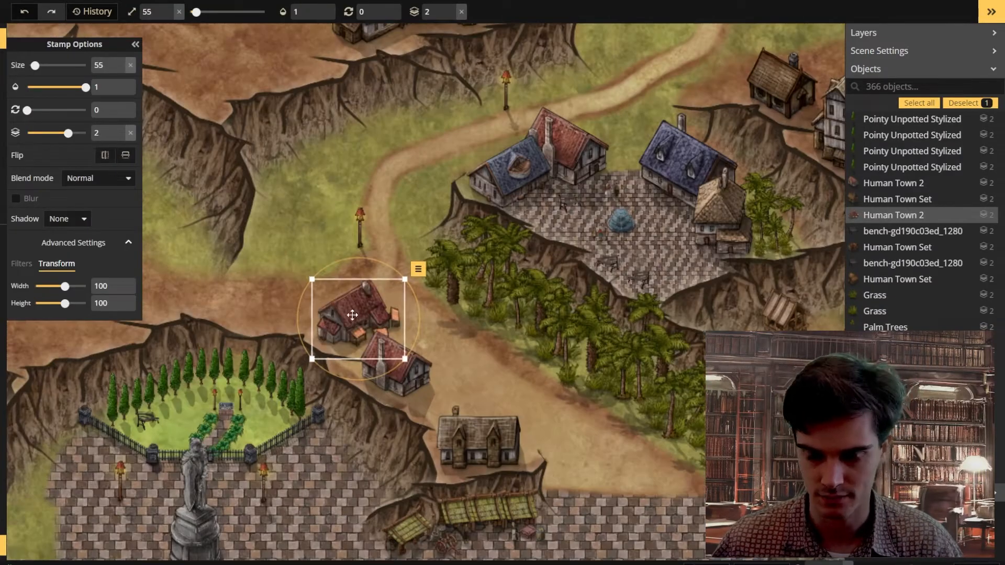
pyautogui.press('Delete')
pyautogui.press('Right')
pyautogui.press('Right')
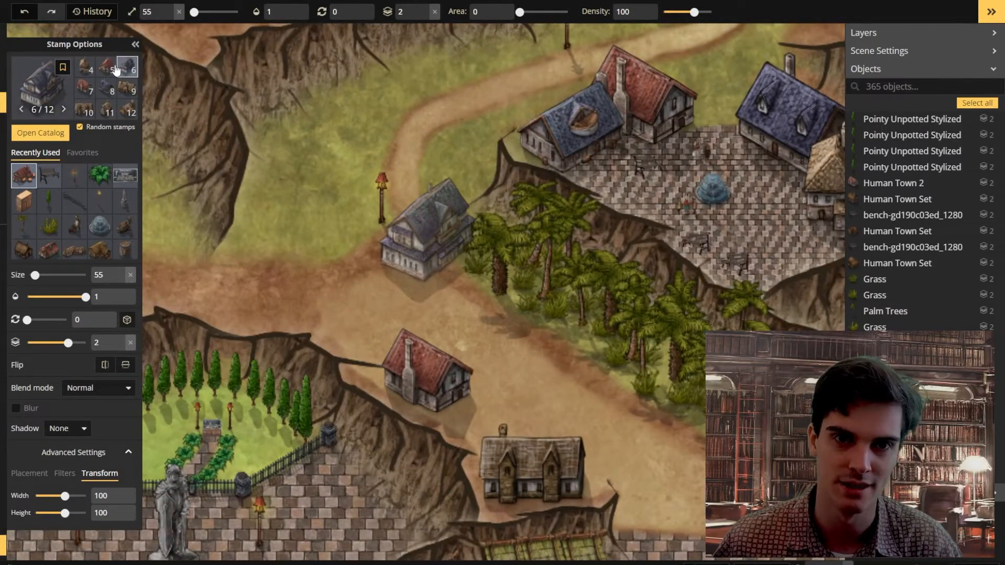
pyautogui.click(125, 227)
pyautogui.click(105, 365)
pyautogui.click(368, 328)
pyautogui.scroll(-5, 367, 329)
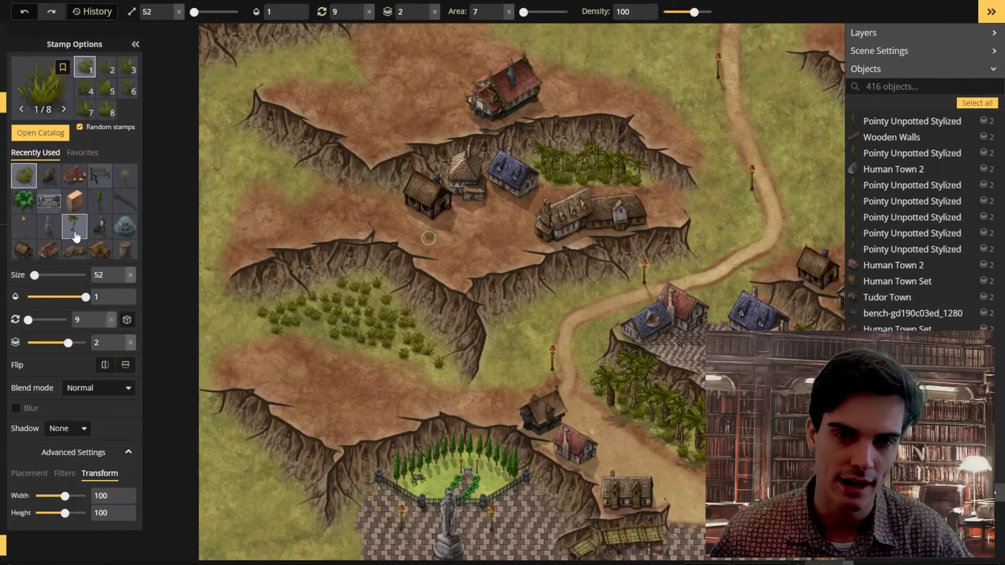
# Set the stamp area to 0 and plant size 52 palm trees on layer 2 across the grass patch on the terrace above the garden.
pyautogui.click(310, 314)
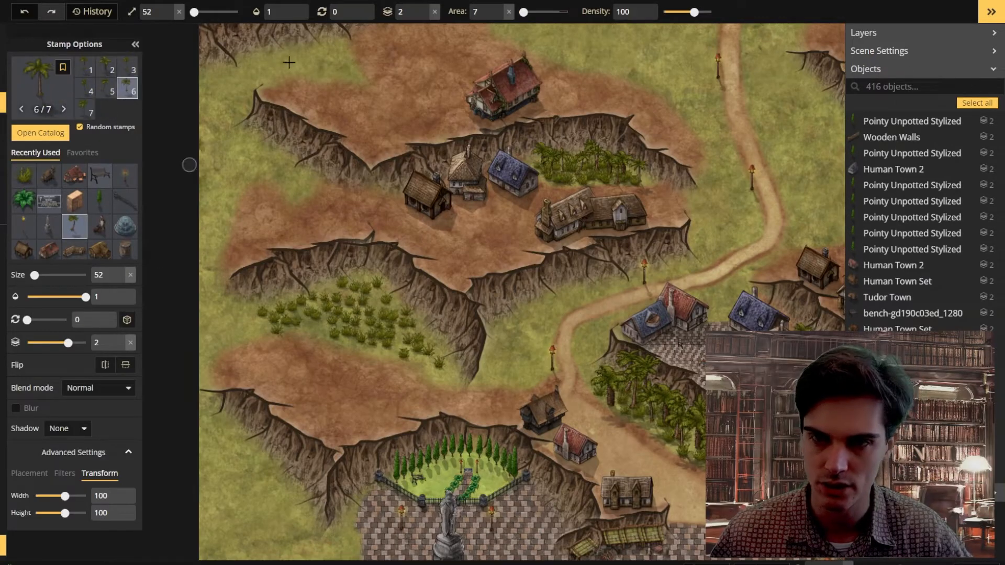
pyautogui.moveTo(523, 11); pyautogui.dragTo(520, 11)
pyautogui.moveTo(291, 317)
pyautogui.mouseDown()
pyautogui.moveTo(317, 326)
pyautogui.moveTo(321, 307)
pyautogui.moveTo(310, 324)
pyautogui.moveTo(358, 307)
pyautogui.moveTo(347, 297)
pyautogui.moveTo(372, 340)
pyautogui.mouseUp()
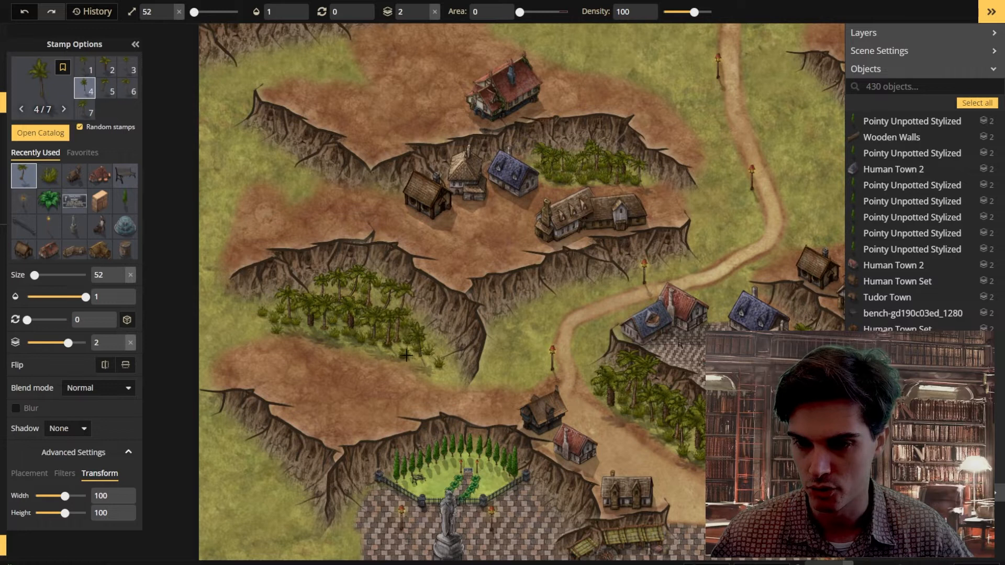
# Thicken the new grove with more grass tufts and size 52 palm trees on layer 2, including along its lower edge.
pyautogui.scroll(3, 406, 355)
pyautogui.click(49, 175)
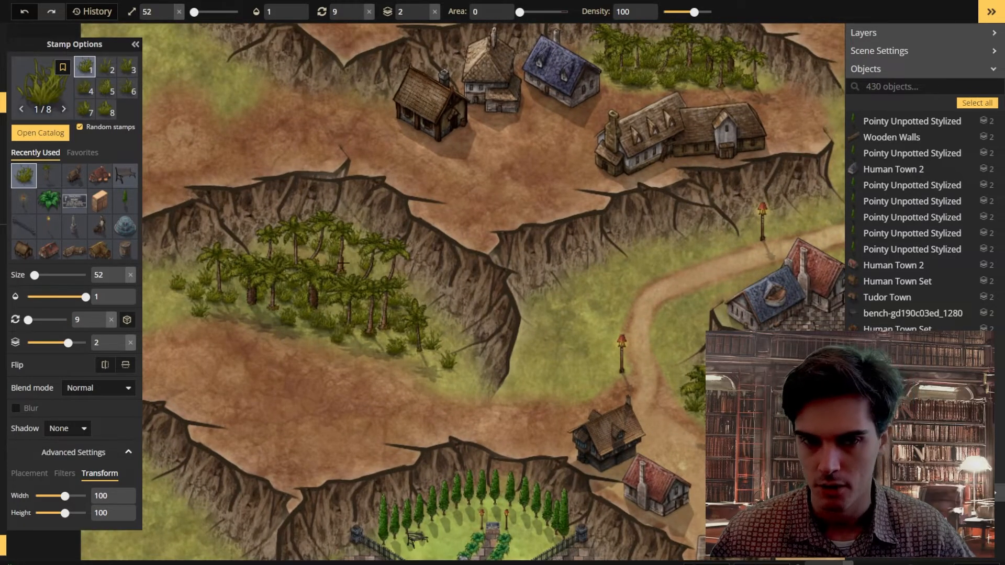
pyautogui.click(50, 175)
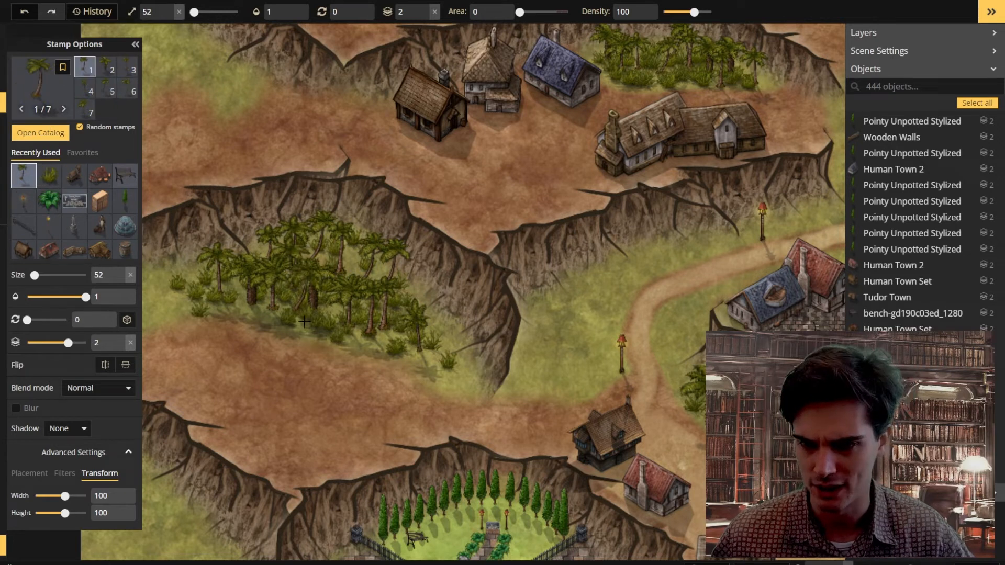
pyautogui.click(351, 277)
pyautogui.click(360, 244)
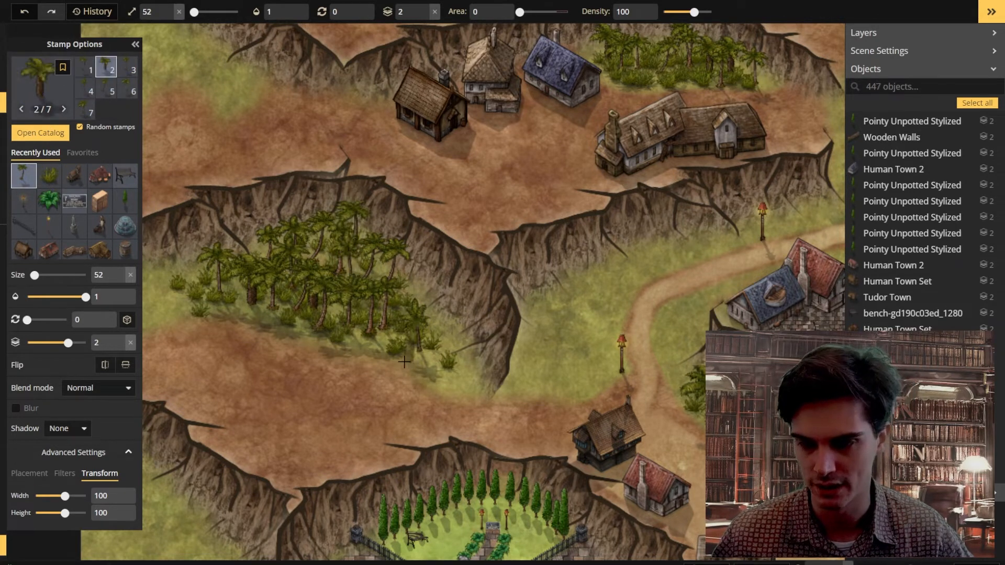
pyautogui.click(391, 343)
pyautogui.click(452, 386)
pyautogui.click(204, 300)
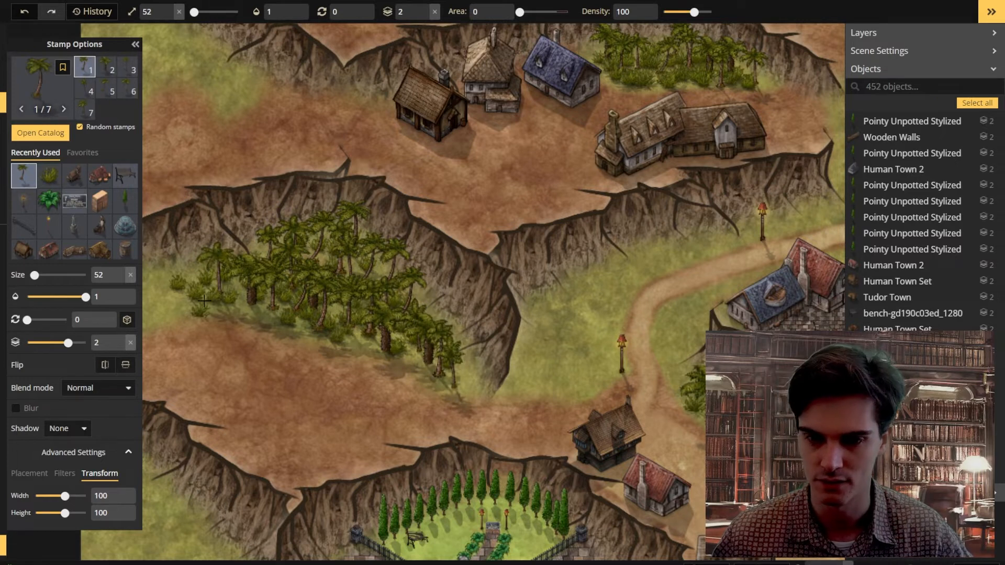
pyautogui.click(257, 267)
pyautogui.click(270, 263)
pyautogui.click(356, 346)
pyautogui.scroll(-5, 356, 342)
pyautogui.moveTo(516, 356); pyautogui.dragTo(375, 312)
pyautogui.scroll(-1, 419, 345)
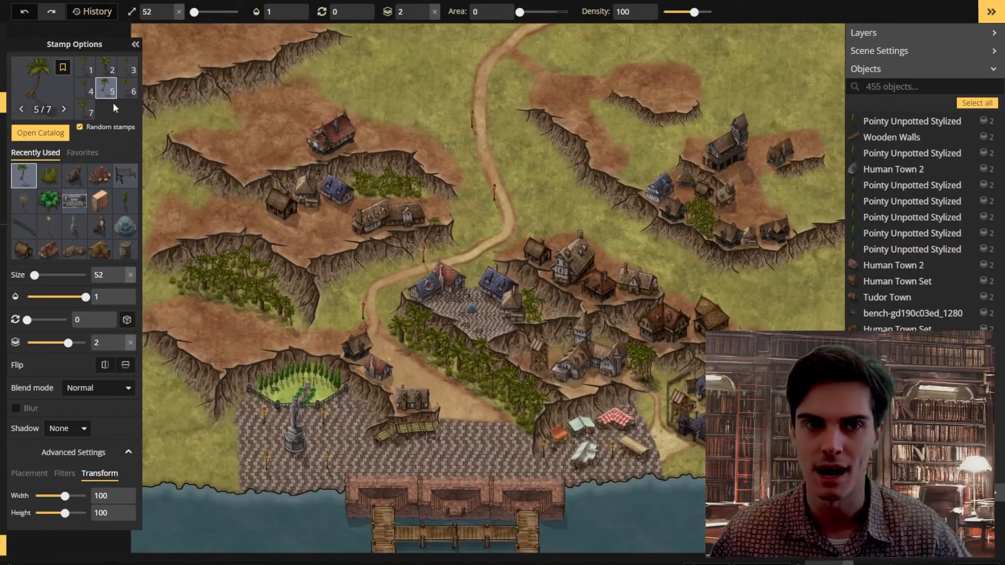
pyautogui.click(3, 39)
pyautogui.click(472, 122)
pyautogui.scroll(-3, 450, 184)
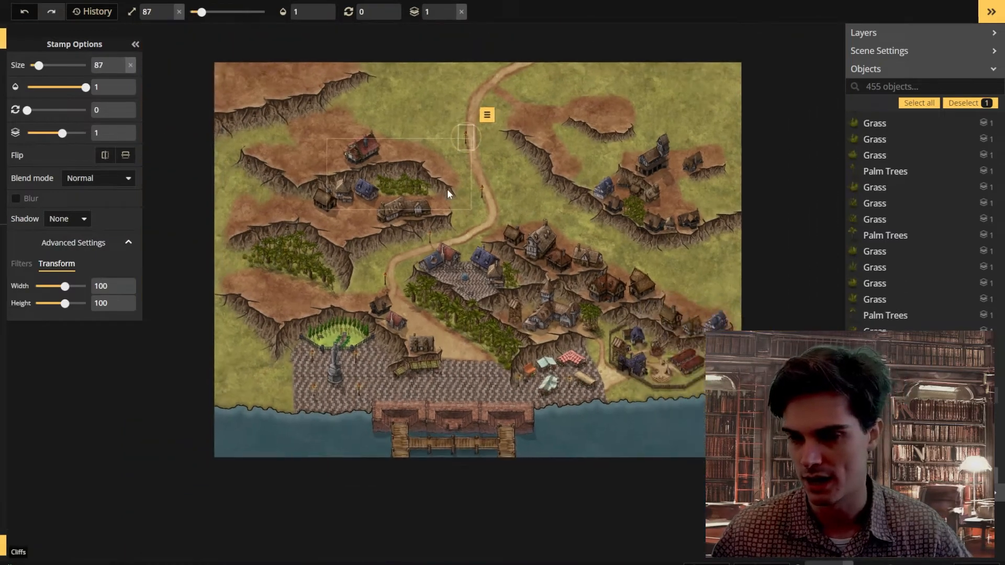
# Examine the map from the docks and fenced camp up to the houses on the terraces above the paved square.
pyautogui.click(430, 94)
pyautogui.moveTo(518, 269); pyautogui.dragTo(451, 296)
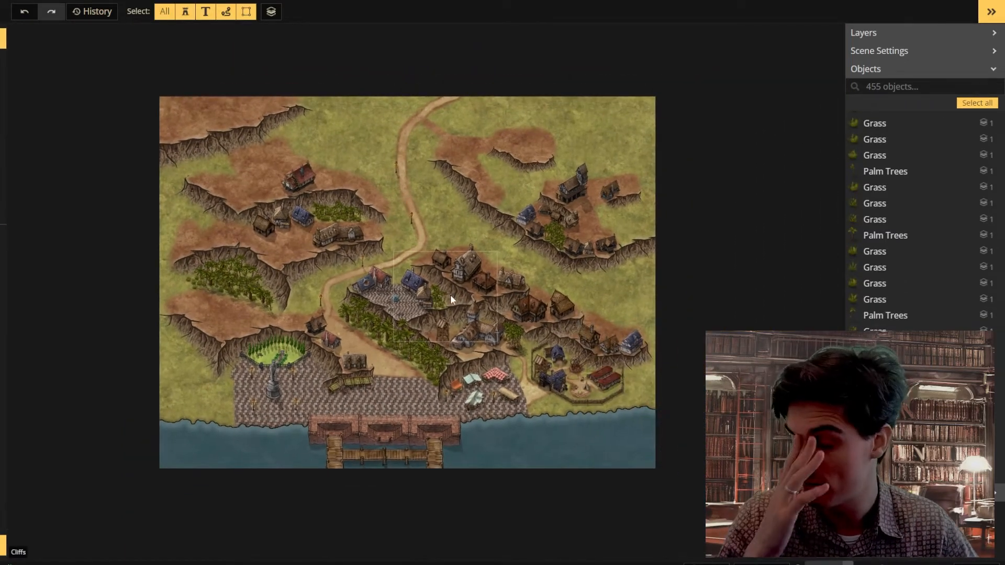
pyautogui.scroll(1, 518, 387)
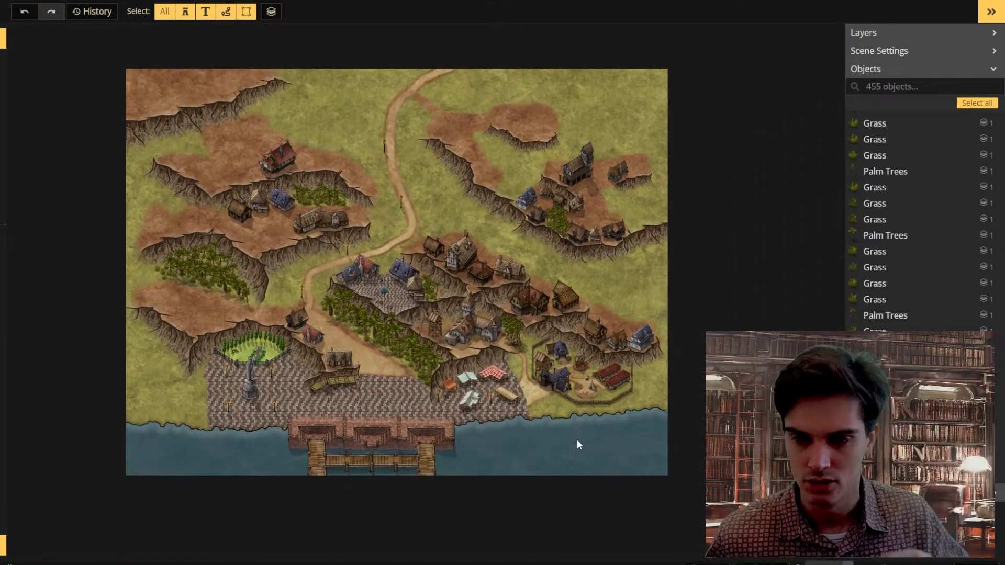
pyautogui.scroll(3, 570, 445)
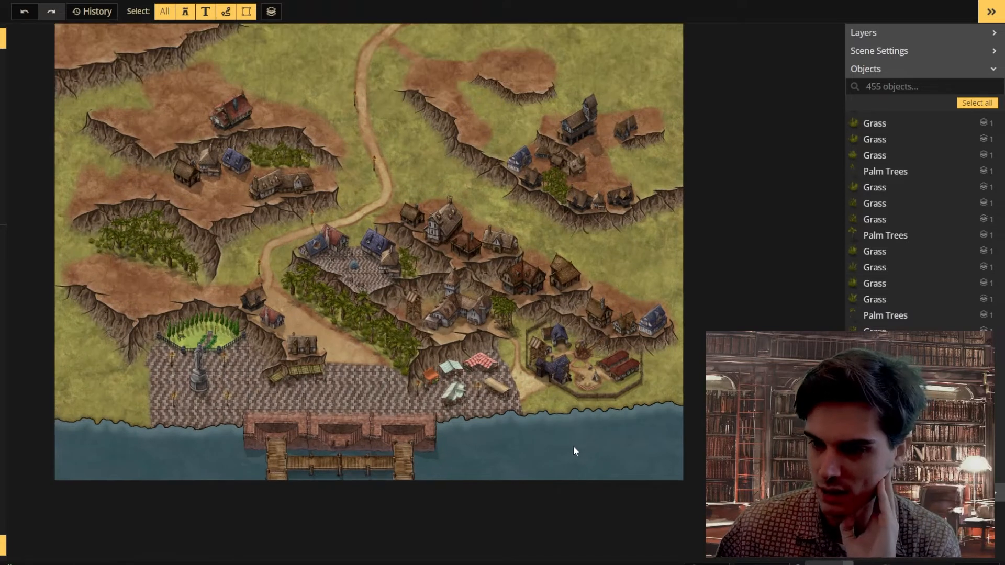
pyautogui.scroll(1, 567, 415)
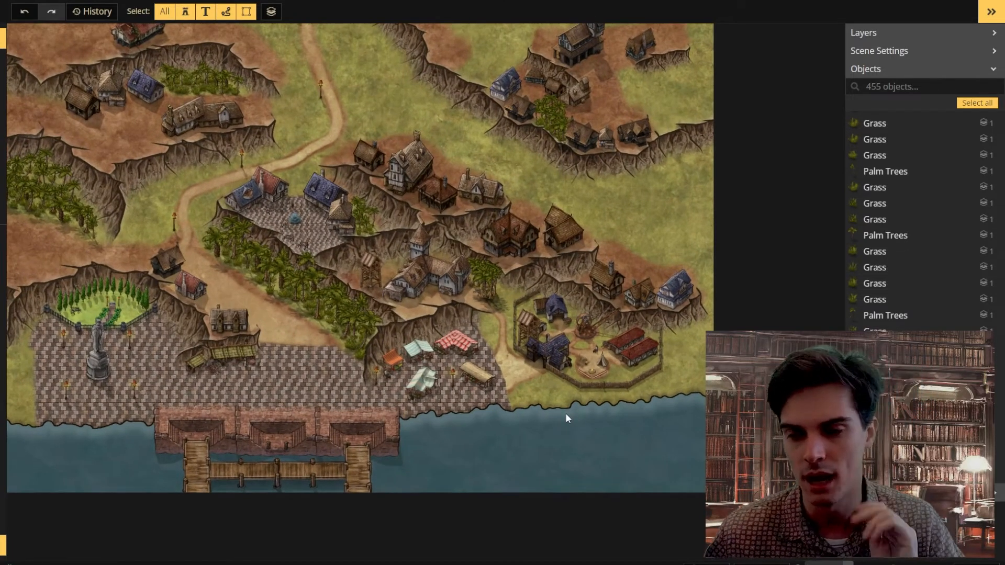
pyautogui.scroll(2, 589, 418)
pyautogui.scroll(-2, 589, 417)
pyautogui.scroll(-1, 466, 121)
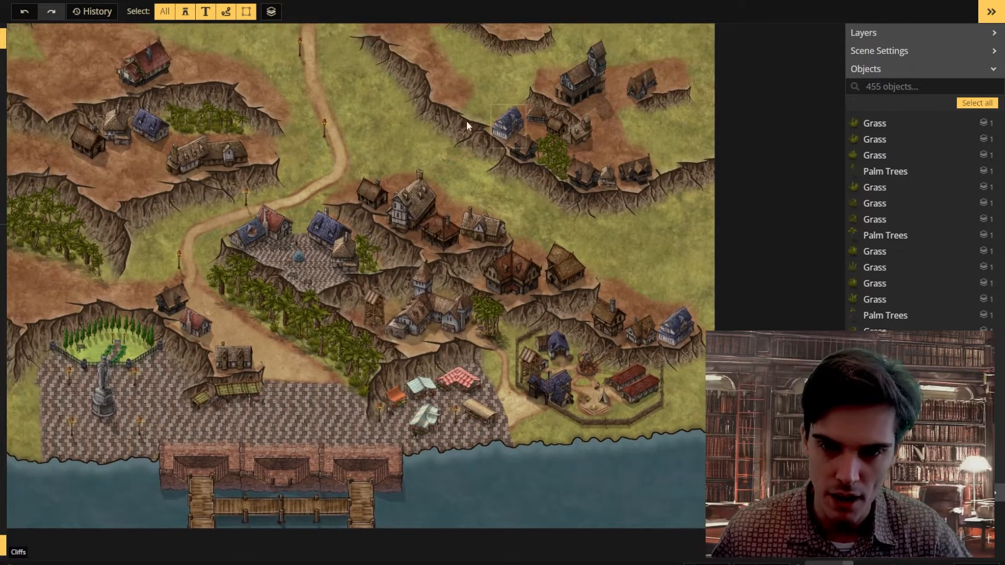
pyautogui.scroll(-1, 409, 282)
pyautogui.scroll(4, 453, 302)
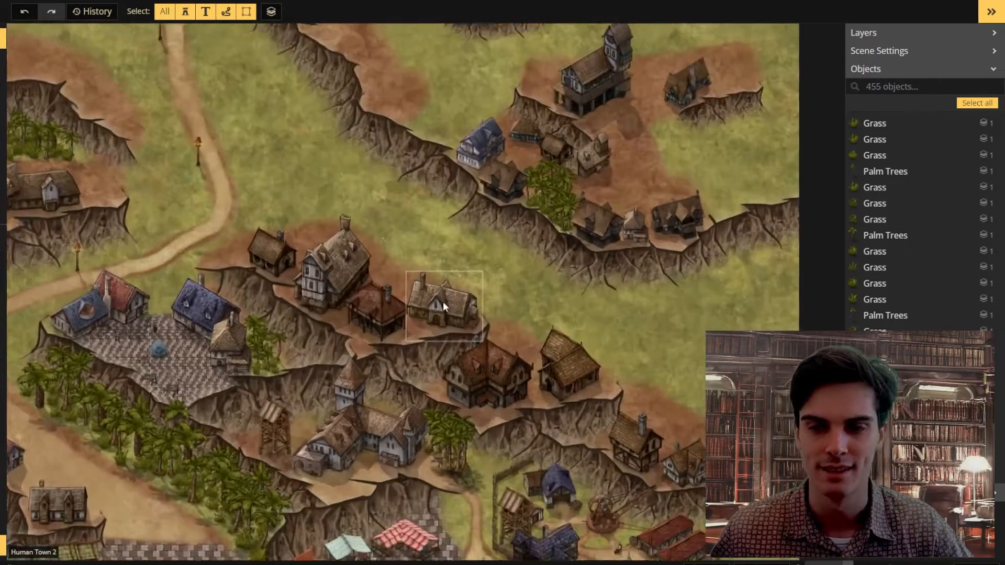
pyautogui.scroll(3, 361, 290)
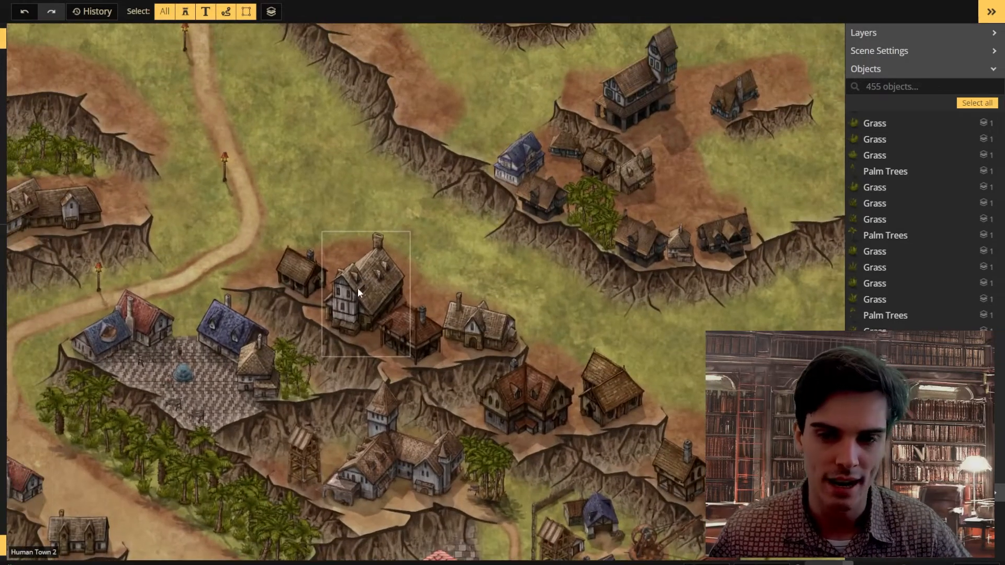
# Paint the sand texture with a size 20 brush around the houses on the terrace above the paved square.
pyautogui.click(2, 93)
pyautogui.click(59, 201)
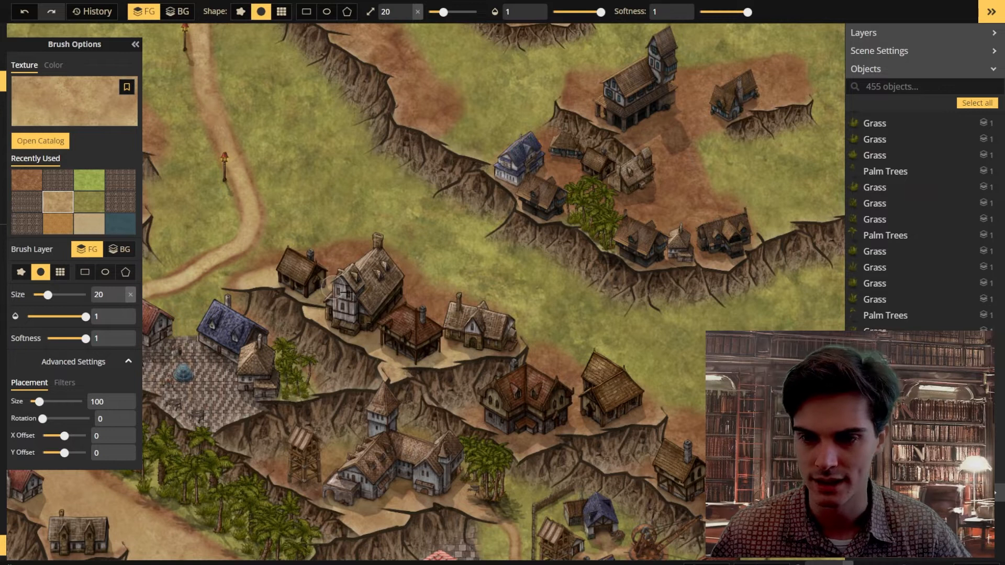
pyautogui.moveTo(350, 268)
pyautogui.mouseDown()
pyautogui.moveTo(274, 295)
pyautogui.moveTo(328, 352)
pyautogui.mouseUp()
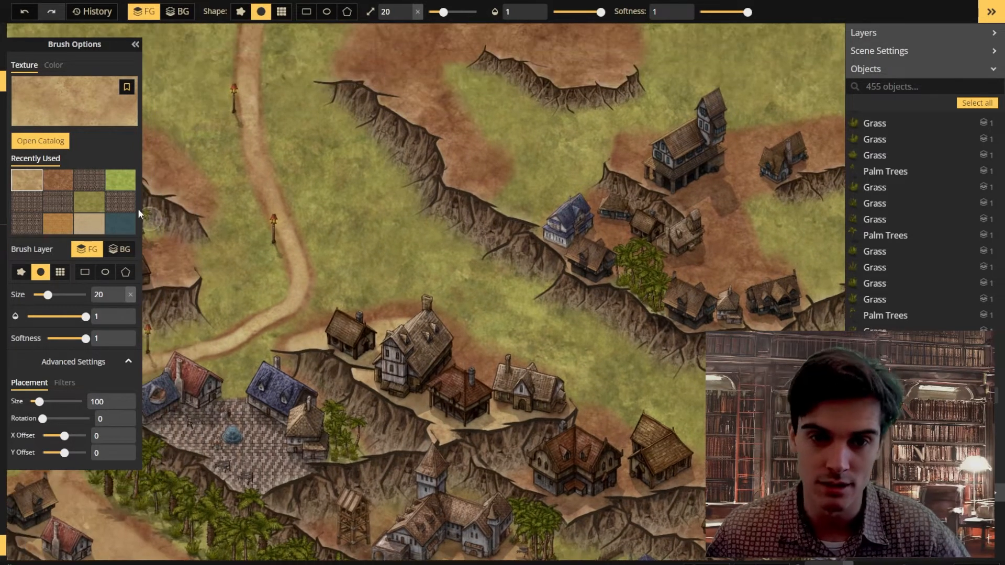
# Paint reddish-brown dirt with a size 20 brush between the road bend and the terrace above the paved square.
pyautogui.click(59, 181)
pyautogui.scroll(2, 408, 324)
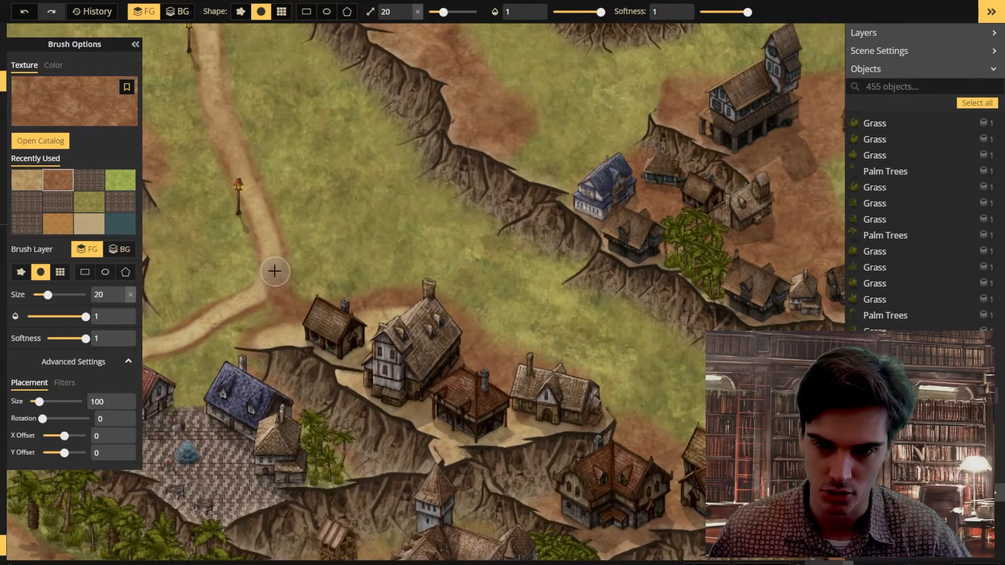
pyautogui.moveTo(265, 325)
pyautogui.mouseDown()
pyautogui.moveTo(283, 296)
pyautogui.moveTo(279, 272)
pyautogui.mouseUp()
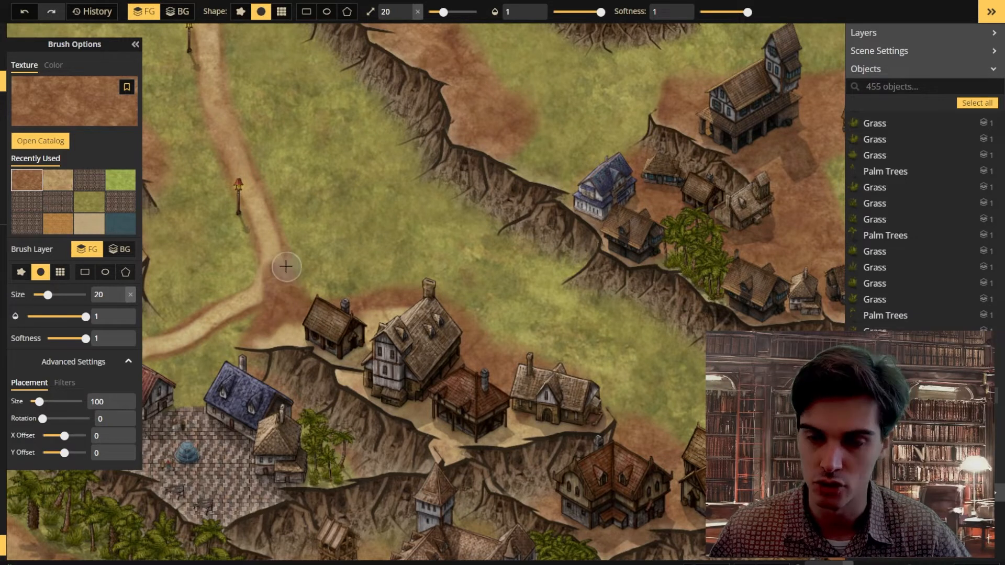
# Paint sand over the dirt junction between road and terrace and along the back of the houses, undoing one stroke.
pyautogui.click(72, 180)
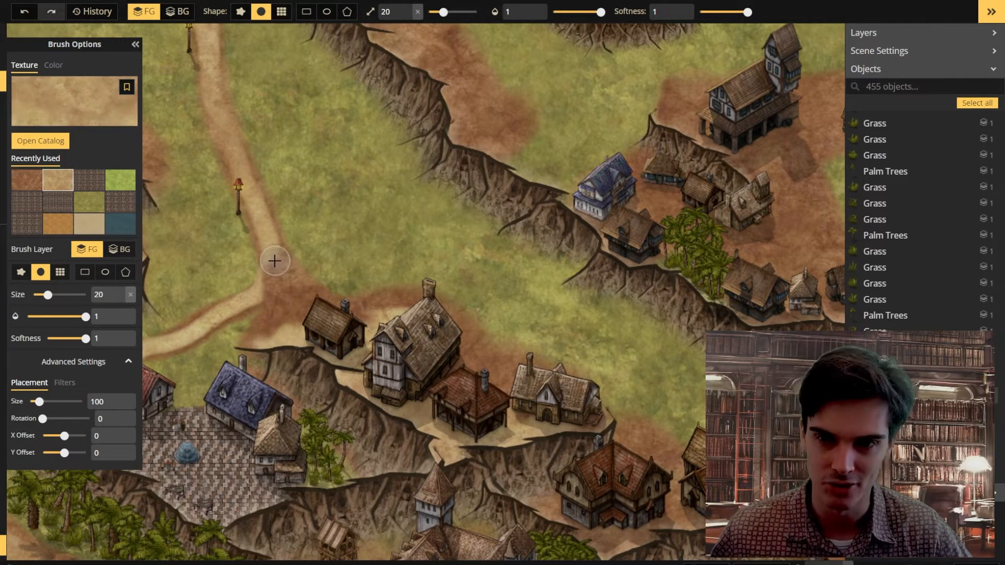
pyautogui.moveTo(299, 297); pyautogui.dragTo(347, 328)
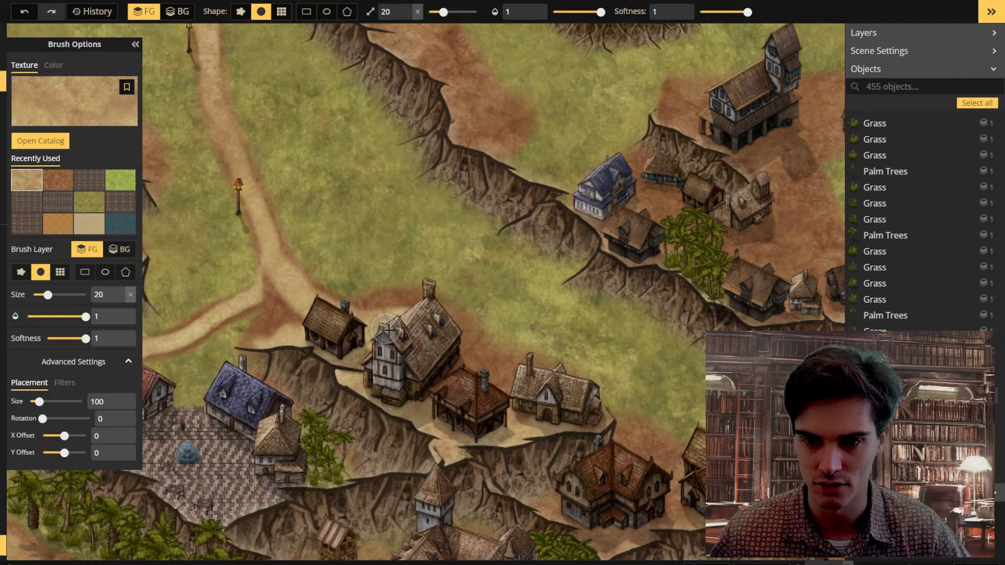
pyautogui.hotkey('ctrl', 'z')
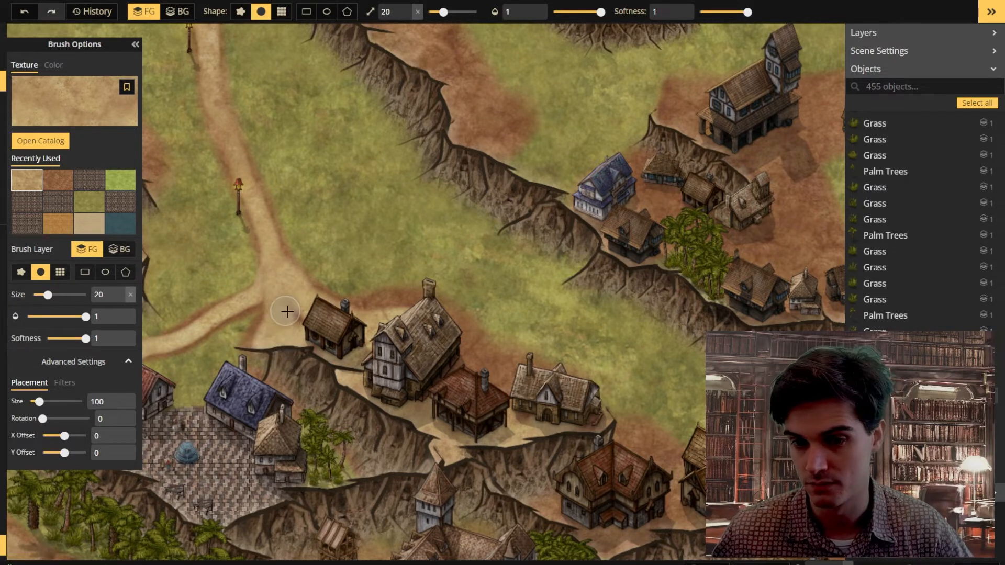
pyautogui.scroll(3, 287, 312)
pyautogui.moveTo(360, 316); pyautogui.dragTo(245, 233)
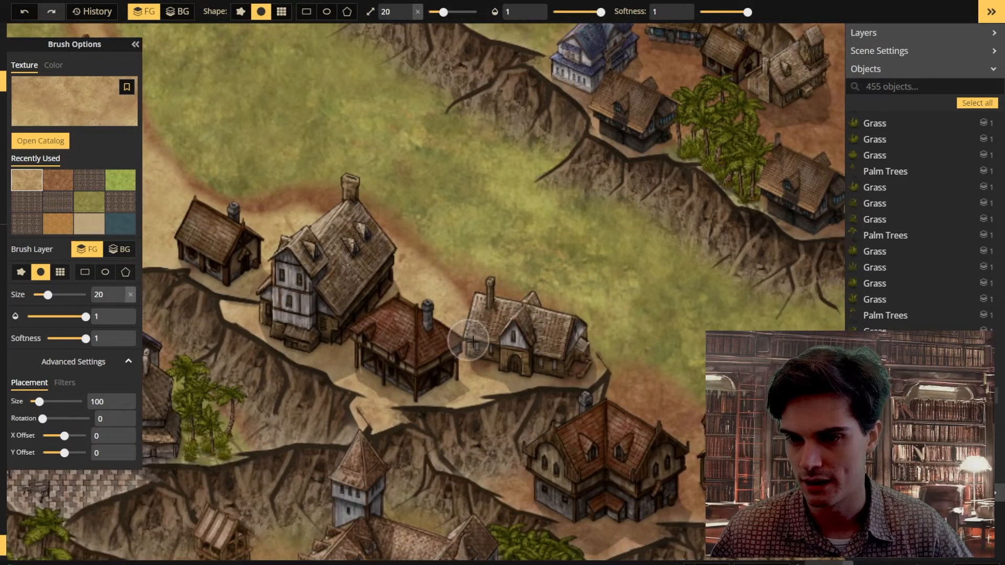
pyautogui.scroll(-3, 439, 345)
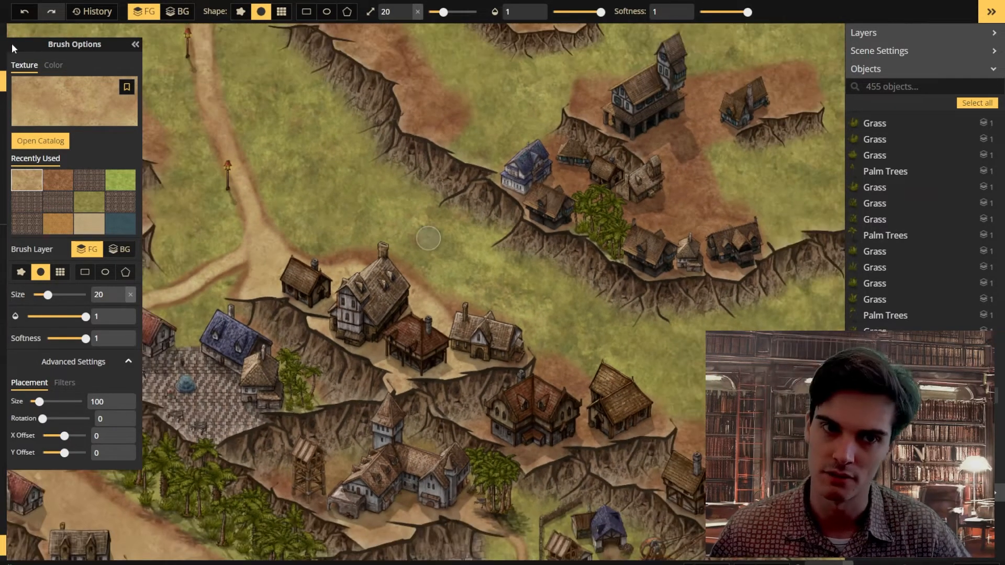
# Move the tall house and the red-roofed open building back toward the rear edge of the terrace above the paved square.
pyautogui.click(3, 40)
pyautogui.moveTo(353, 311); pyautogui.dragTo(364, 292)
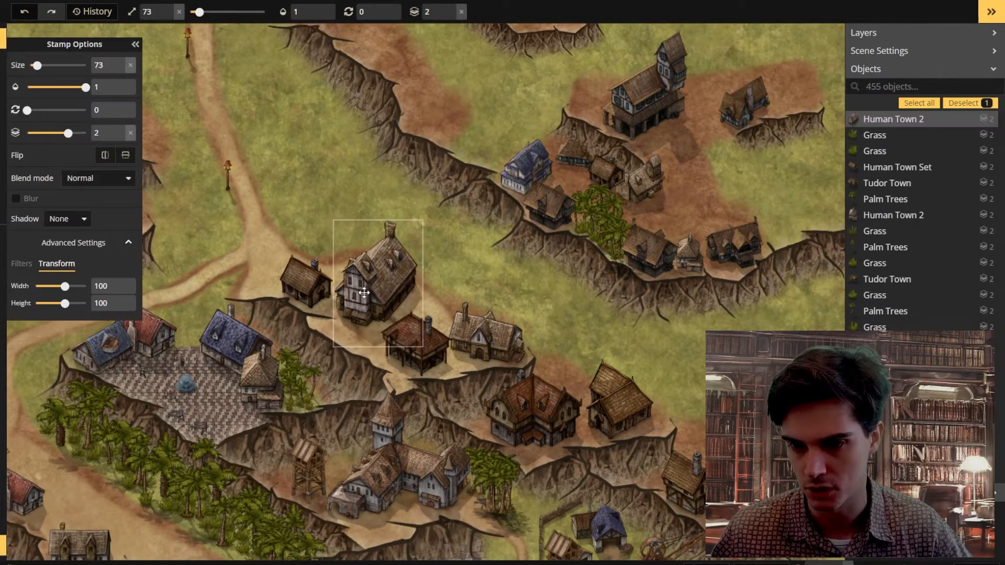
pyautogui.click(425, 360)
pyautogui.scroll(1, 432, 345)
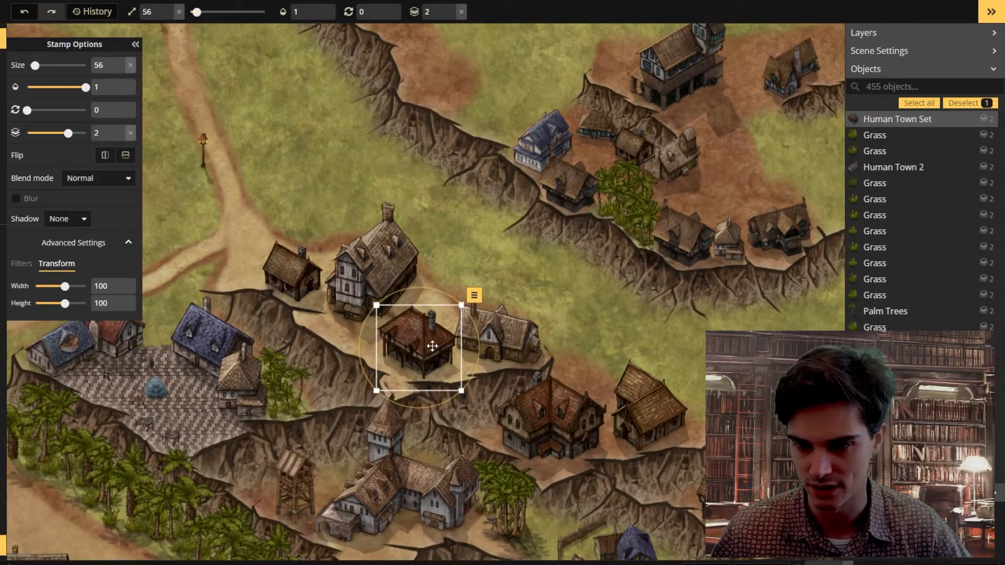
pyautogui.click(512, 348)
pyautogui.moveTo(417, 354); pyautogui.dragTo(428, 321)
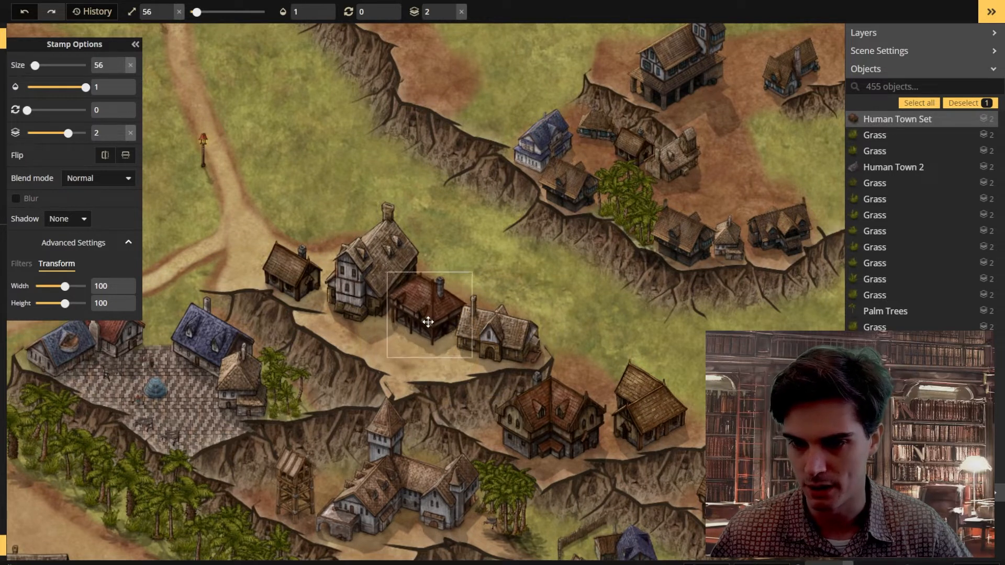
pyautogui.scroll(2, 413, 346)
pyautogui.moveTo(324, 270); pyautogui.dragTo(323, 262)
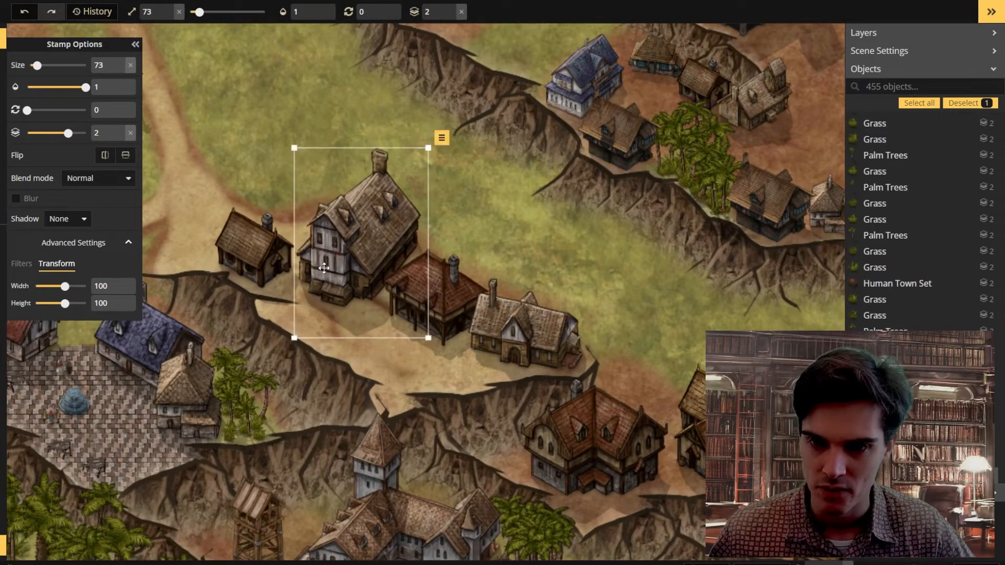
# Delete the small brown house beside the tall house on the terrace above the paved square.
pyautogui.click(252, 256)
pyautogui.moveTo(252, 256); pyautogui.dragTo(247, 253)
pyautogui.press('Delete')
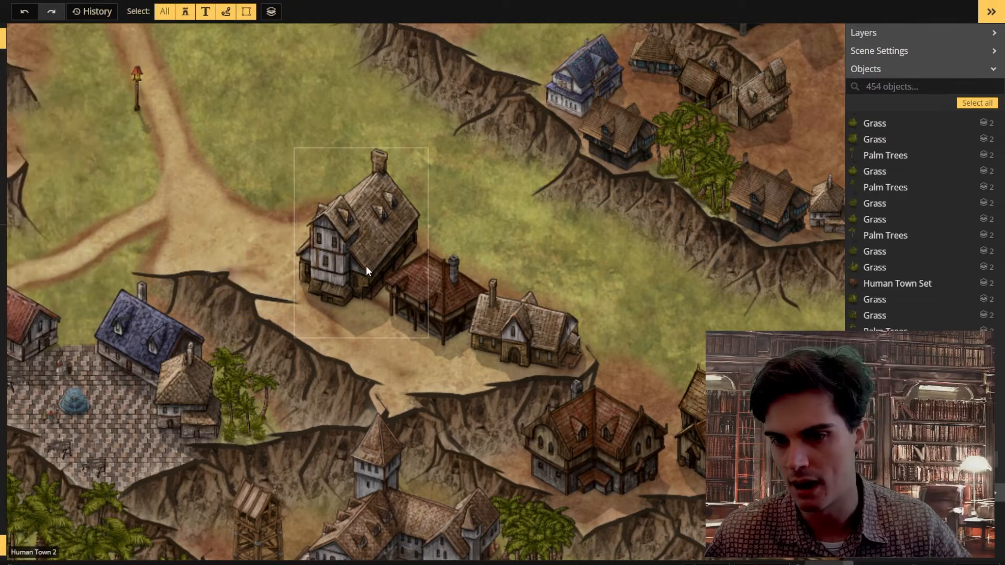
# Nudge the tall house and the red-roofed open building slightly west along the terrace.
pyautogui.click(366, 266)
pyautogui.click(439, 315)
pyautogui.moveTo(439, 315); pyautogui.dragTo(433, 313)
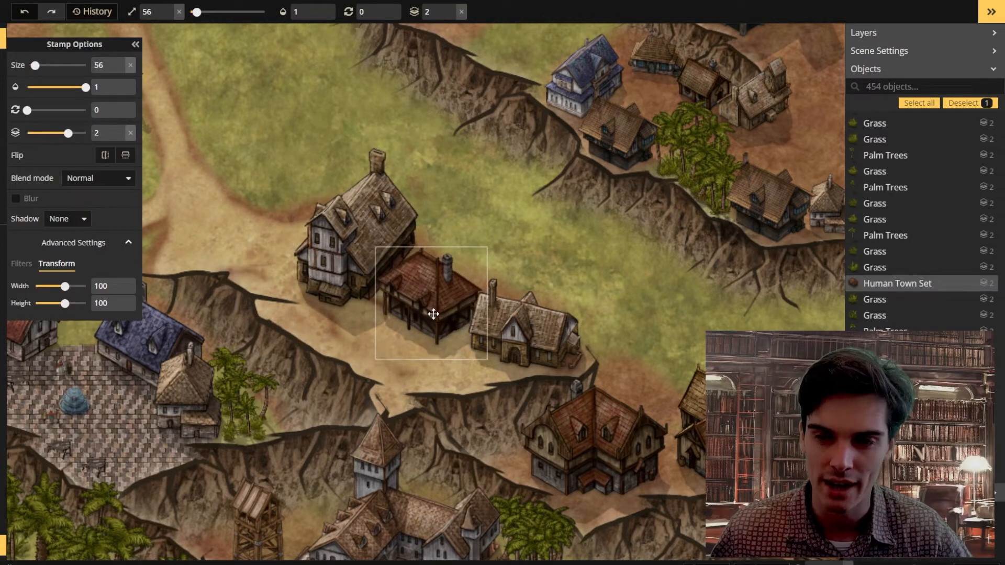
pyautogui.click(528, 340)
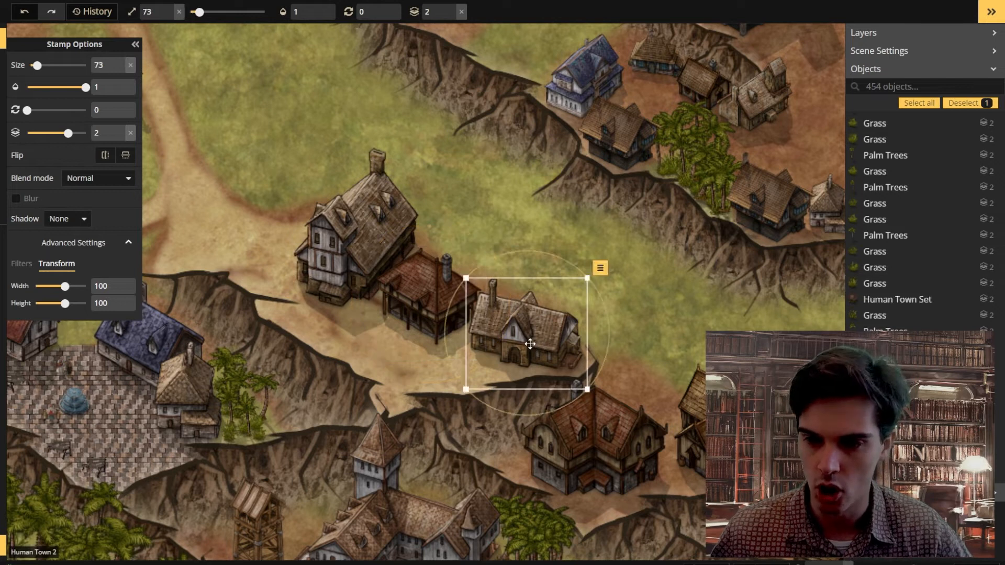
# Paint sand with a size 30 brush across the northern terrace and the dirt patch above its short cliff.
pyautogui.scroll(-2, 486, 363)
pyautogui.moveTo(517, 383); pyautogui.dragTo(346, 345)
pyautogui.scroll(-1, 346, 346)
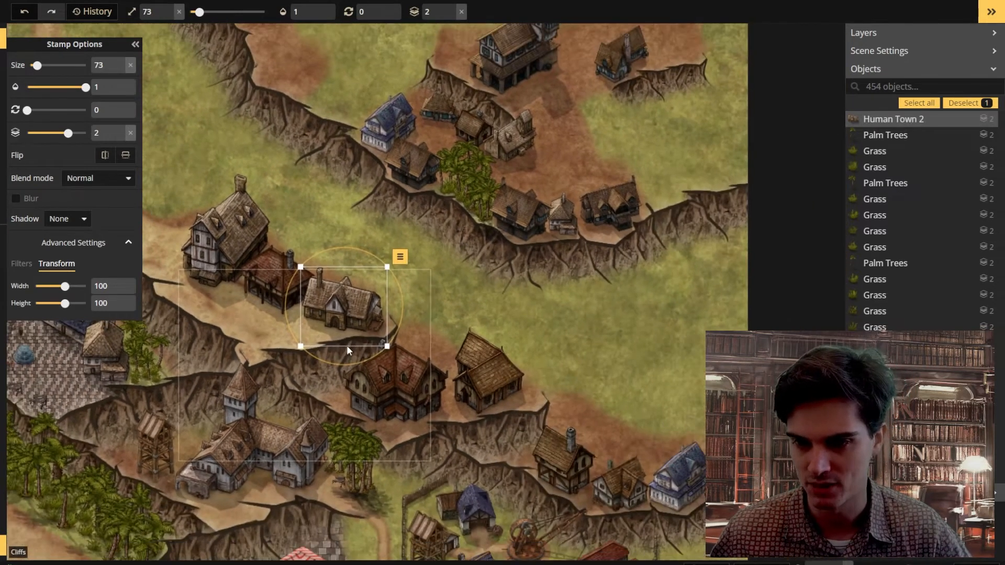
pyautogui.scroll(-2, 353, 341)
pyautogui.moveTo(345, 324); pyautogui.dragTo(326, 305)
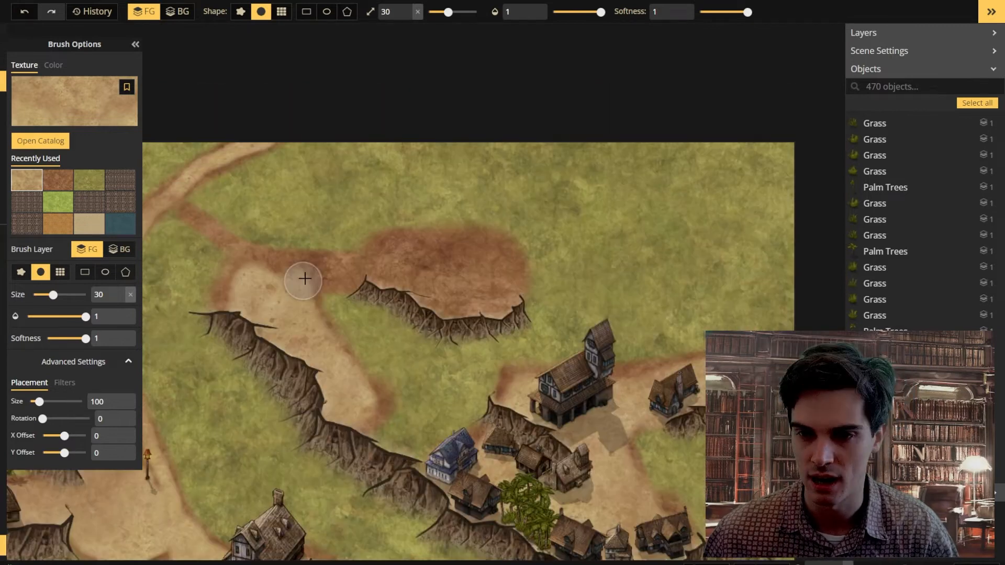
pyautogui.moveTo(298, 273); pyautogui.dragTo(441, 306)
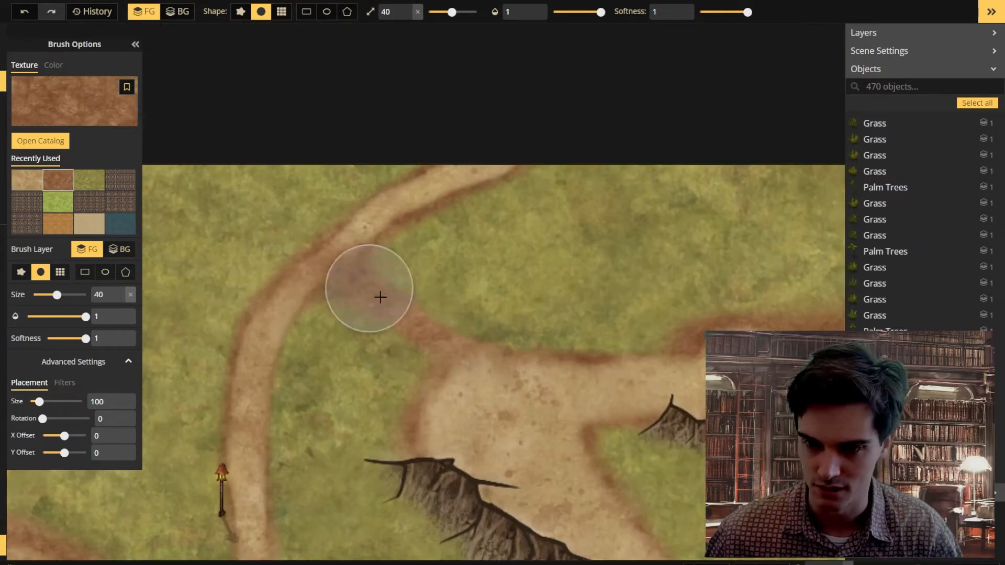
# Widen the link between the main road and northern terrace with size 40 dirt, and cover its middle with size 30 sand.
pyautogui.moveTo(379, 294)
pyautogui.mouseDown()
pyautogui.moveTo(420, 271)
pyautogui.moveTo(502, 405)
pyautogui.mouseUp()
pyautogui.click(58, 181)
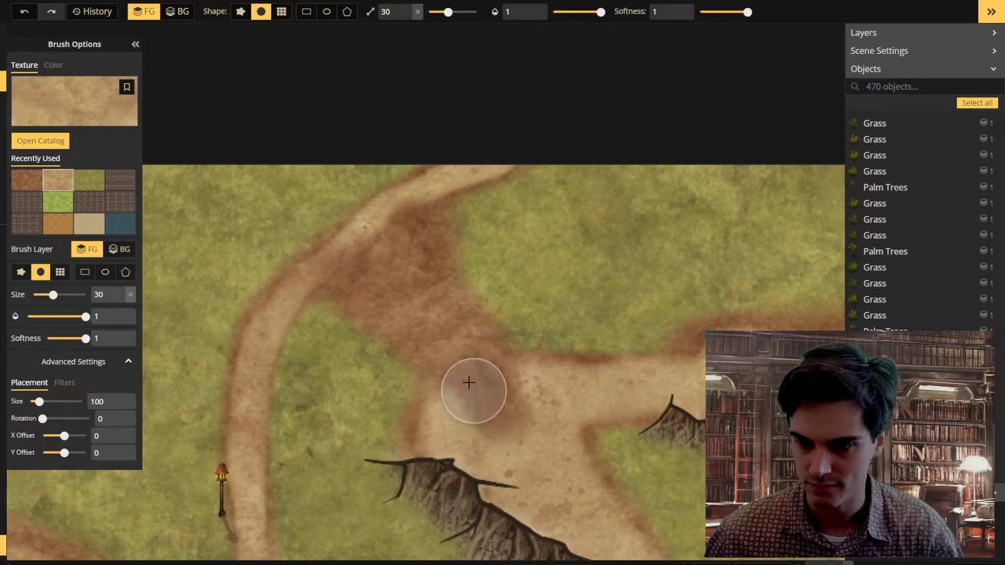
pyautogui.moveTo(437, 345); pyautogui.dragTo(392, 253)
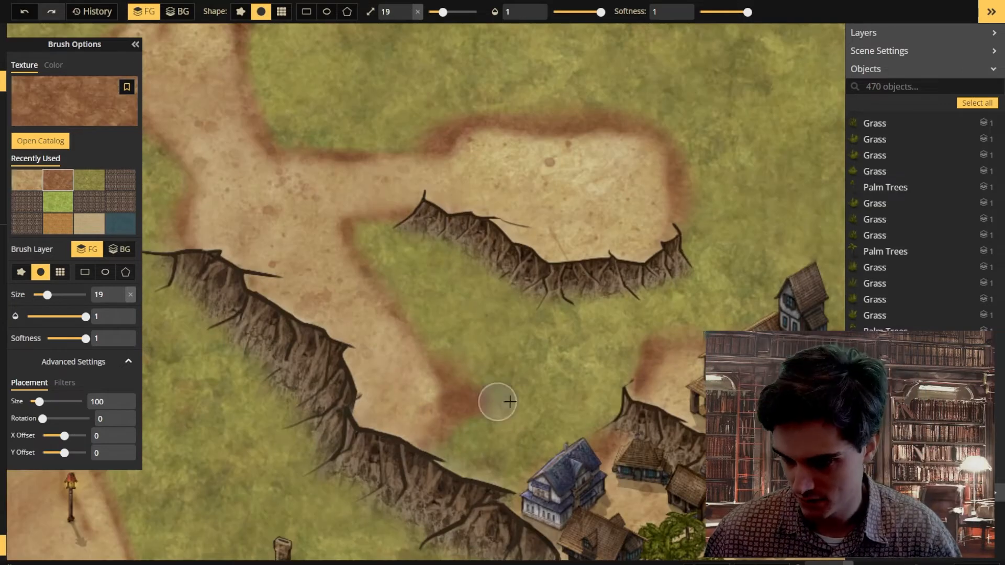
# Paint a path from the northern terrace to the eastern village using size 19 dirt edging and a size 14 sand centre.
pyautogui.moveTo(495, 400); pyautogui.dragTo(609, 415)
pyautogui.click(70, 184)
pyautogui.moveTo(664, 371)
pyautogui.mouseDown()
pyautogui.moveTo(545, 406)
pyautogui.moveTo(612, 445)
pyautogui.mouseUp()
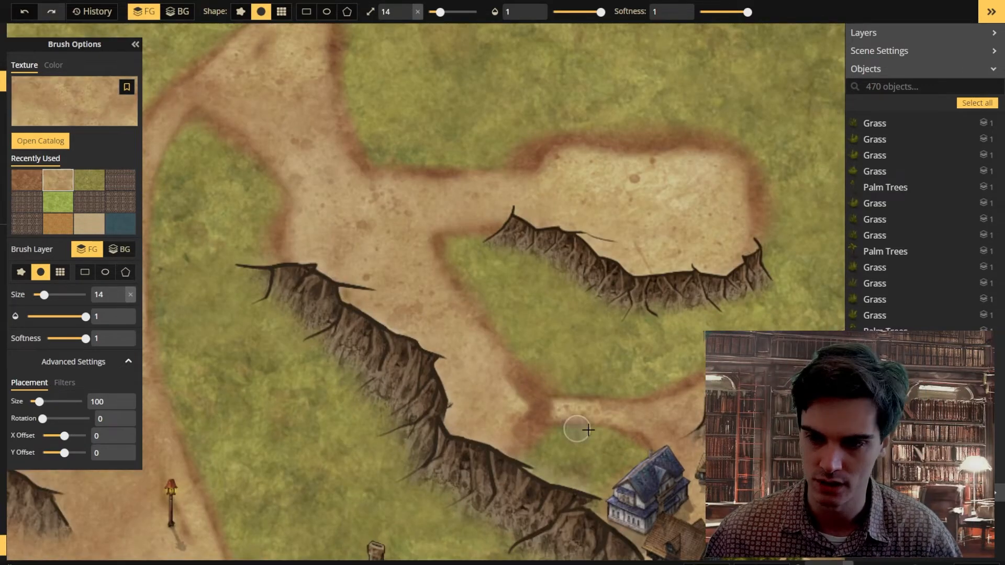
pyautogui.moveTo(579, 421); pyautogui.dragTo(529, 417)
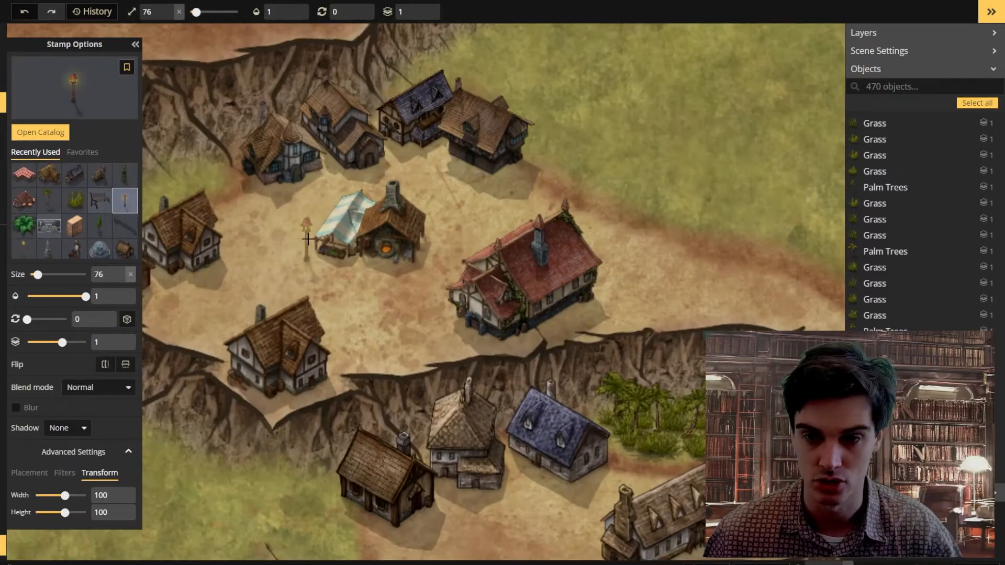
# Place size 76 lanterns on layer 1 beside the striped stall and among the western terrace houses.
pyautogui.click(308, 239)
pyautogui.scroll(1, 308, 239)
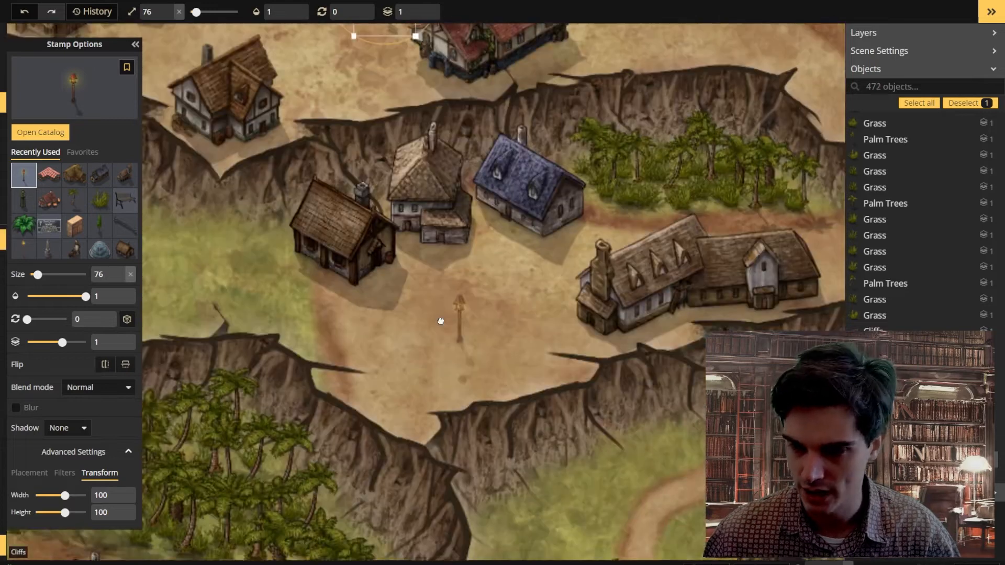
pyautogui.moveTo(440, 321); pyautogui.dragTo(416, 324)
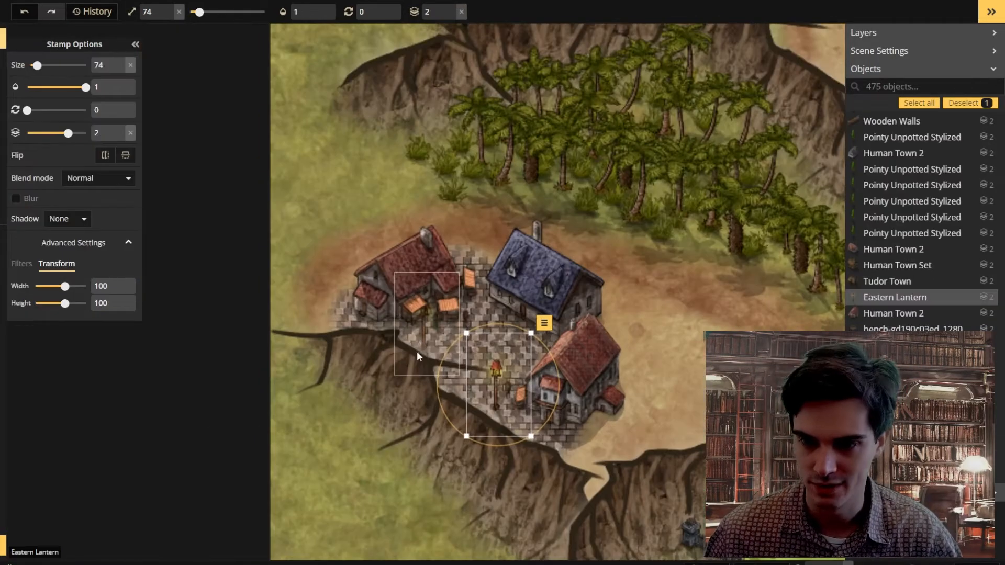
pyautogui.click(421, 346)
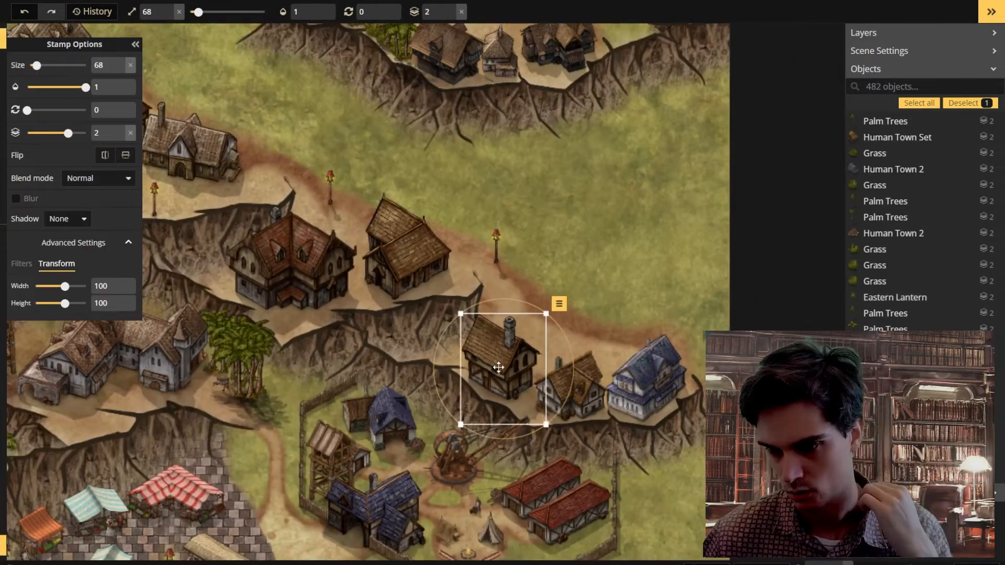
# Pave the ground before the houses above the fenced camp with cobblestone, using brush size 14 and texture size 10.
pyautogui.click(606, 396)
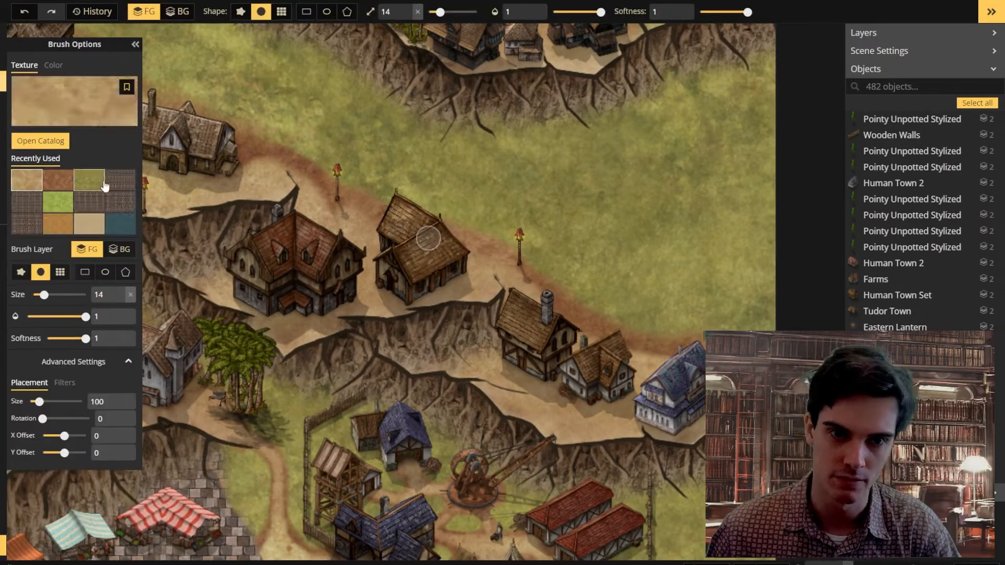
pyautogui.moveTo(538, 401); pyautogui.dragTo(485, 362)
pyautogui.moveTo(556, 403); pyautogui.dragTo(669, 429)
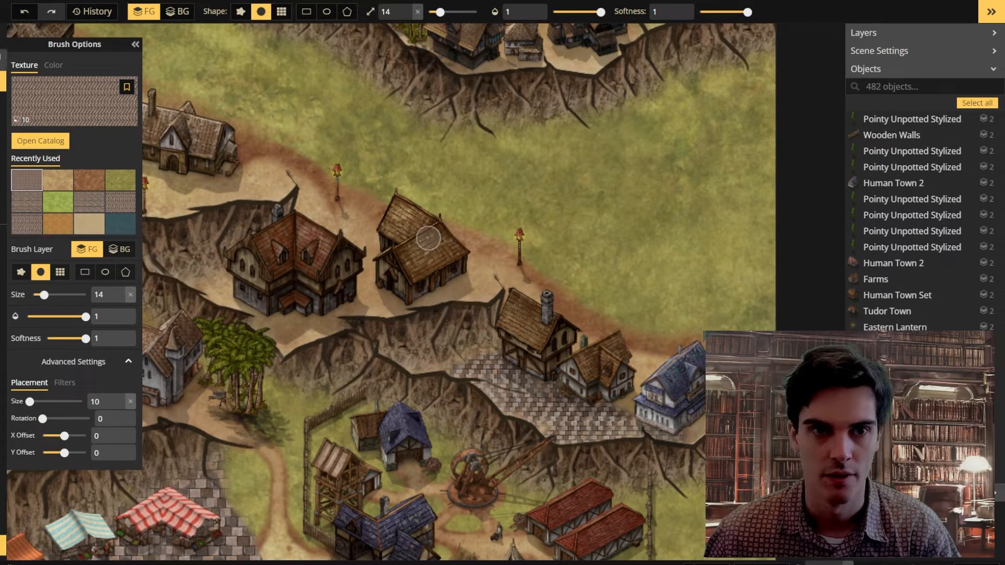
# Flip the blue-roofed house above the fenced camp horizontally and adjust the positions of the houses on that cobbled terrace.
pyautogui.click(2, 38)
pyautogui.click(671, 391)
pyautogui.click(105, 155)
pyautogui.scroll(2, 803, 466)
pyautogui.scroll(3, 691, 455)
pyautogui.moveTo(609, 371); pyautogui.dragTo(619, 352)
pyautogui.moveTo(556, 433); pyautogui.dragTo(564, 425)
# Touch up the ground around the eastern cobbled terrace and its houses with dirt, sand and grass at brush size 14.
pyautogui.press('b')
pyautogui.moveTo(554, 348)
pyautogui.mouseDown()
pyautogui.moveTo(574, 413)
pyautogui.moveTo(612, 398)
pyautogui.mouseUp()
pyautogui.click(89, 180)
pyautogui.moveTo(740, 327); pyautogui.dragTo(678, 325)
pyautogui.click(89, 180)
pyautogui.moveTo(522, 325)
pyautogui.mouseDown()
pyautogui.moveTo(427, 226)
pyautogui.moveTo(475, 228)
pyautogui.mouseUp()
pyautogui.moveTo(641, 261); pyautogui.dragTo(588, 153)
pyautogui.click(120, 180)
pyautogui.moveTo(607, 223)
pyautogui.mouseDown()
pyautogui.moveTo(579, 127)
pyautogui.moveTo(714, 298)
pyautogui.mouseUp()
pyautogui.click(89, 180)
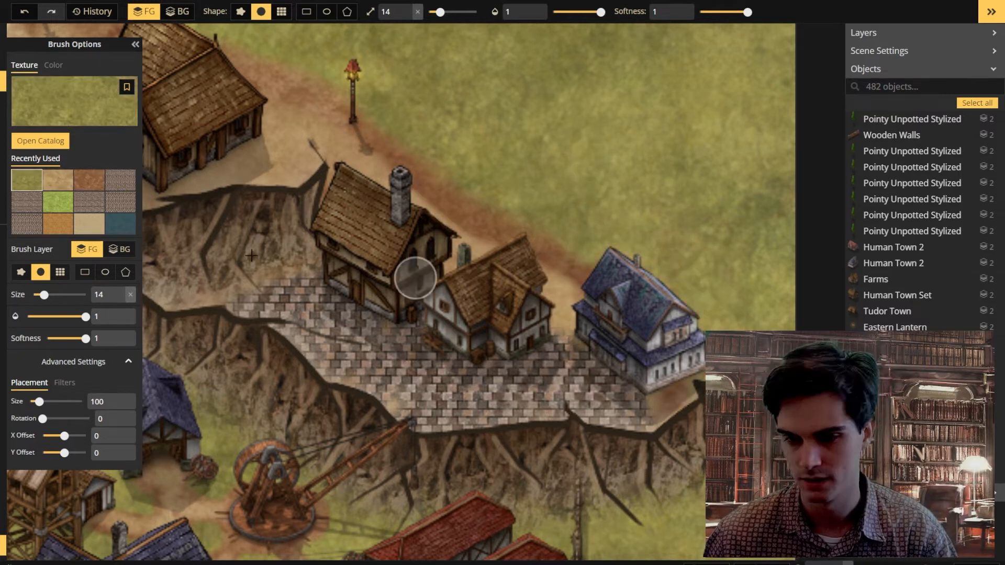
pyautogui.moveTo(664, 361); pyautogui.dragTo(667, 378)
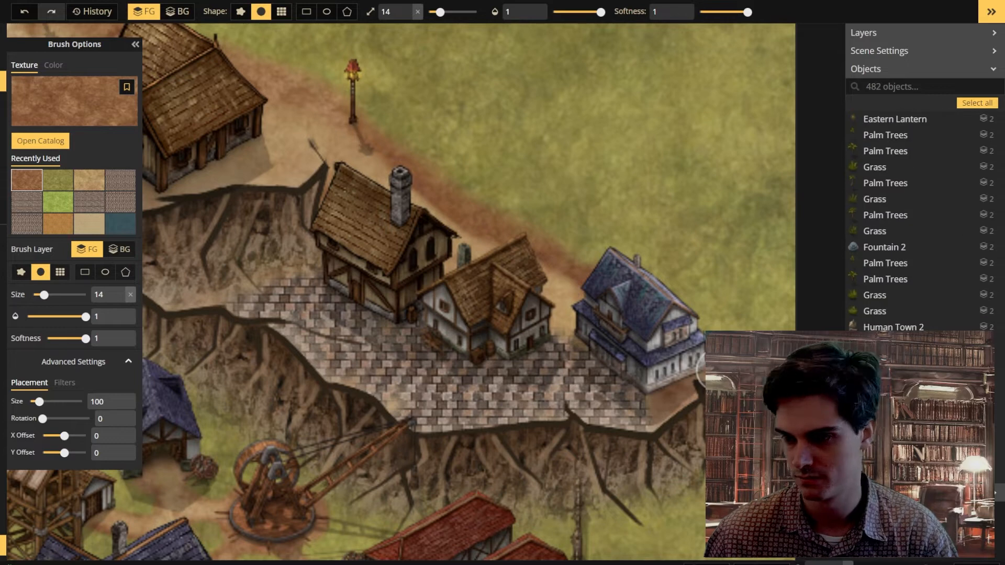
# Move the two brown wooden houses in the western village closer to its cobbled square and the red-roofed house.
pyautogui.press('v')
pyautogui.scroll(-3, 670, 356)
pyautogui.click(673, 315)
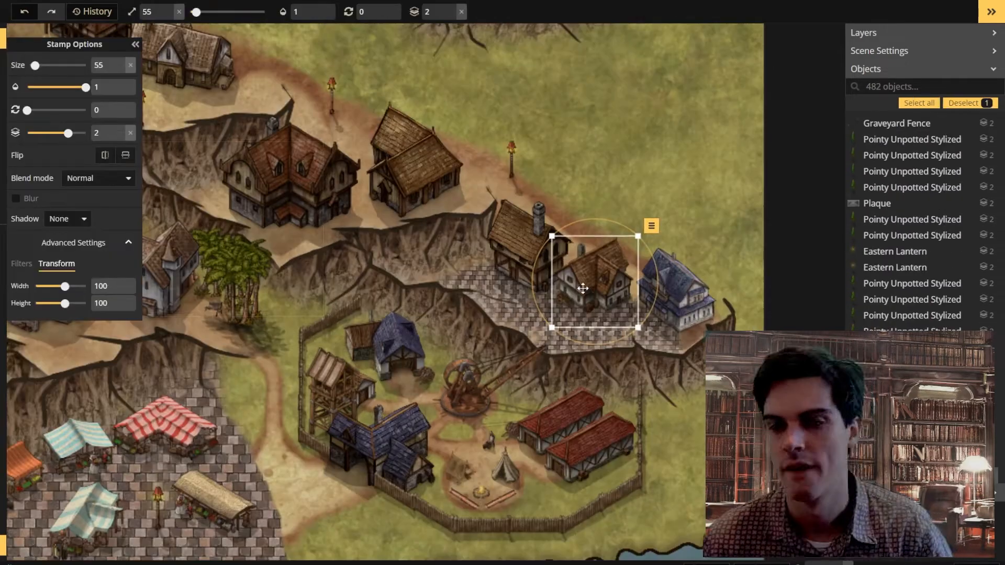
pyautogui.press('s')
pyautogui.scroll(2, 471, 246)
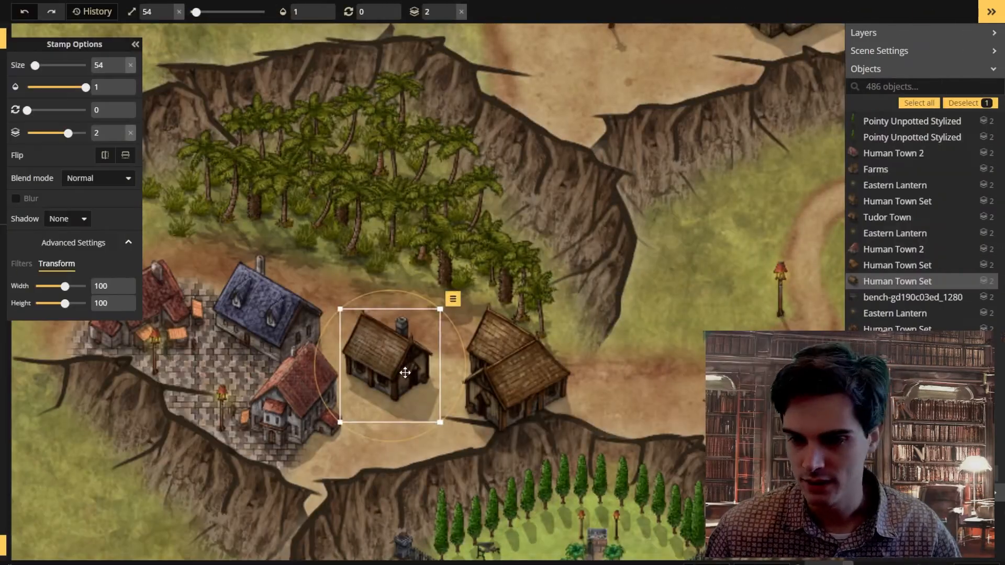
pyautogui.moveTo(403, 360); pyautogui.dragTo(374, 377)
pyautogui.moveTo(504, 385); pyautogui.dragTo(454, 397)
pyautogui.moveTo(374, 377); pyautogui.dragTo(361, 385)
pyautogui.moveTo(448, 400); pyautogui.dragTo(451, 373)
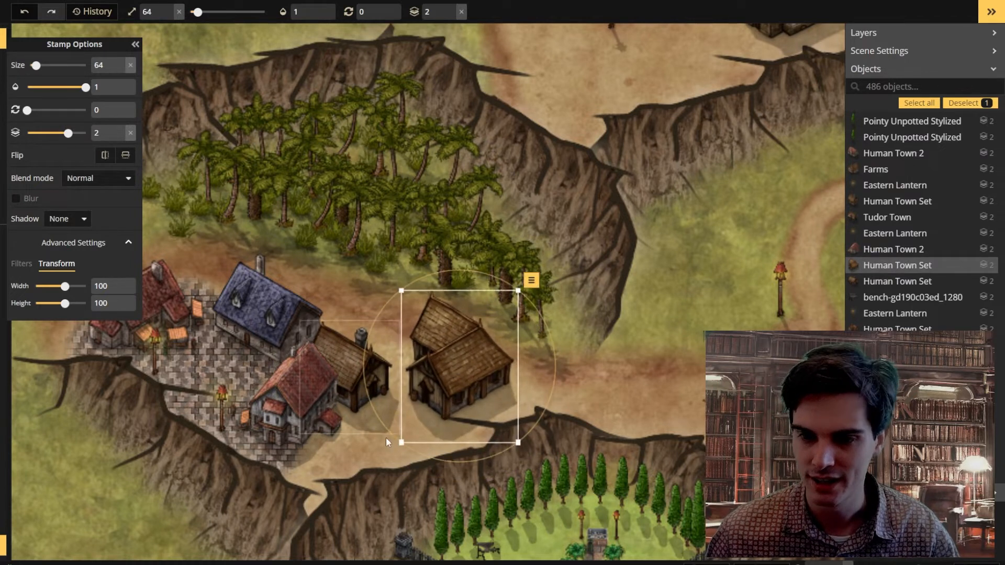
# Examine the whole town map for gaps among the terraces, roads and houses, leaving no object selected.
pyautogui.scroll(-3, 385, 438)
pyautogui.click(636, 291)
pyautogui.scroll(-2, 577, 335)
pyautogui.scroll(-2, 577, 335)
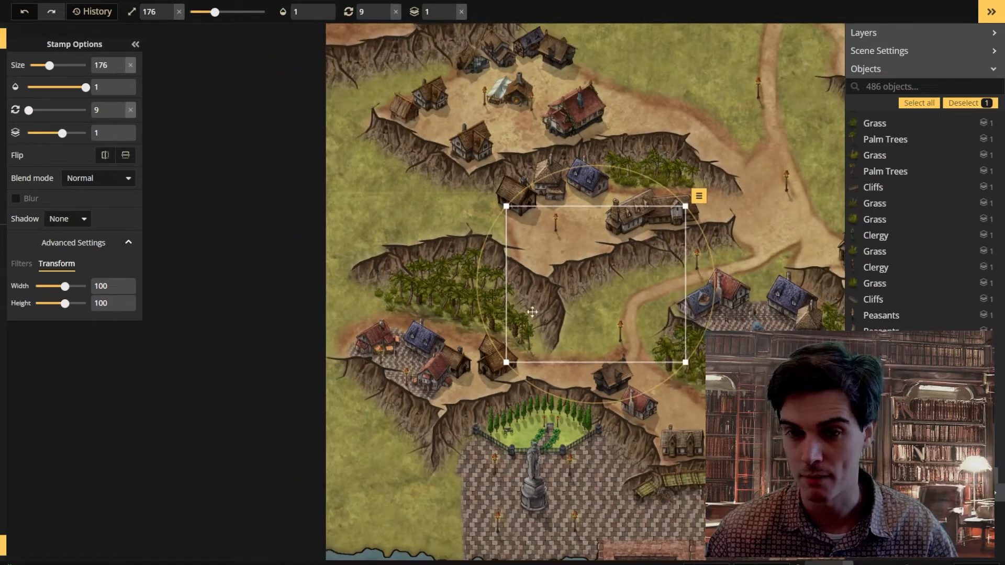
pyautogui.scroll(-2, 370, 207)
pyautogui.click(367, 217)
pyautogui.moveTo(621, 162); pyautogui.dragTo(426, 220)
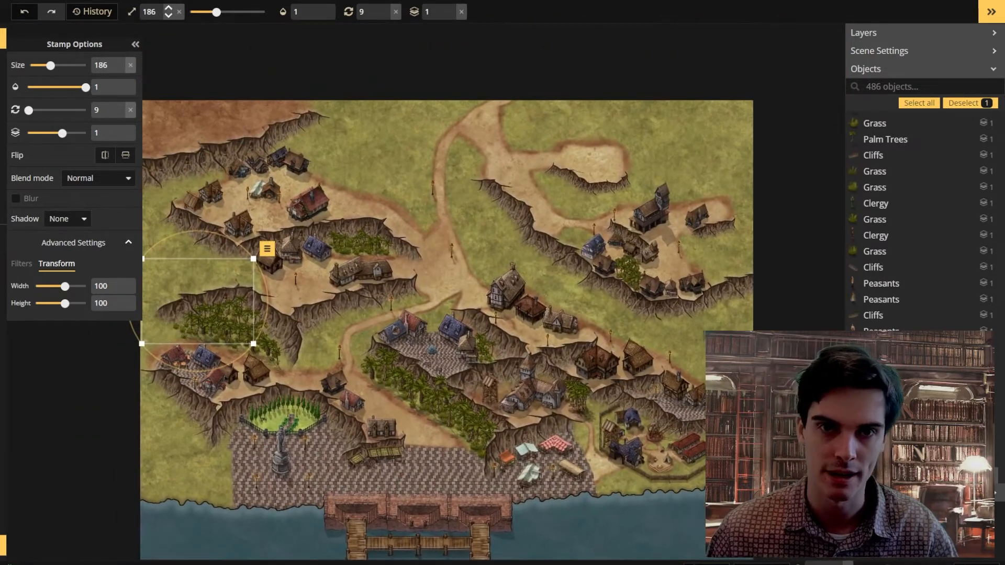
pyautogui.click(135, 44)
pyautogui.click(412, 162)
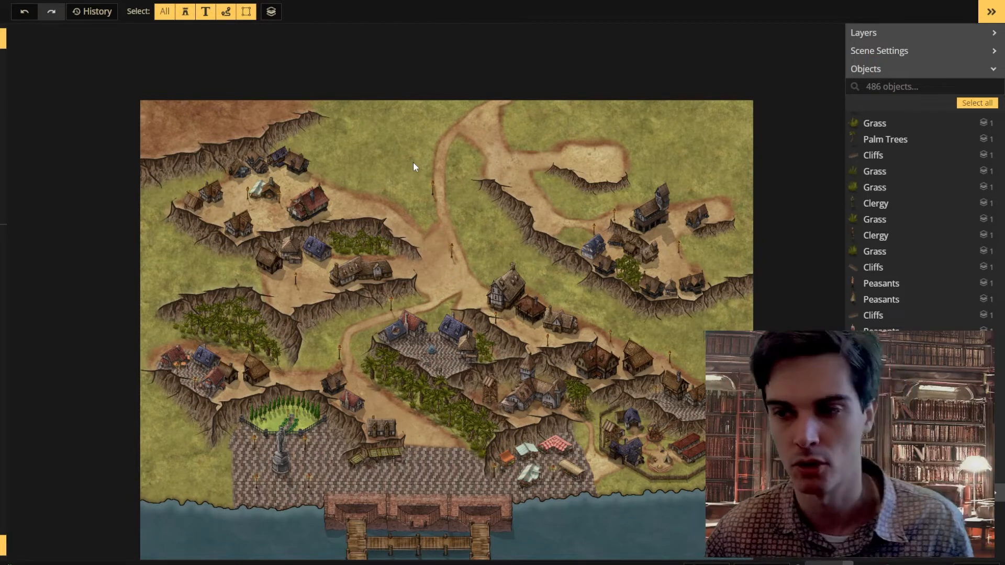
pyautogui.scroll(1, 414, 317)
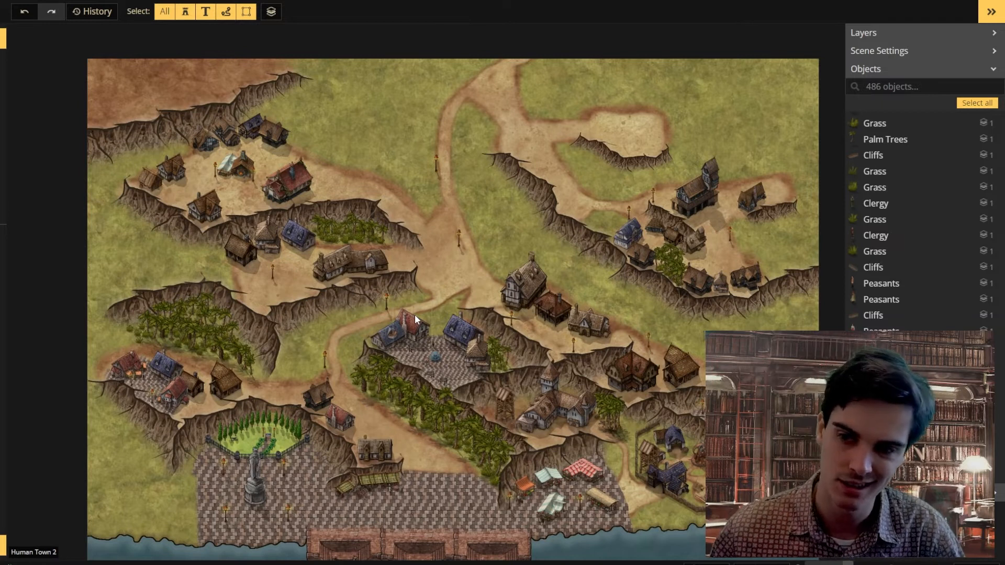
pyautogui.scroll(4, 453, 296)
# Fill the grass notch at the central road junction with size 14 dirt and sand, and refine its edges with size 6 dirt.
pyautogui.click(3, 83)
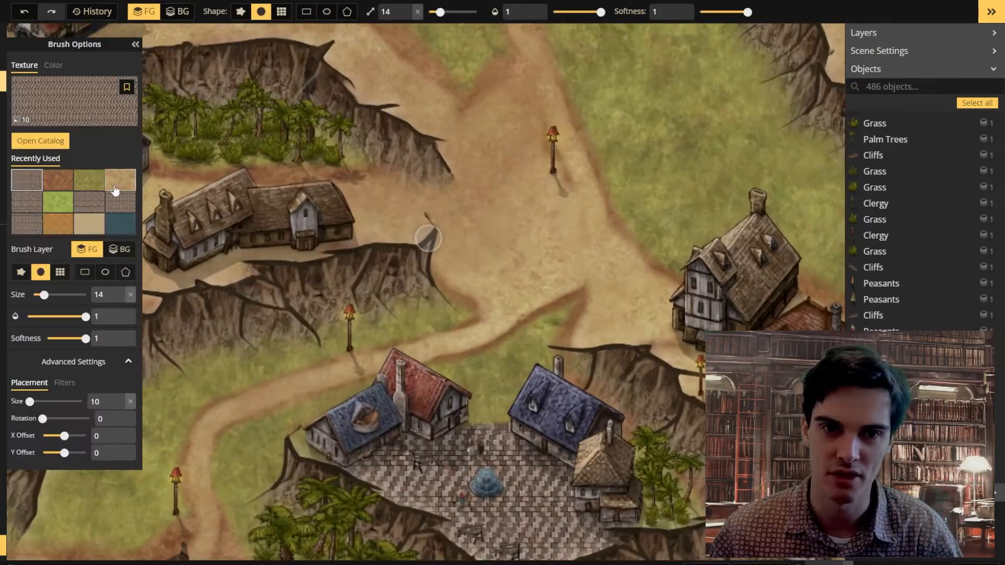
pyautogui.click(58, 181)
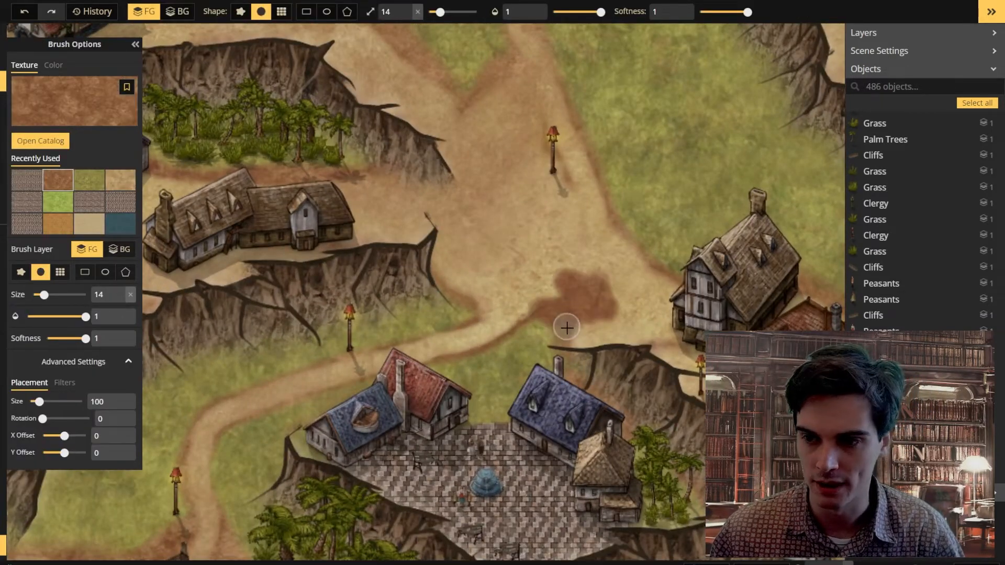
pyautogui.click(119, 180)
pyautogui.scroll(1, 608, 333)
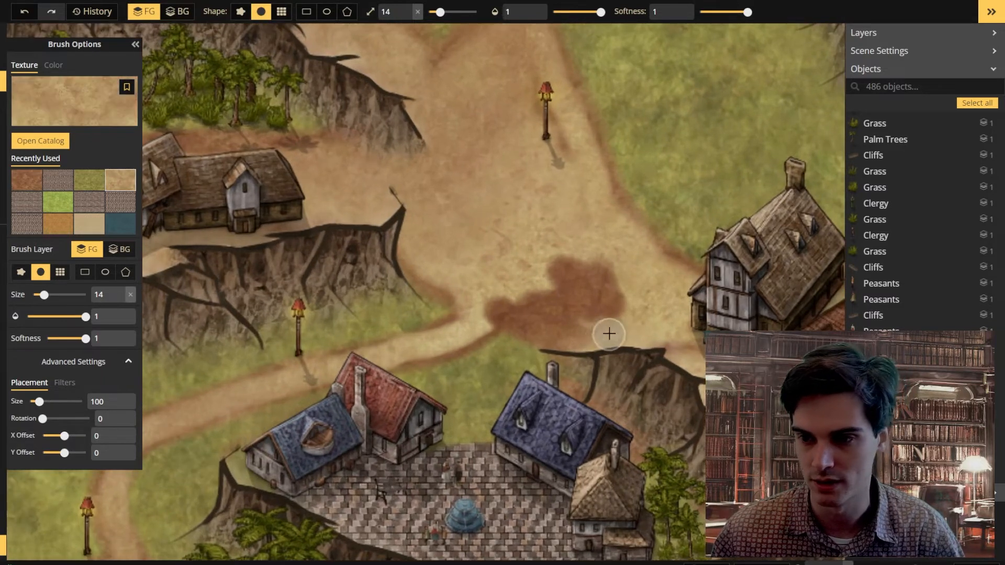
pyautogui.moveTo(511, 306)
pyautogui.mouseDown()
pyautogui.moveTo(502, 302)
pyautogui.moveTo(552, 280)
pyautogui.mouseUp()
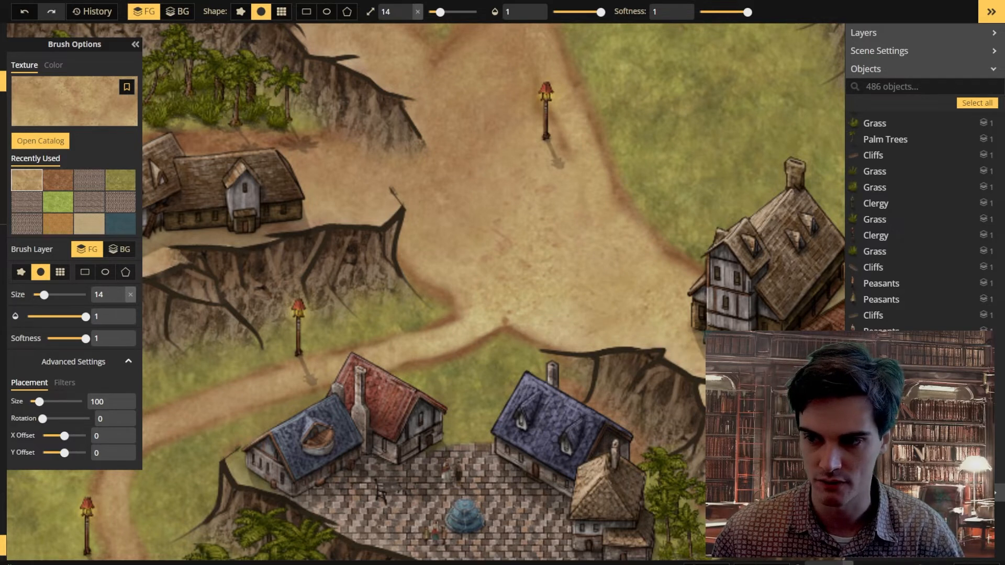
pyautogui.click(67, 181)
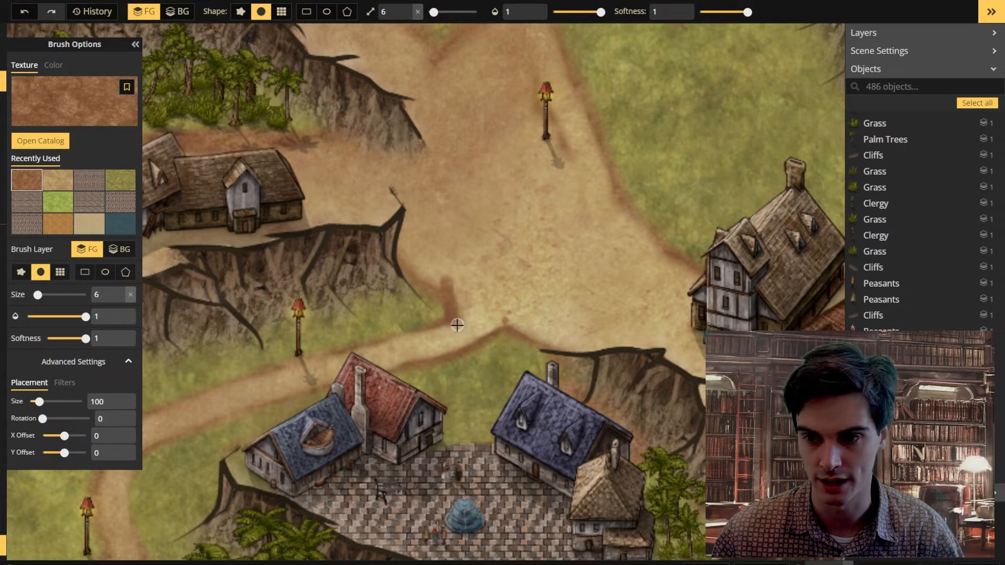
pyautogui.moveTo(501, 332); pyautogui.dragTo(544, 329)
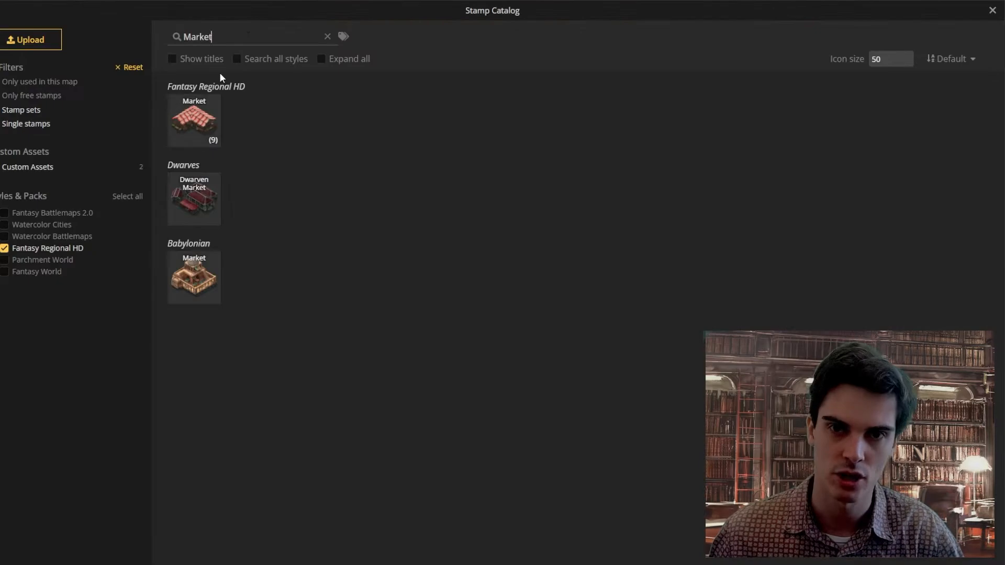
# Search the stamp catalog for Fountain and Statue, and pick the Statue 9 stamp.
pyautogui.moveTo(214, 37); pyautogui.dragTo(101, 47)
pyautogui.write('Fountain')
pyautogui.press('BackSpace')
pyautogui.press('BackSpace')
pyautogui.press('BackSpace')
pyautogui.press('BackSpace')
pyautogui.press('BackSpace')
pyautogui.press('BackSpace')
pyautogui.press('BackSpace')
pyautogui.press('BackSpace')
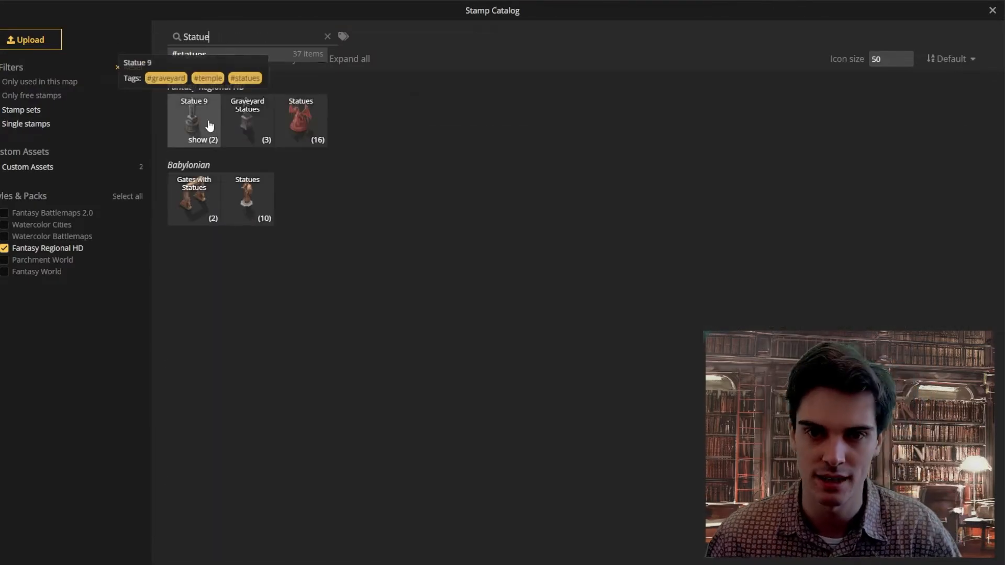
pyautogui.click(206, 128)
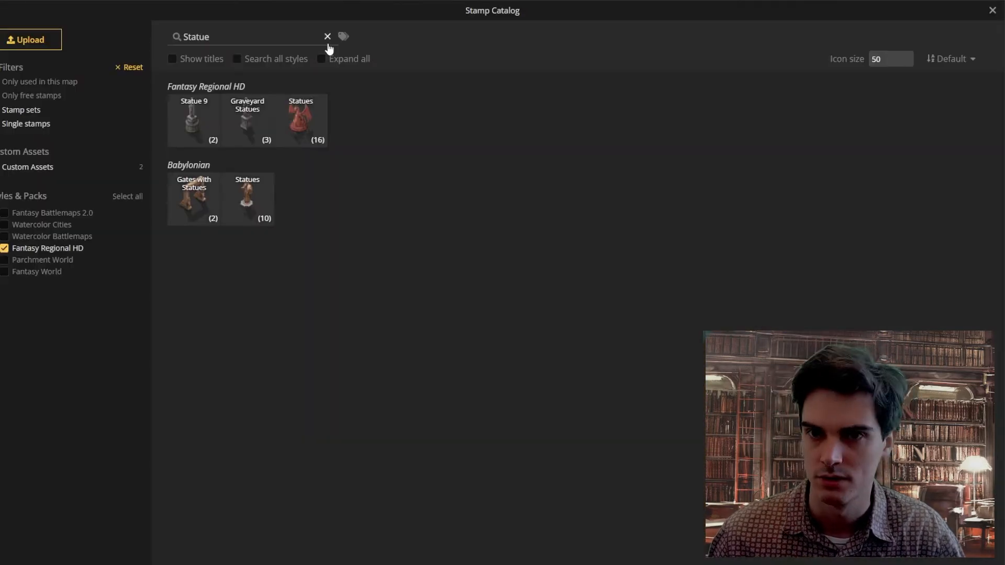
# Pick a six-variant figure set from the Humanoids and place figures around the statue before the northwestern houses.
pyautogui.click(326, 38)
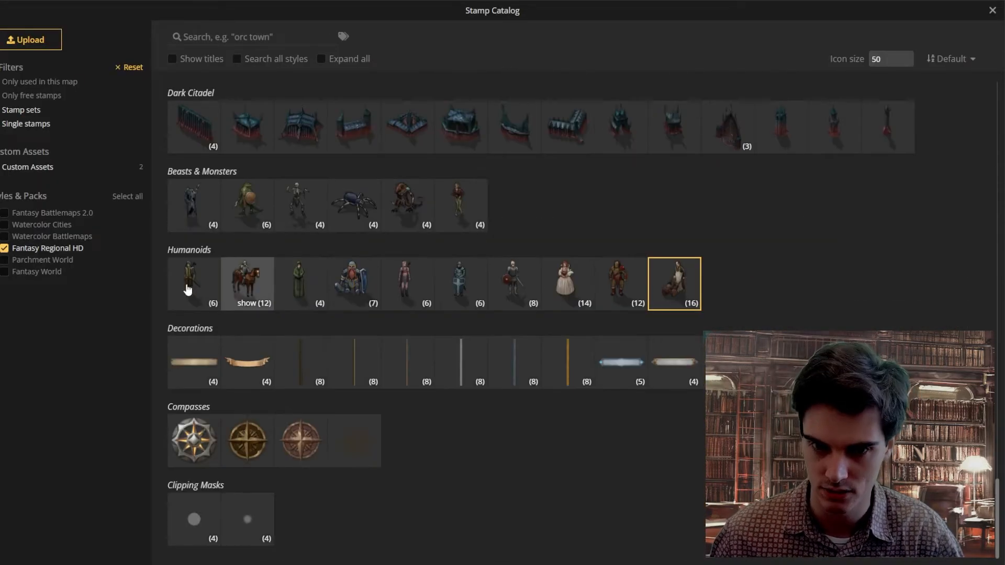
pyautogui.click(672, 282)
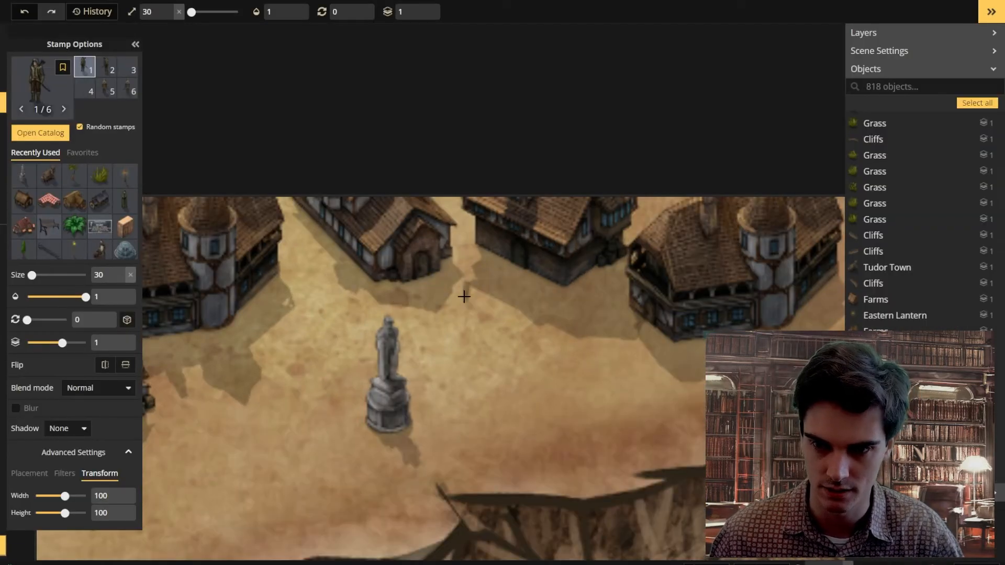
pyautogui.click(385, 301)
pyautogui.click(637, 344)
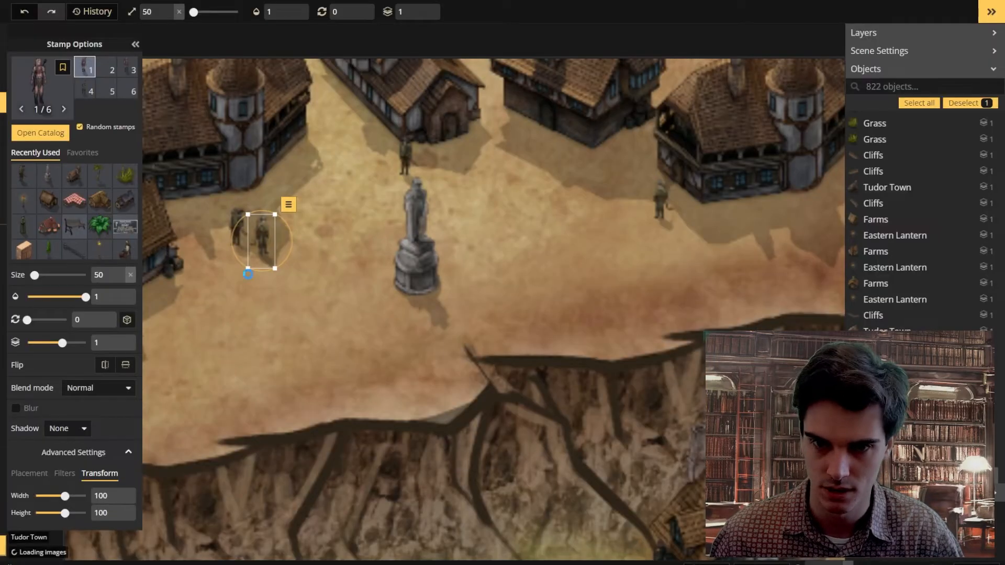
# Place size 50 Elves on layer 1 near the statue, at the striped stall and beside the lantern on the western terrace.
pyautogui.click(242, 252)
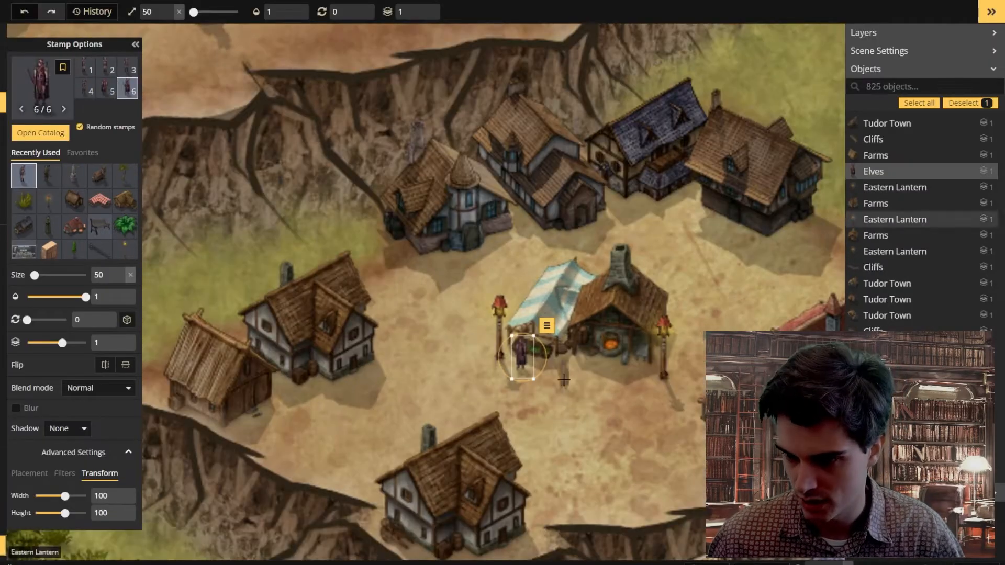
pyautogui.click(547, 371)
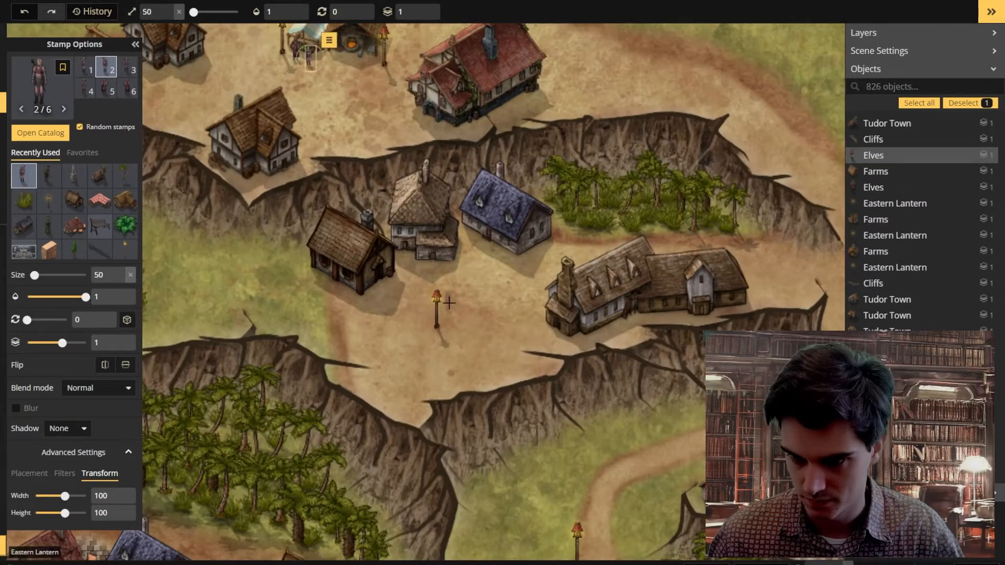
pyautogui.click(460, 306)
pyautogui.click(502, 364)
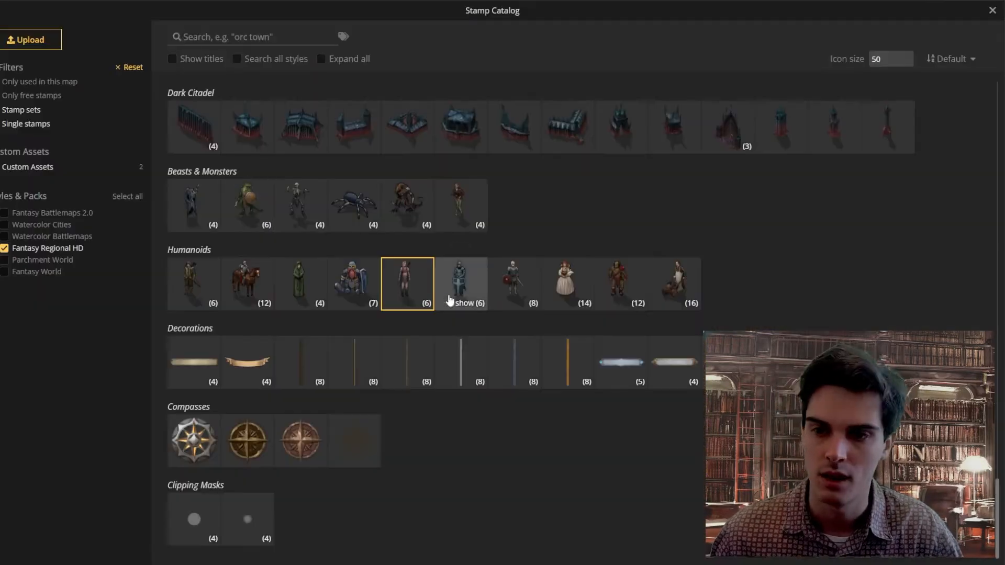
# Choose the Orcs from the Humanoids and place size 49 figures on layer 1 around the town's roads and terraces.
pyautogui.click(619, 281)
pyautogui.scroll(-4, 438, 399)
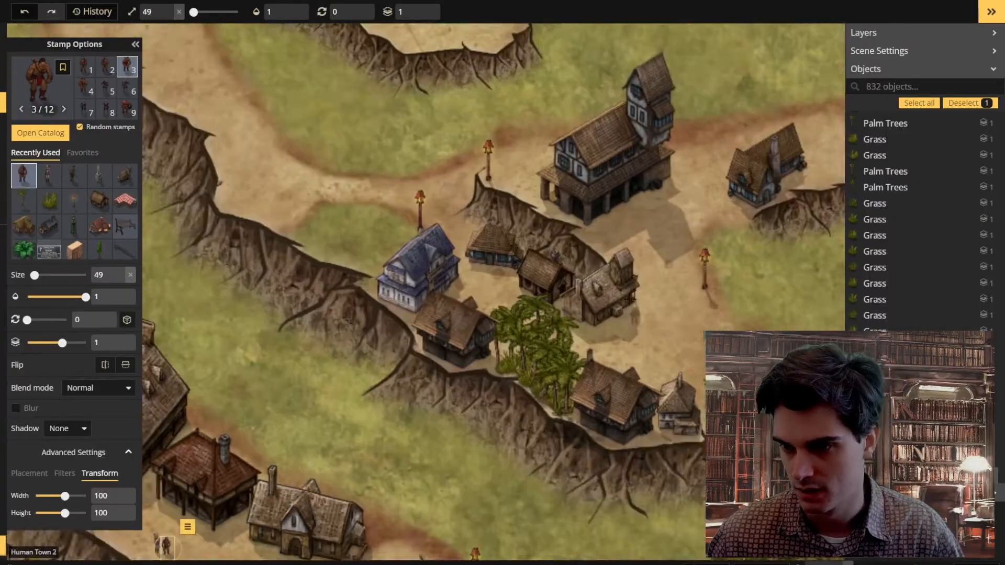
pyautogui.scroll(2, 510, 350)
pyautogui.click(510, 350)
pyautogui.scroll(-4, 511, 350)
pyautogui.scroll(4, 444, 370)
pyautogui.click(444, 370)
pyautogui.scroll(-4, 469, 366)
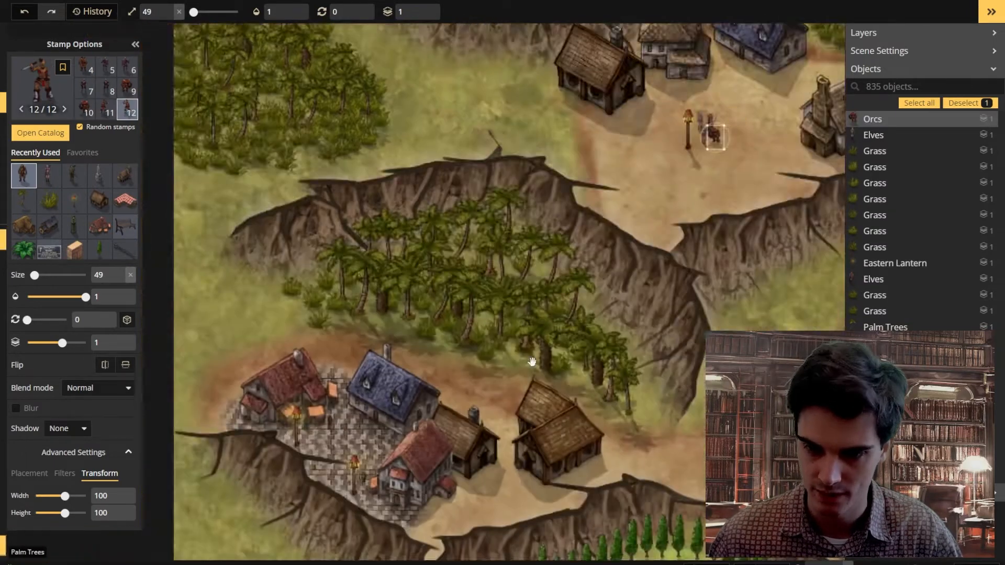
pyautogui.scroll(4, 407, 314)
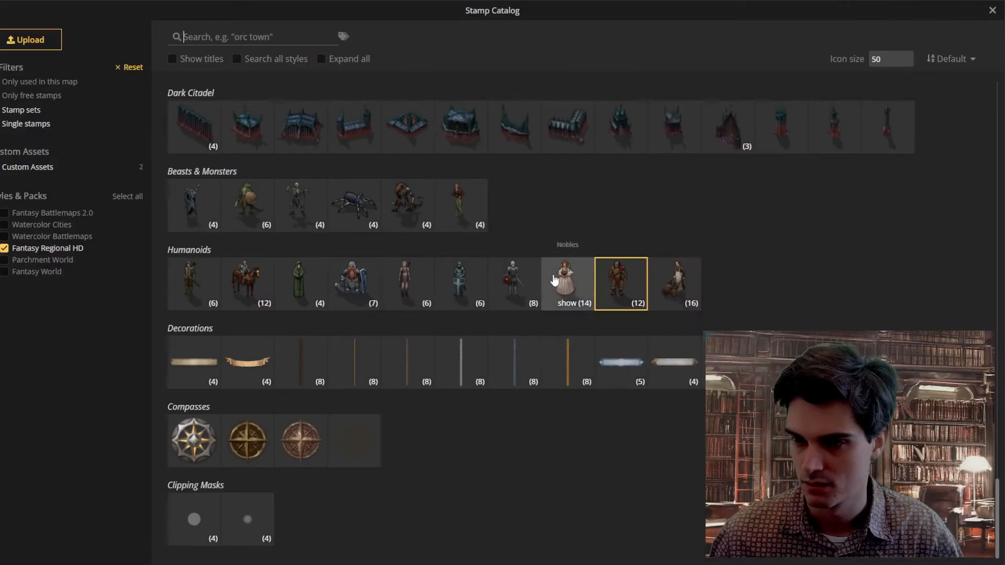
# Place Nobles and Clergy figures along the roads, and add a size 39 Desert Cart at the central junction.
pyautogui.click(354, 283)
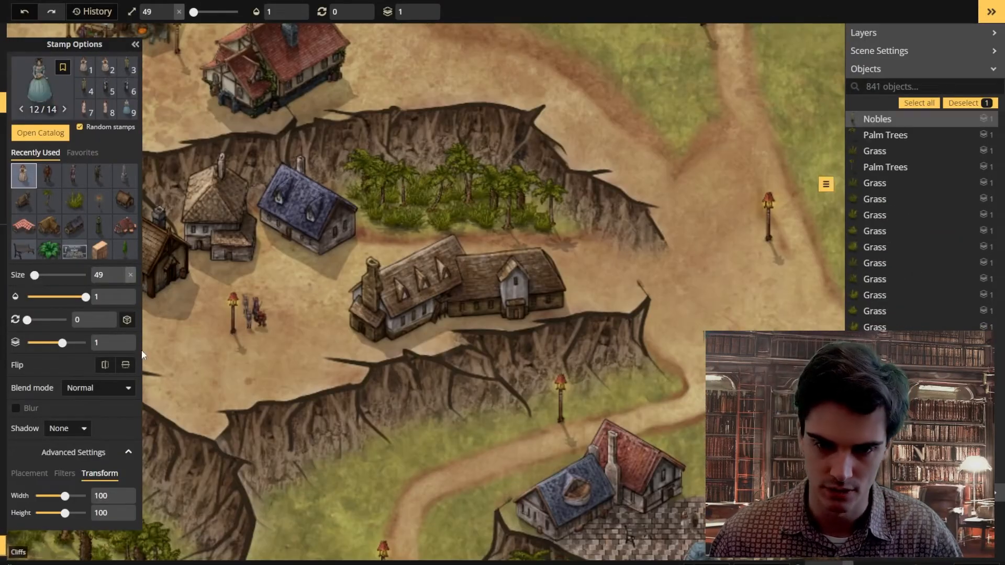
pyautogui.click(99, 226)
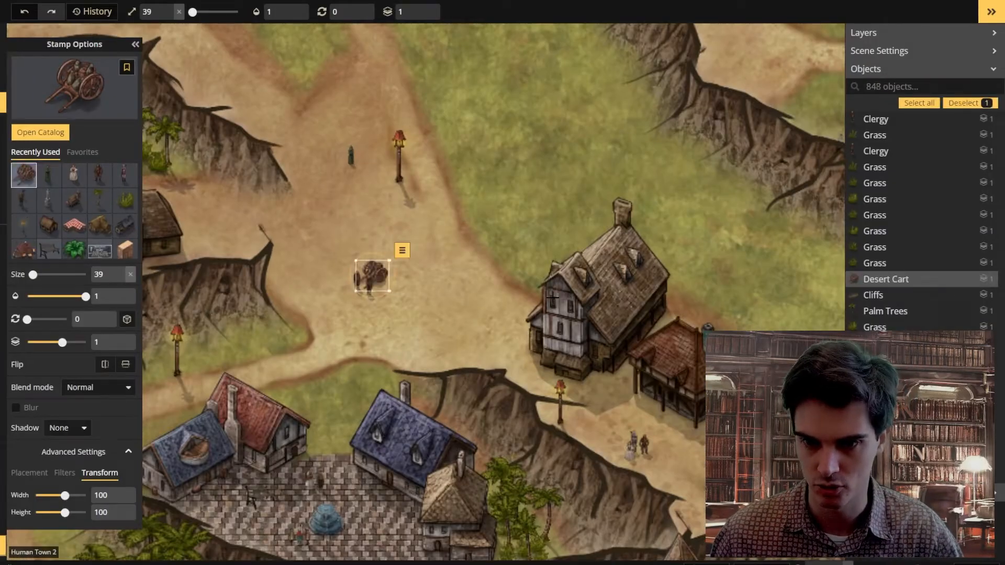
pyautogui.scroll(-10, 508, 258)
pyautogui.click(3, 38)
pyautogui.click(439, 116)
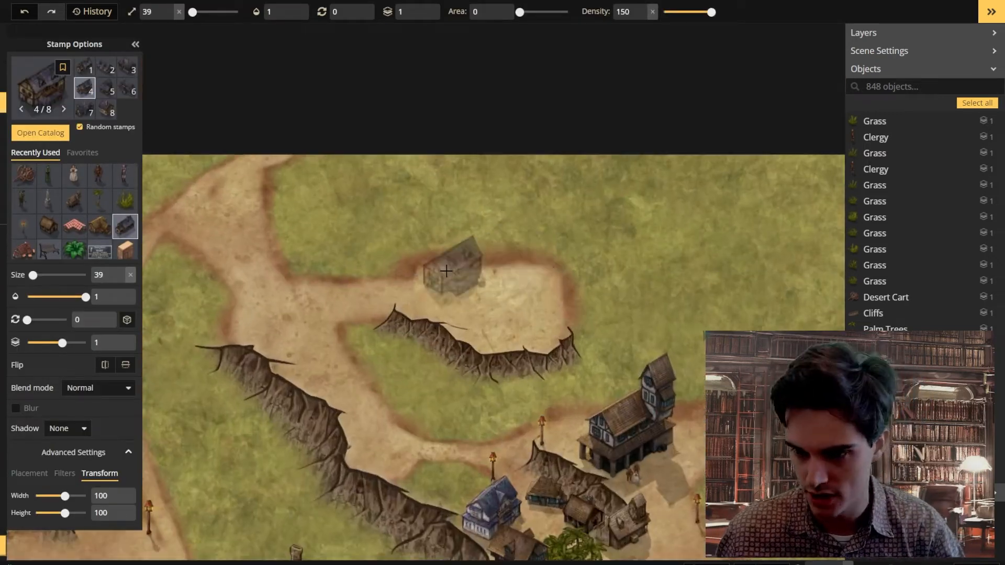
# Place three size 58 dark blue-roofed houses in a row on the small sandy terrace in the northeast.
pyautogui.click(509, 278)
pyautogui.scroll(4, 546, 292)
pyautogui.click(548, 294)
pyautogui.scroll(-3, 475, 281)
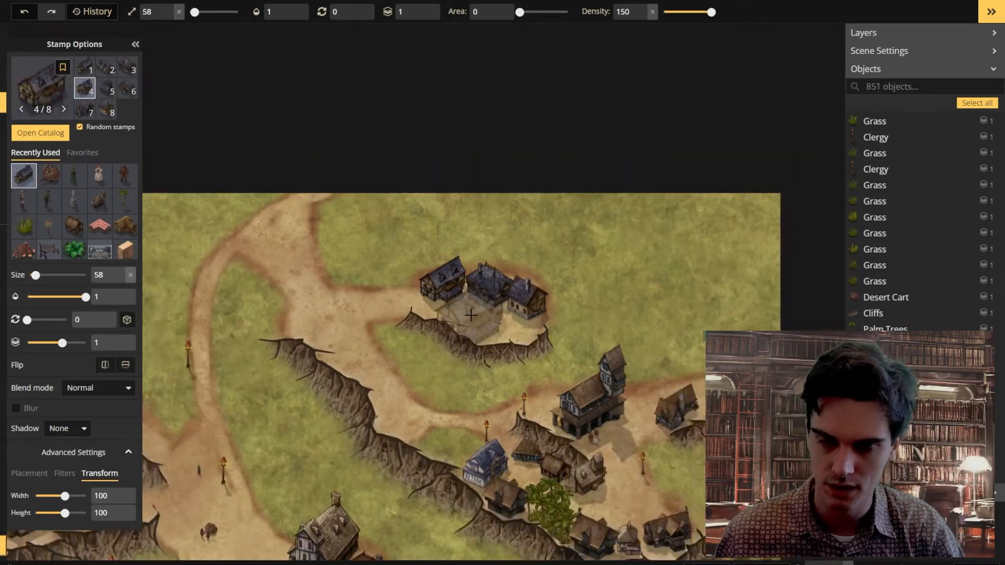
pyautogui.scroll(4, 190, 312)
pyautogui.scroll(-5, 475, 349)
pyautogui.scroll(3, 421, 301)
# Place brown wooden houses of size 48 and rotation 9 along the cliff top by the northern road fork.
pyautogui.click(74, 223)
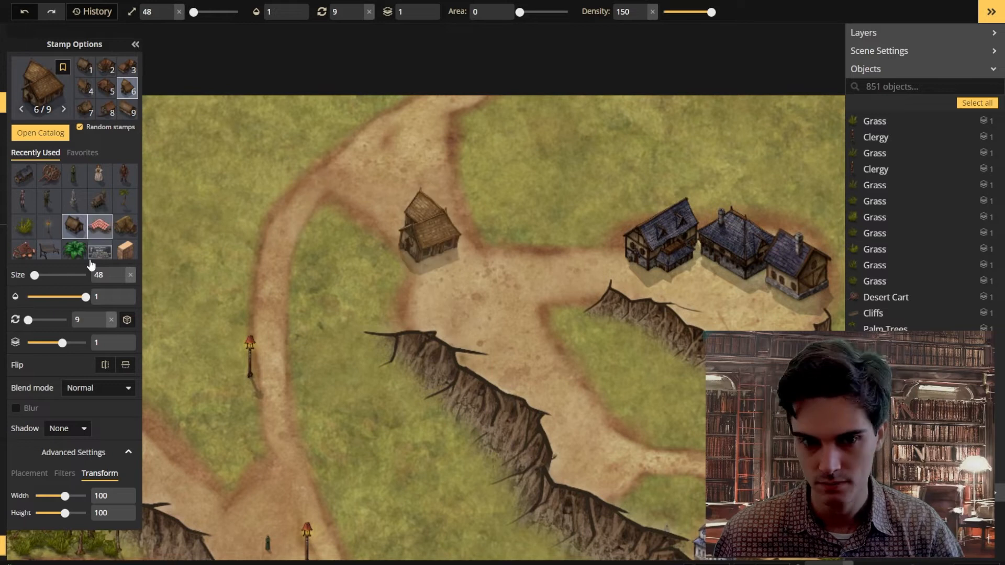
pyautogui.click(460, 314)
pyautogui.click(505, 348)
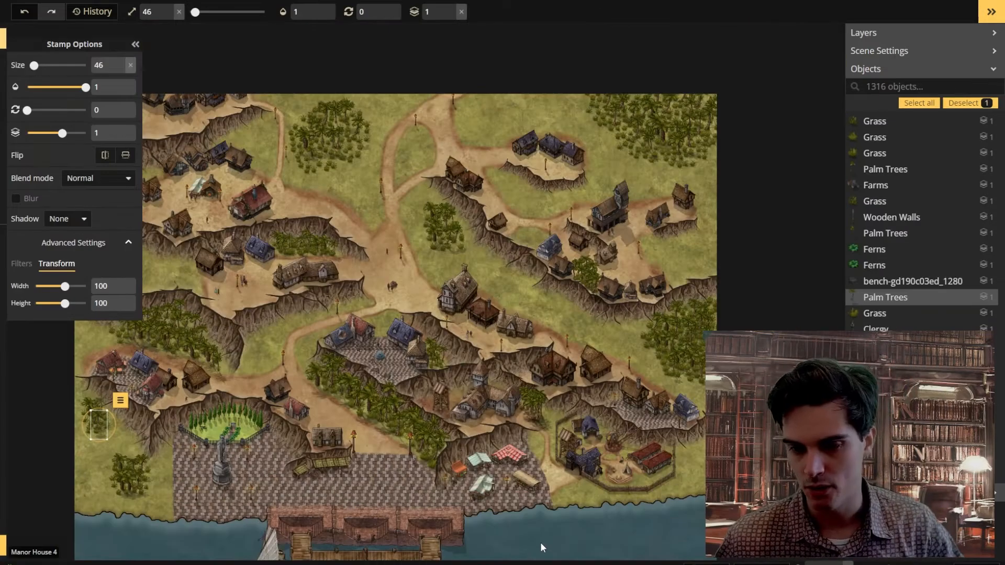
pyautogui.press('Escape')
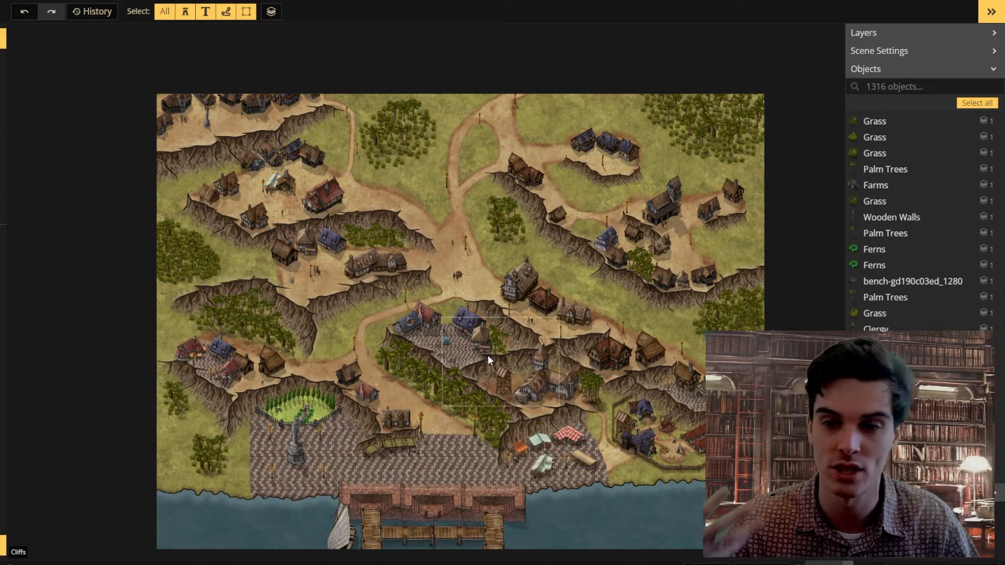
pyautogui.scroll(1, 450, 363)
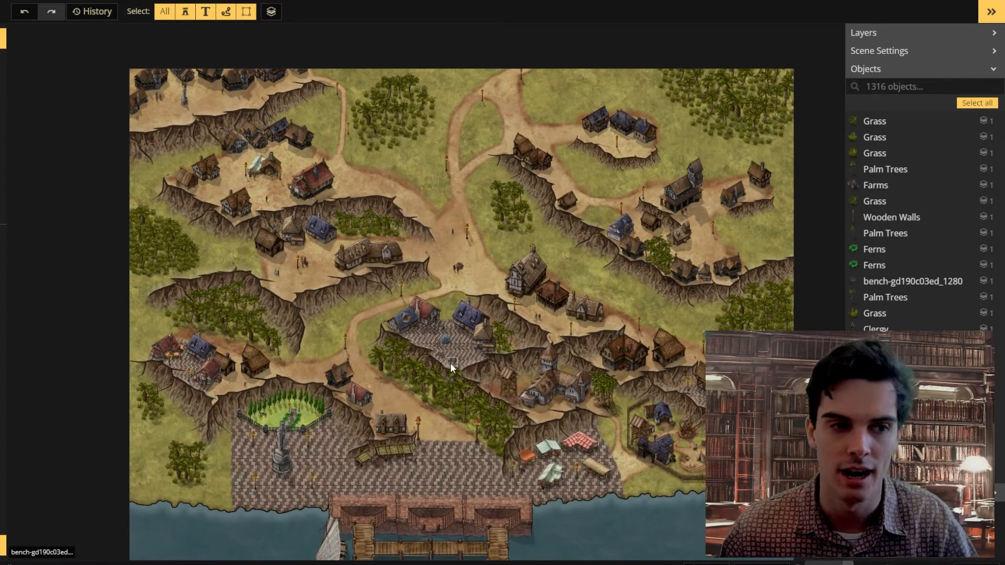
pyautogui.scroll(1, 617, 495)
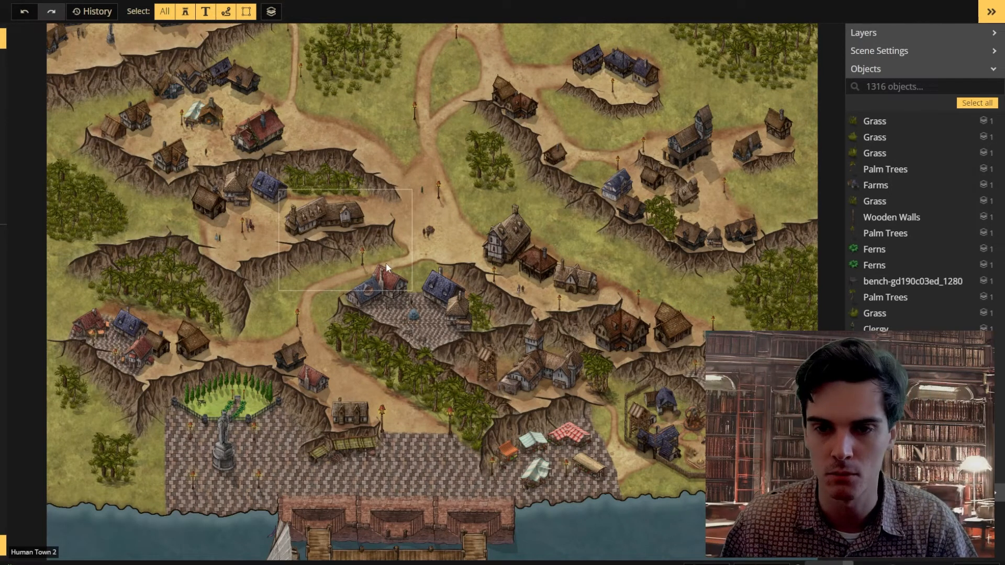
pyautogui.scroll(-2, 419, 409)
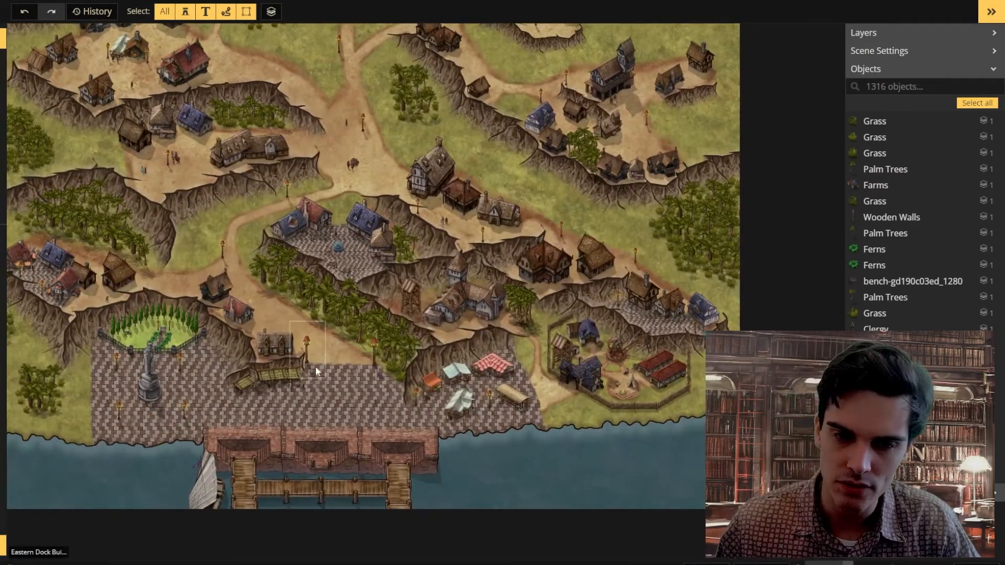
pyautogui.scroll(-1, 315, 365)
pyautogui.moveTo(335, 305); pyautogui.dragTo(346, 348)
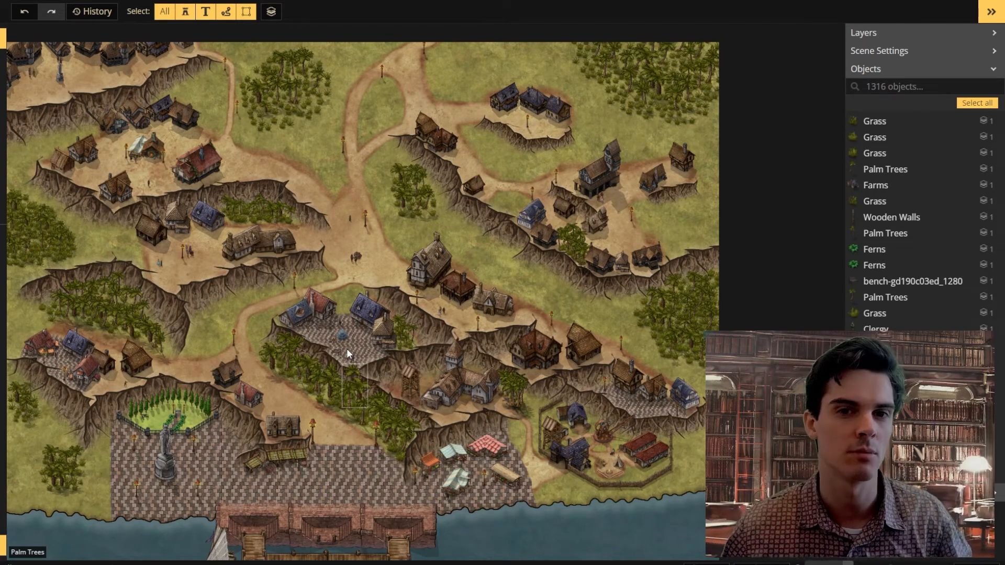
pyautogui.scroll(-3, 346, 349)
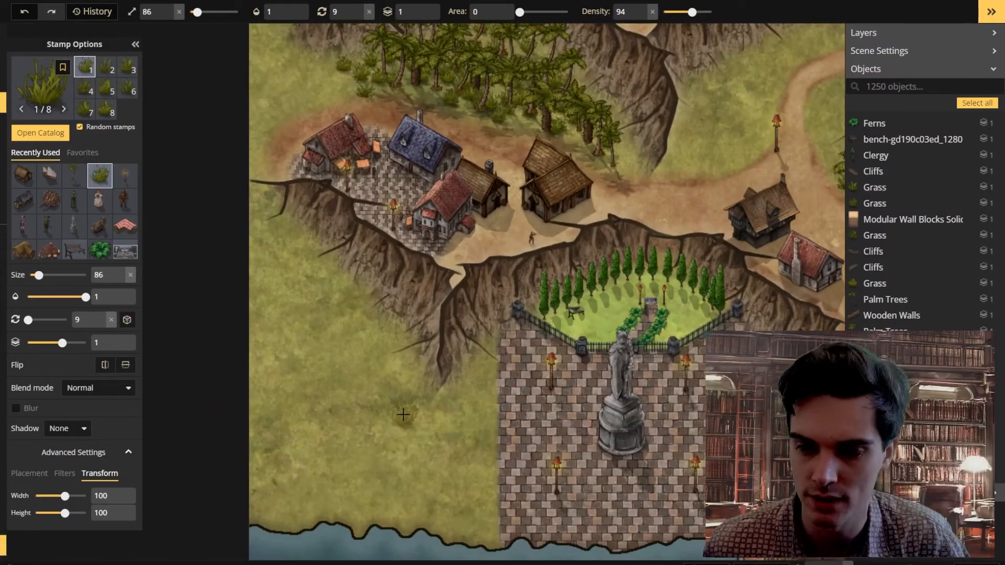
# Scatter random grass stamps of size 86, rotation 9 and density 94 over the green lowland west of the cobbled statue square.
pyautogui.moveTo(403, 415)
pyautogui.mouseDown()
pyautogui.moveTo(386, 435)
pyautogui.moveTo(425, 461)
pyautogui.moveTo(434, 416)
pyautogui.mouseUp()
pyautogui.click(99, 176)
pyautogui.moveTo(364, 418)
pyautogui.mouseDown()
pyautogui.moveTo(370, 467)
pyautogui.moveTo(414, 464)
pyautogui.mouseUp()
pyautogui.click(24, 176)
pyautogui.moveTo(283, 272)
pyautogui.mouseDown()
pyautogui.moveTo(328, 304)
pyautogui.moveTo(289, 312)
pyautogui.moveTo(314, 293)
pyautogui.mouseUp()
pyautogui.click(49, 175)
pyautogui.scroll(-5, 335, 301)
pyautogui.click(135, 44)
pyautogui.moveTo(623, 216); pyautogui.dragTo(497, 271)
pyautogui.click(3, 39)
pyautogui.click(516, 520)
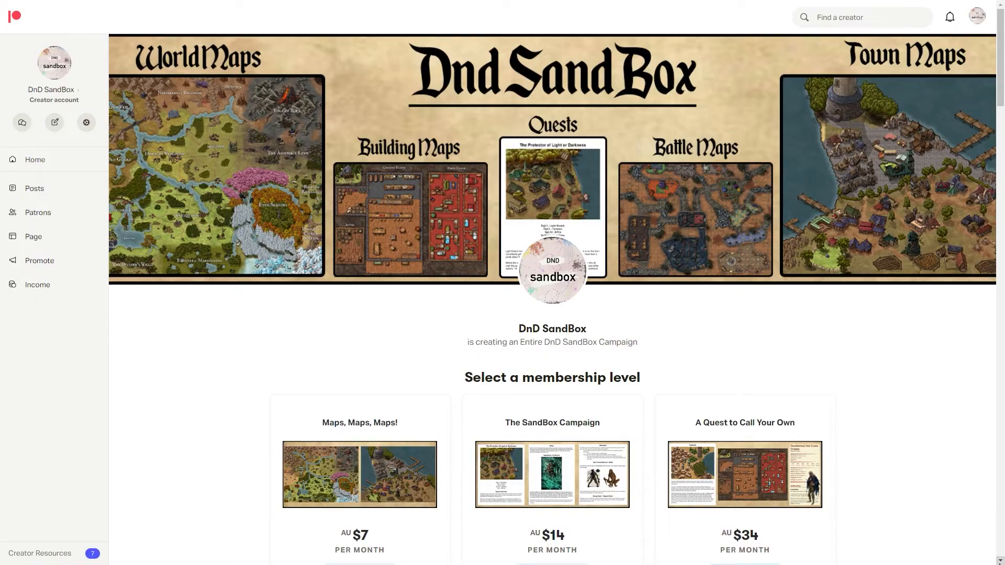
# Look through the DnD SandBox Patreon page from the membership levels down past the about section to the map posts.
pyautogui.scroll(-3, 999, 561)
pyautogui.scroll(-12, 999, 561)
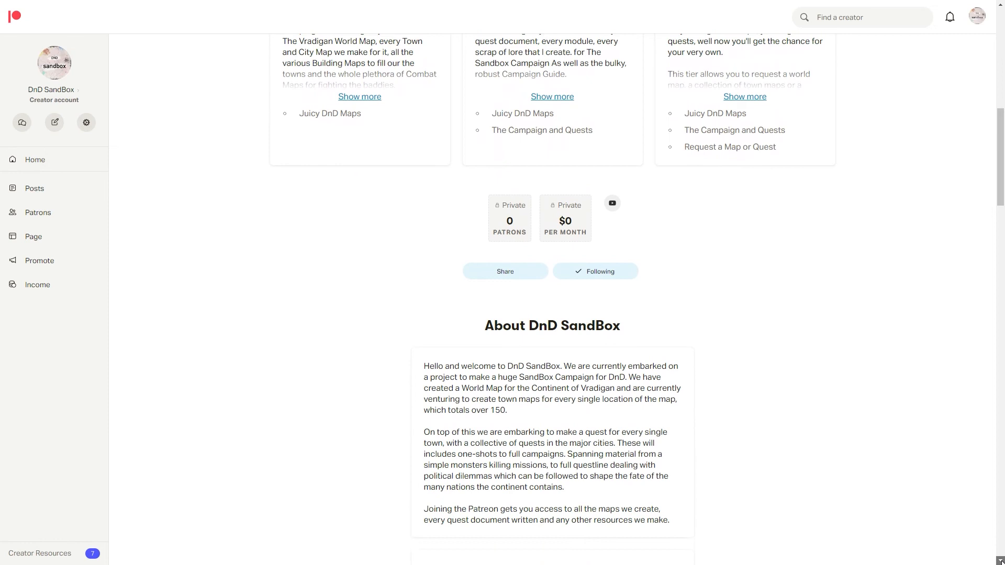
pyautogui.scroll(-8, 999, 561)
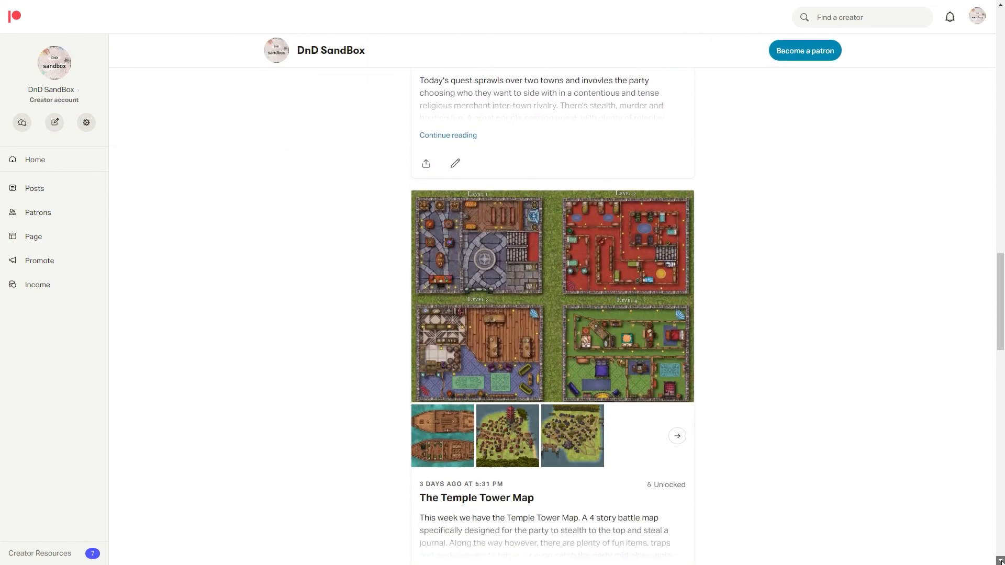